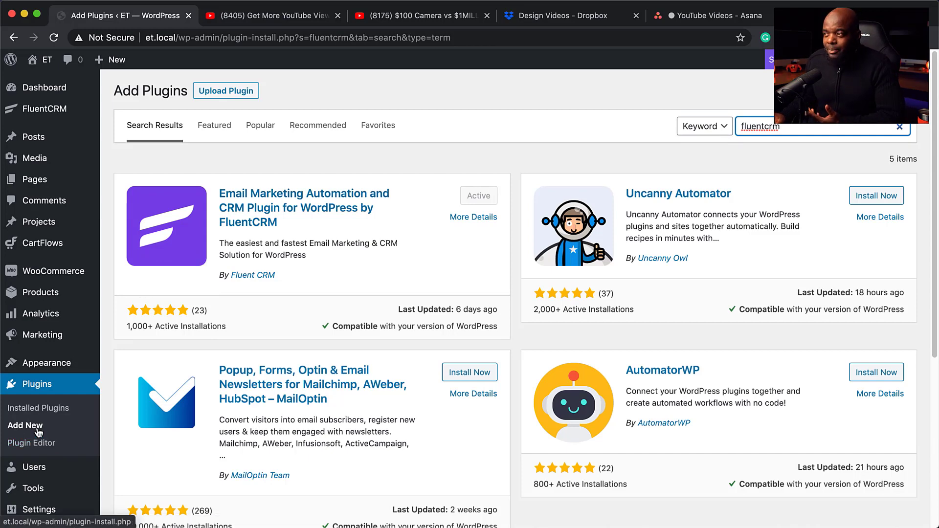
Reveal the plugin upload form, then open the FluentCRM dashboard and examine its overview figures, Subscribers Growth chart and Quick Links
click(225, 93)
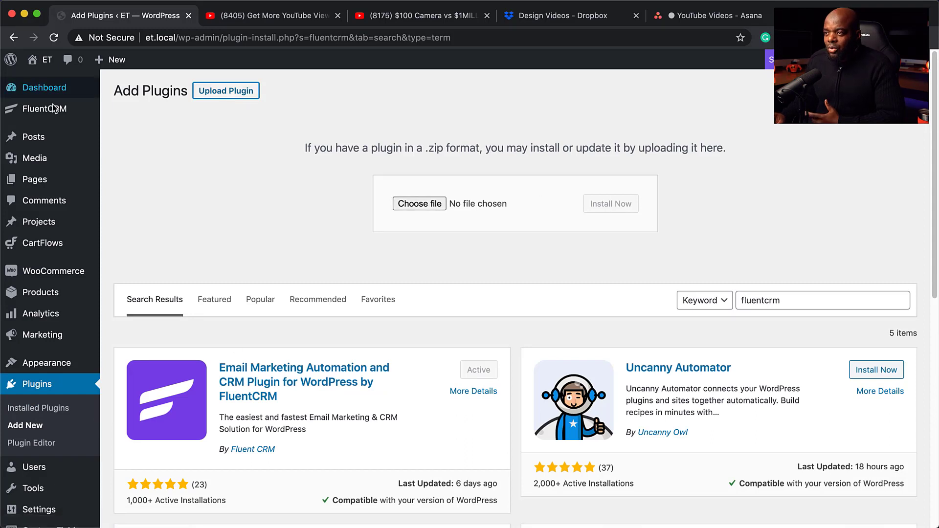
mouse_move(55, 119)
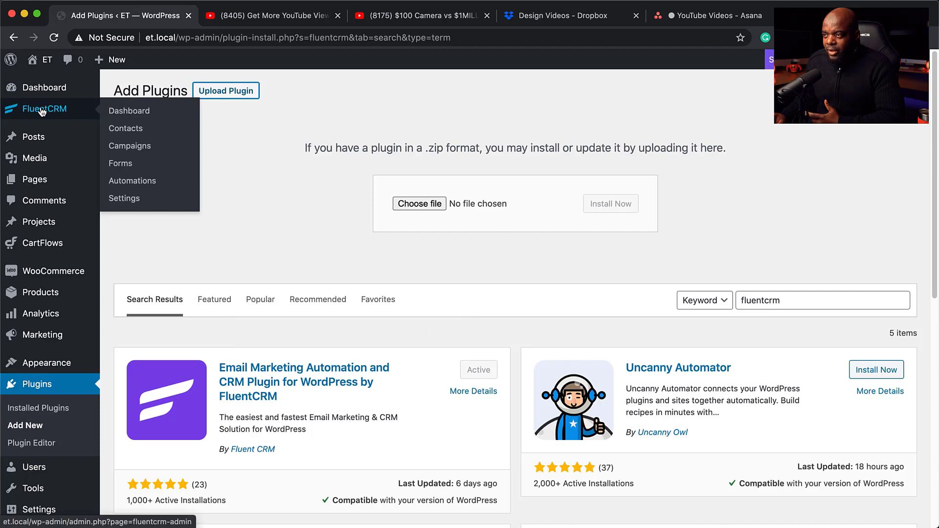
click(42, 112)
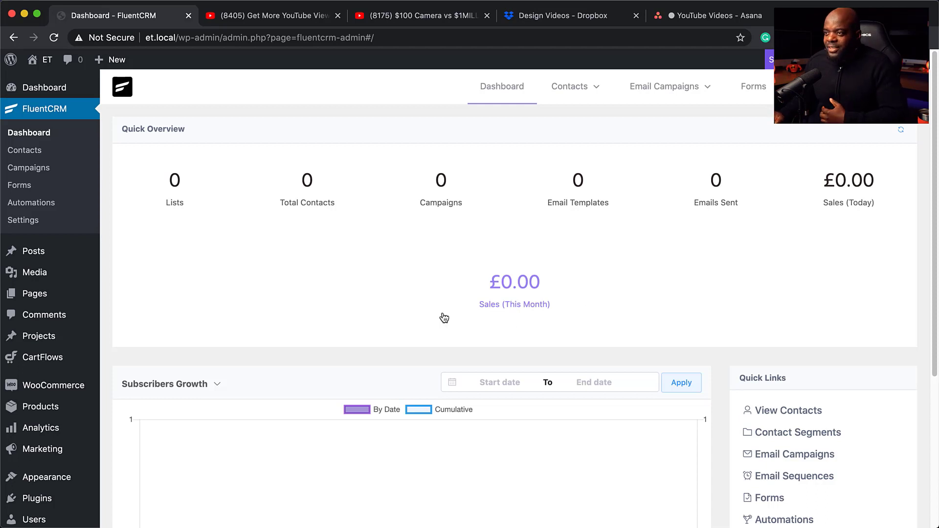
scroll(405, 306, down, 4)
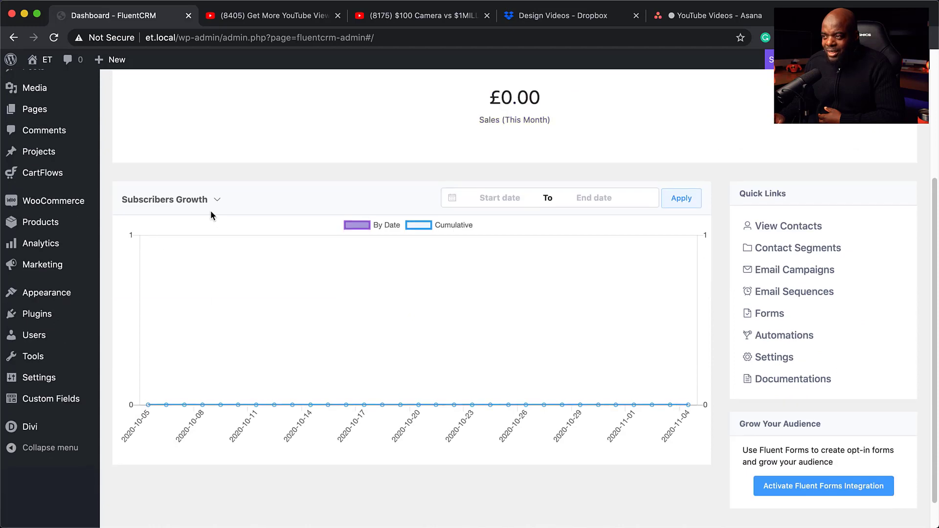
click(215, 200)
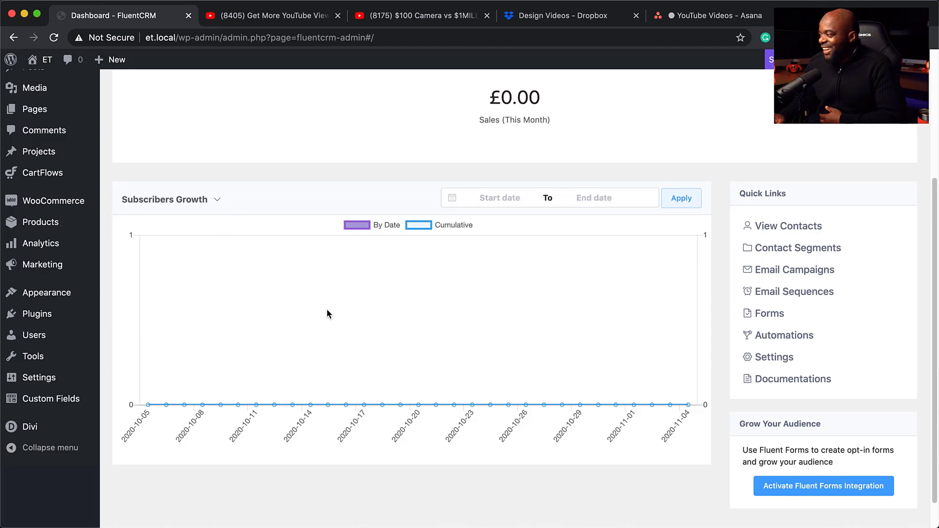
scroll(327, 308, up, 3)
scroll(328, 308, down, 2)
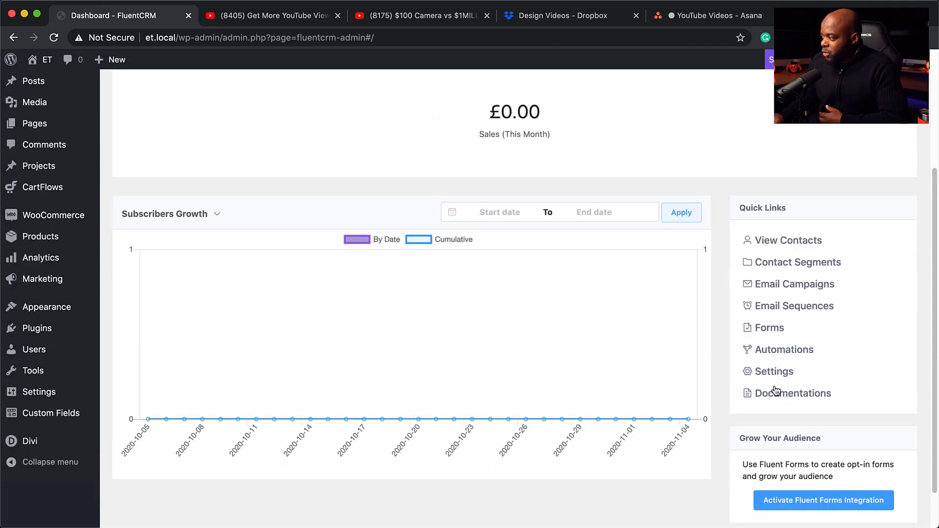
scroll(772, 243, down, 1)
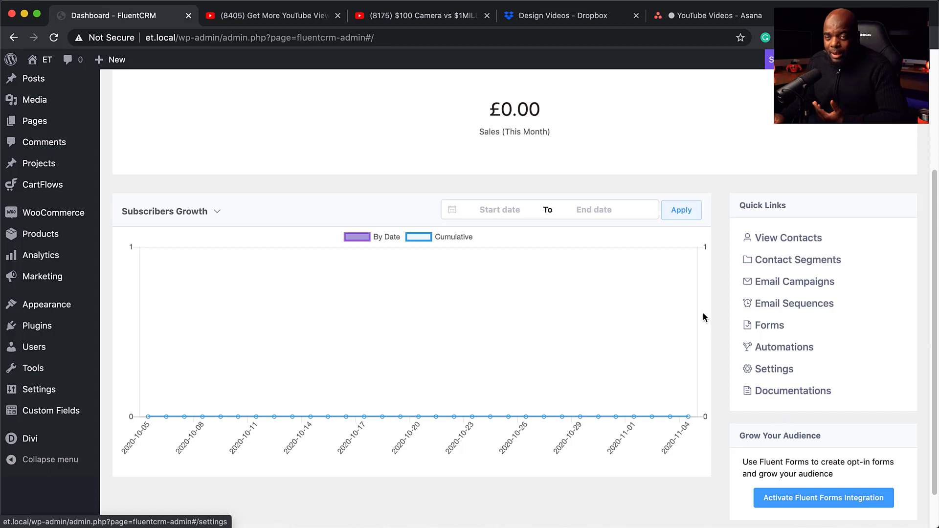
scroll(565, 218, up, 4)
View the FluentCRM contacts page, then create a contact list titled "Freebie"
mouse_move(800, 60)
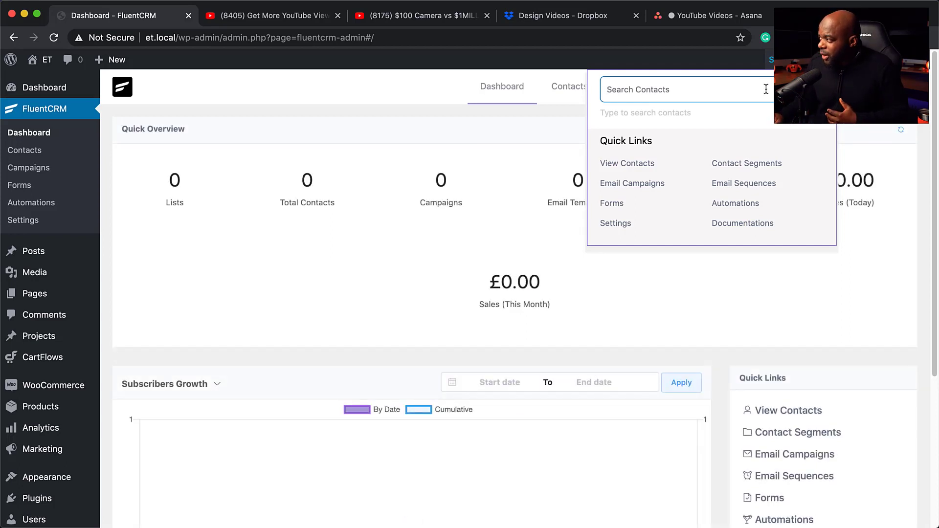
click(629, 166)
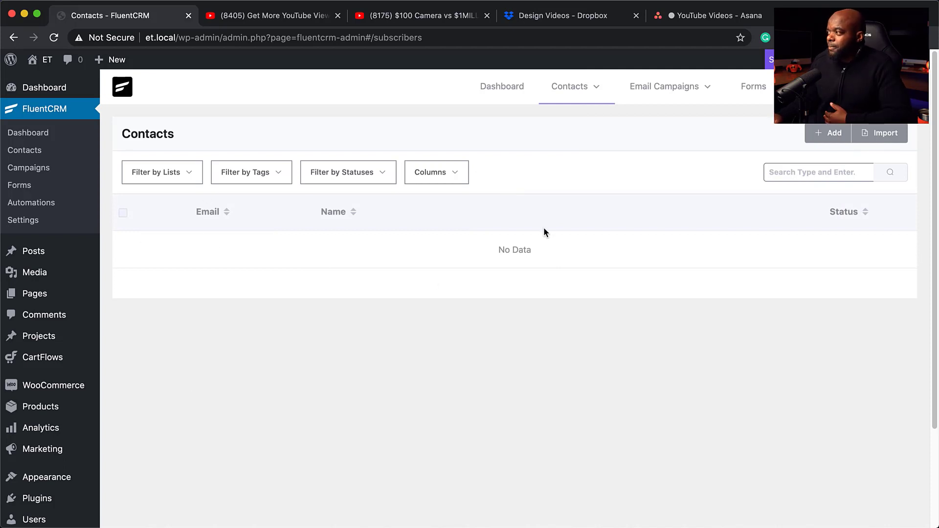
mouse_move(568, 86)
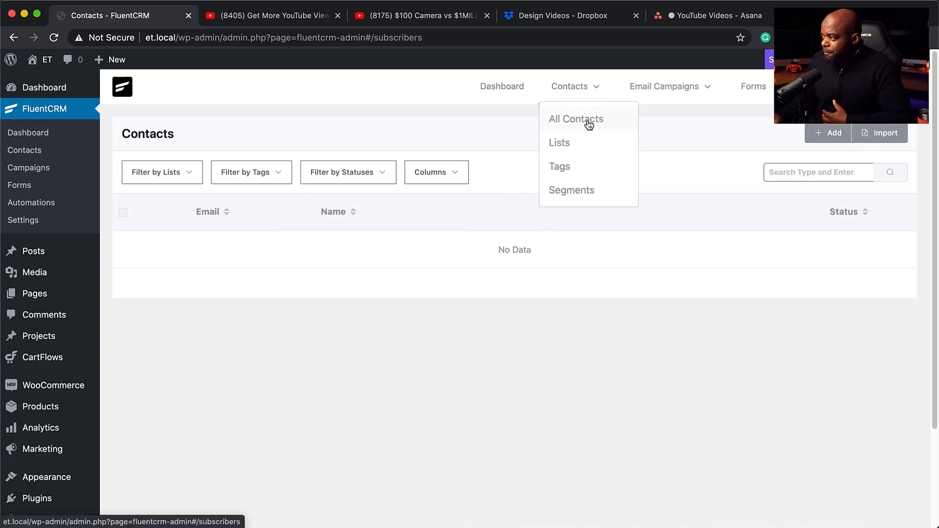
click(563, 145)
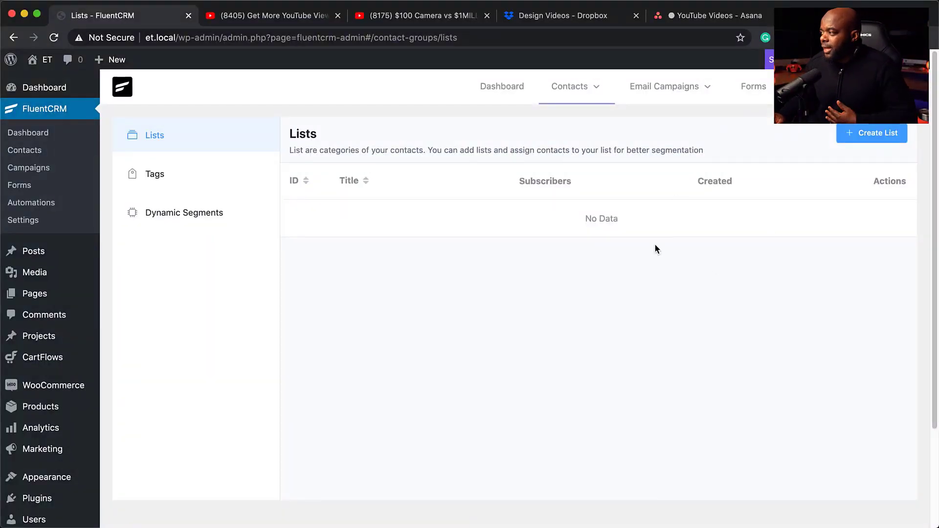
click(871, 137)
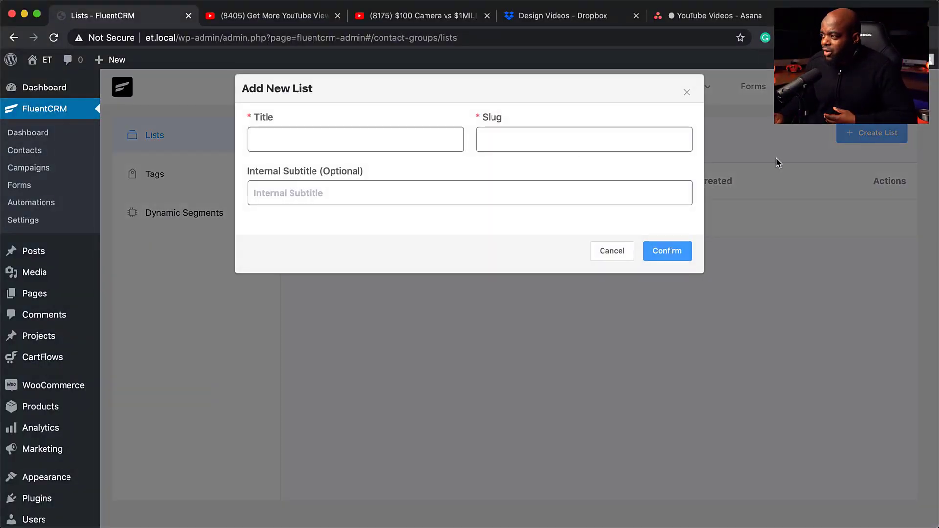
click(394, 138)
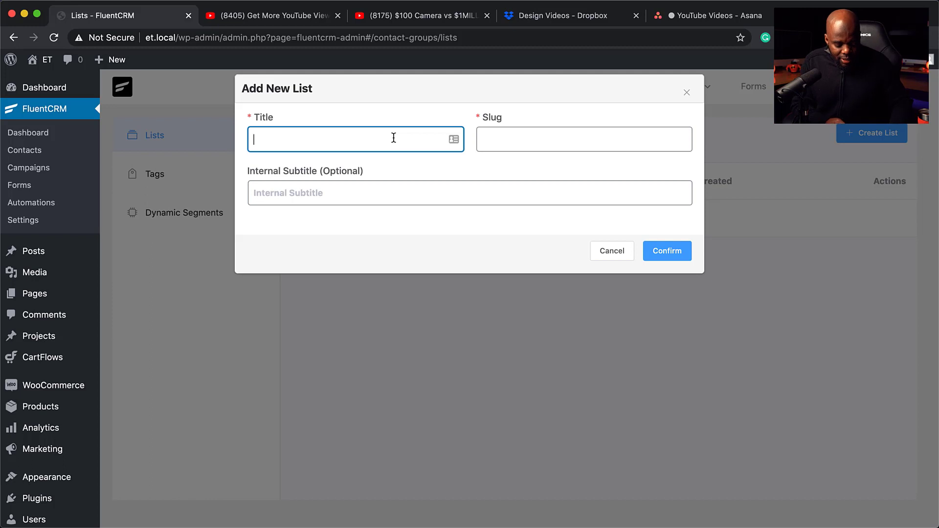
text(Freebi)
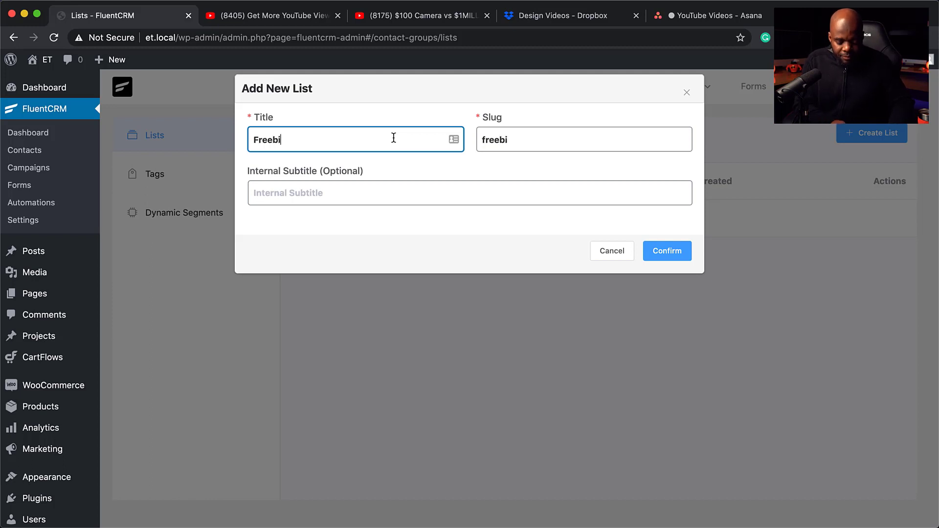
text(e)
click(683, 255)
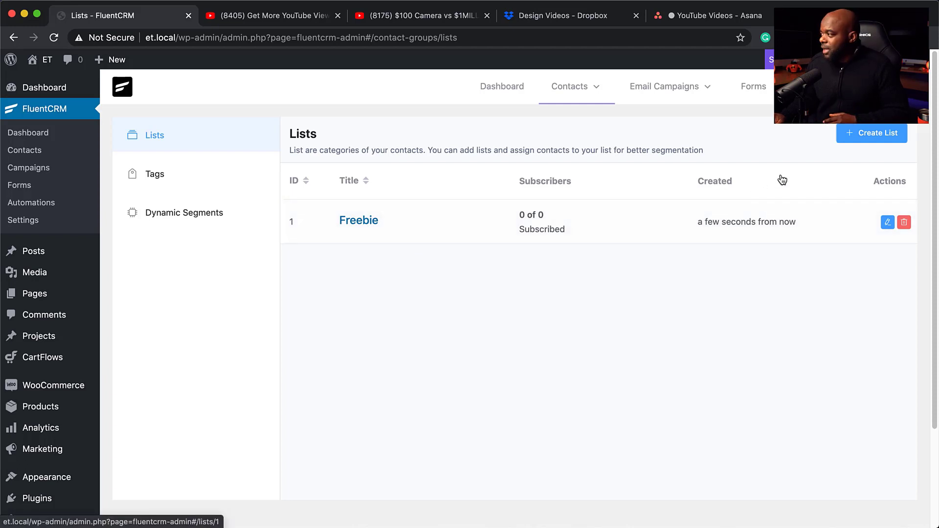
Create a second contact list titled "Customers"
click(868, 139)
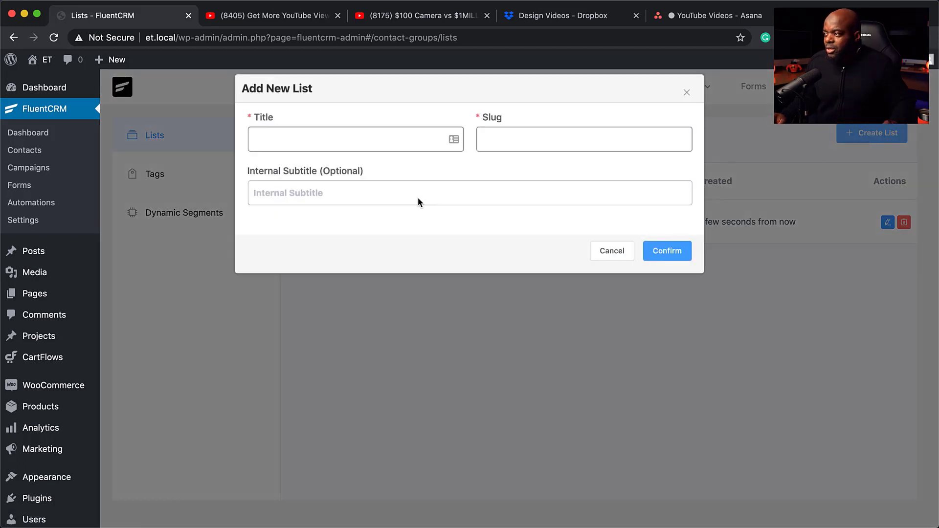
click(377, 139)
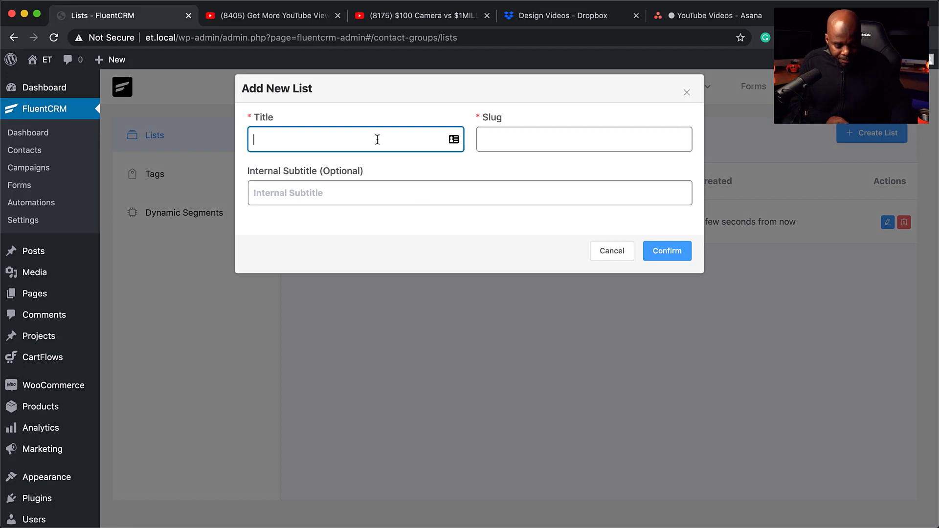
text(Customers)
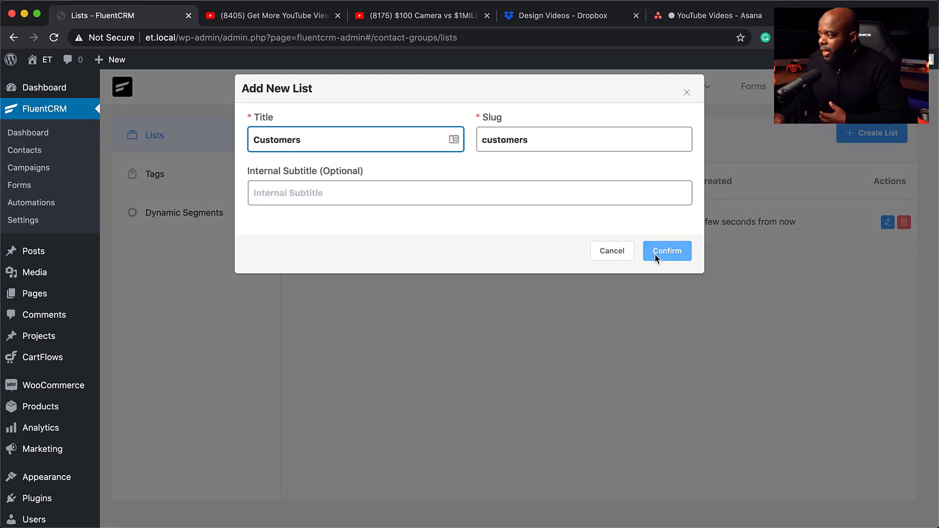
click(669, 255)
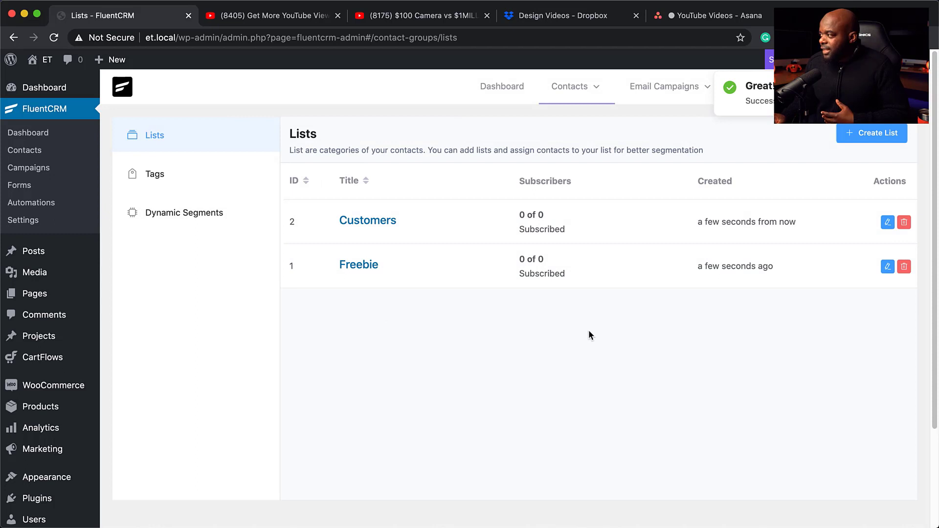
Create a contact tag titled "Brought Product B"
mouse_move(581, 95)
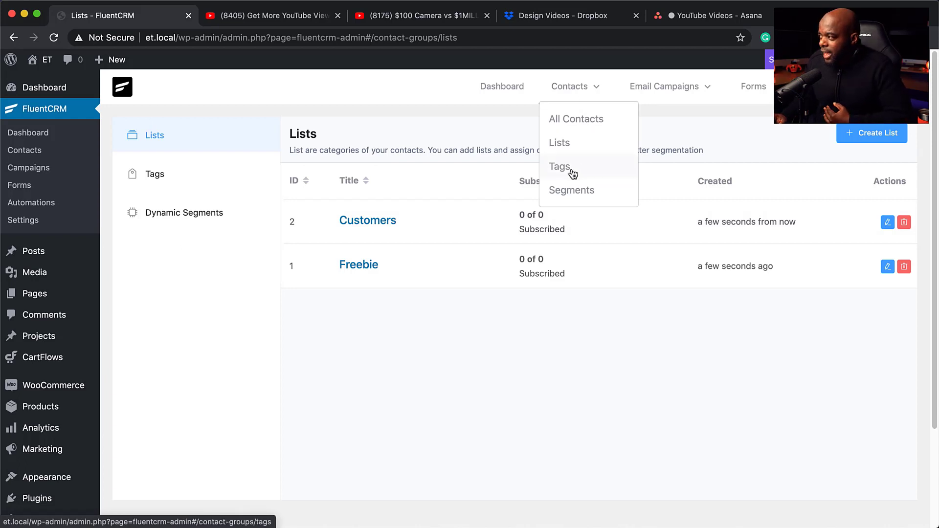
click(590, 170)
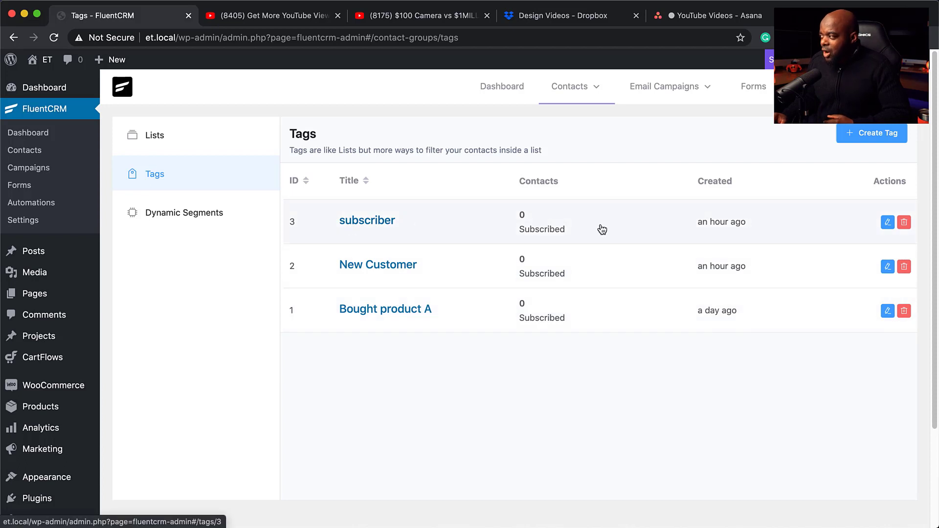
click(869, 135)
click(413, 133)
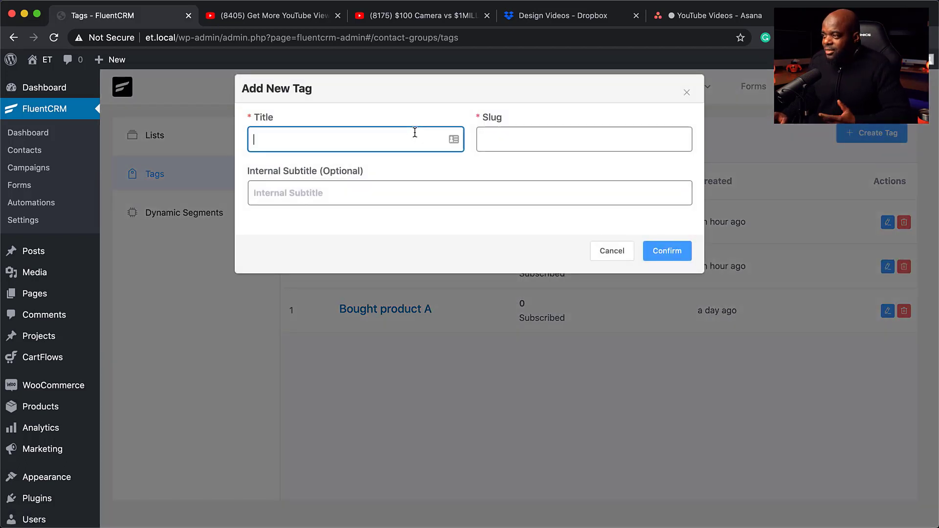
text(B)
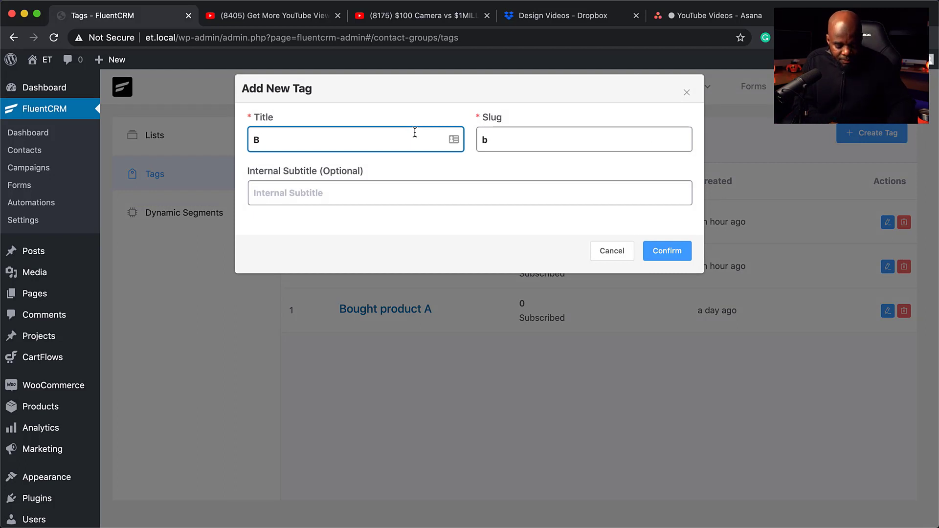
text(rought Product B)
click(679, 254)
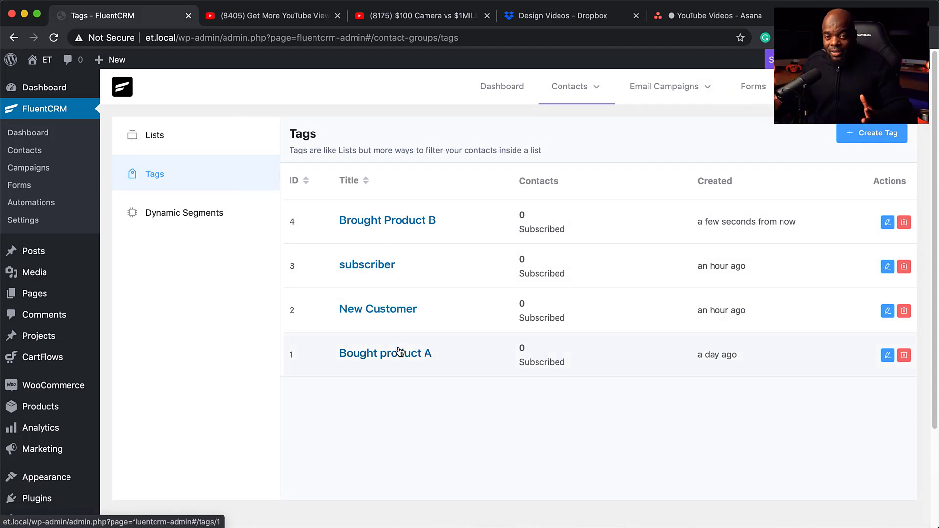
Examine the dynamic segments available for the contacts
mouse_move(602, 92)
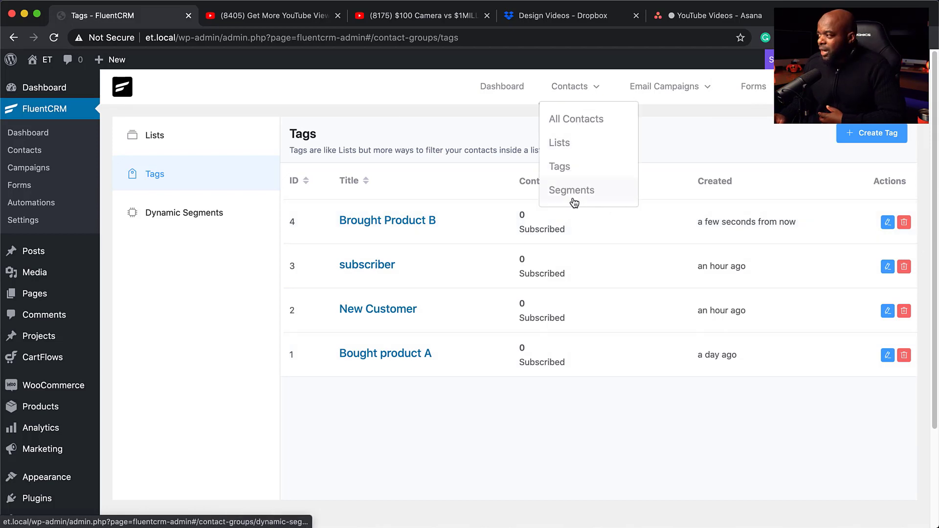
click(590, 193)
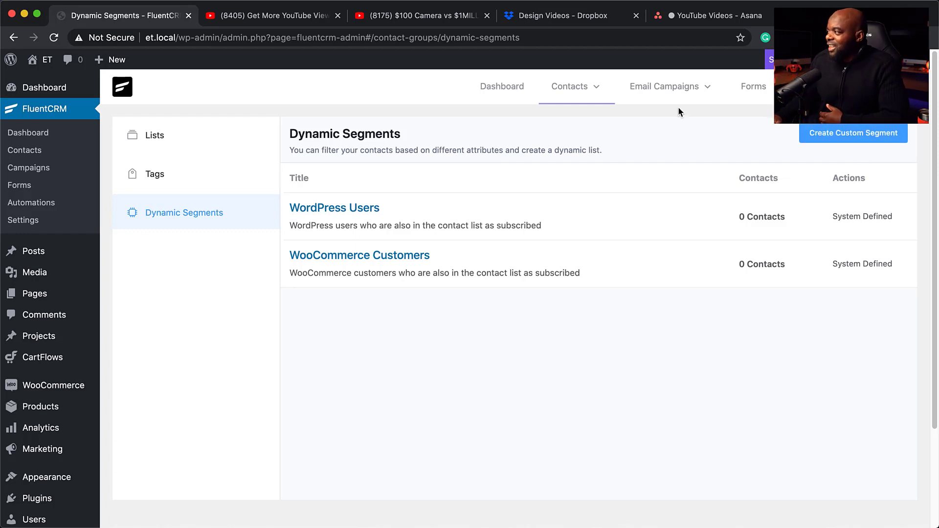
Create a new email campaign titled "Welcome" and continue to composing its email
mouse_move(685, 100)
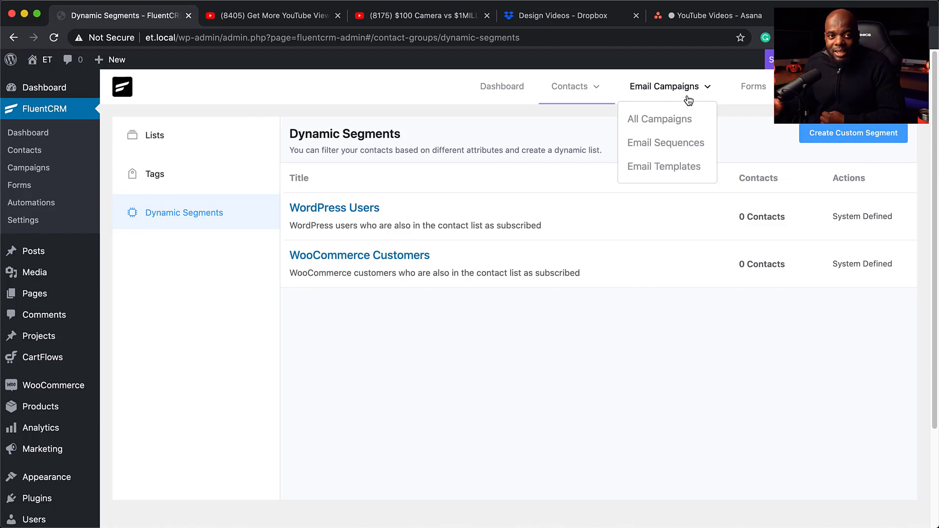
click(654, 120)
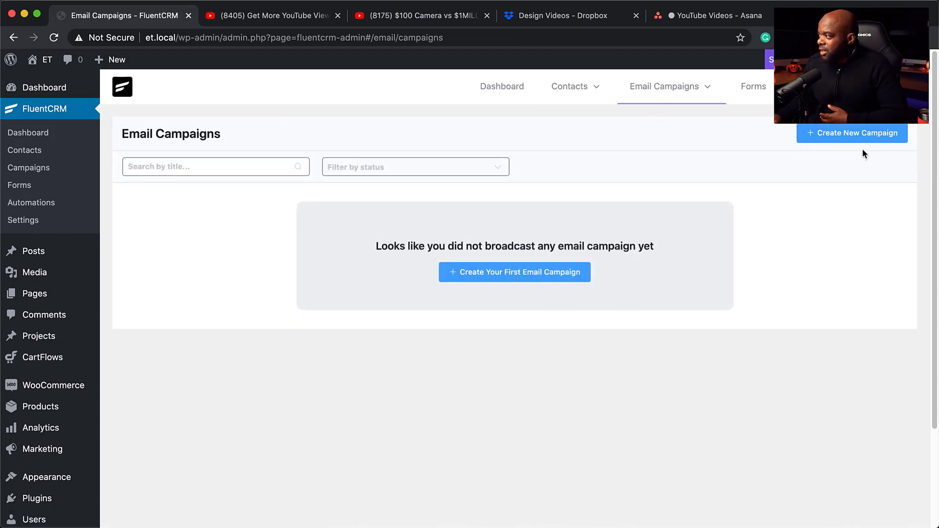
scroll(863, 150, down, 1)
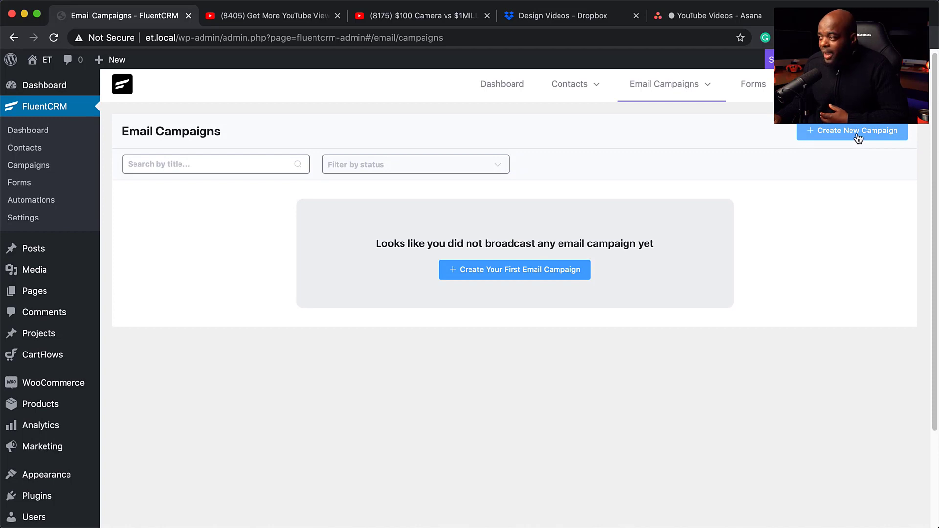
click(856, 137)
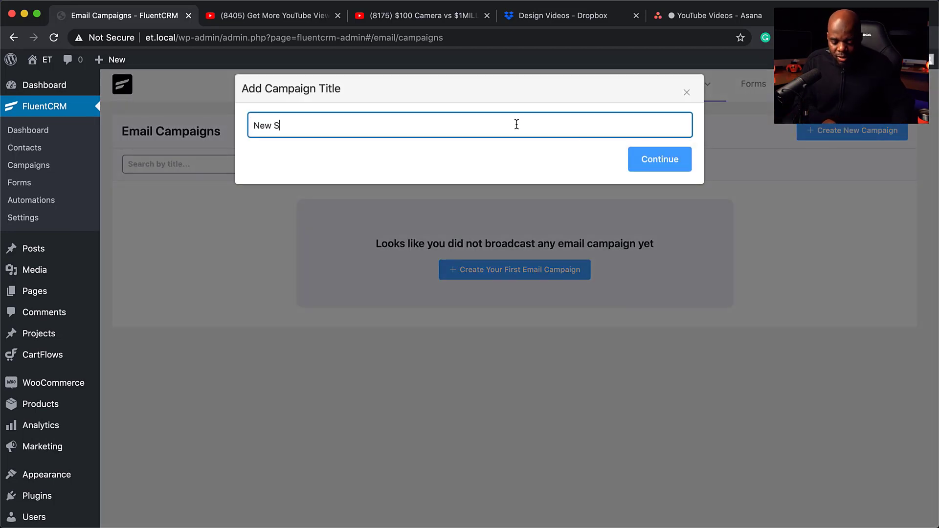
text(Welcome)
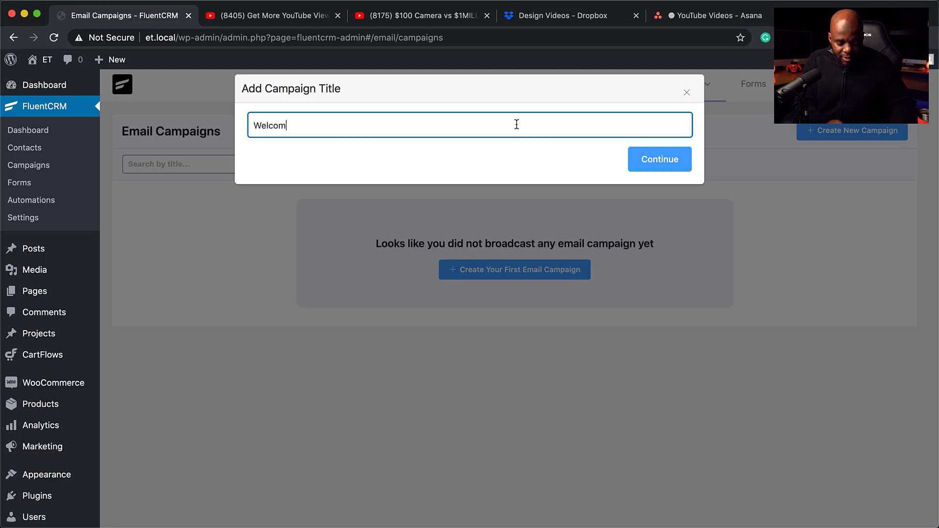
click(667, 163)
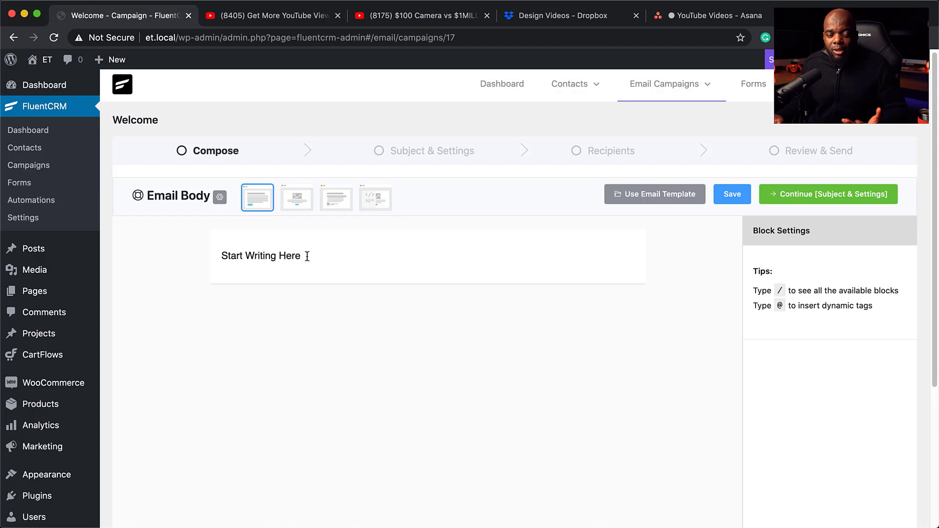
Replace the placeholder text in the email body with "Hello" followed by the contact's First Name dynamic tag
drag(307, 257, 195, 251)
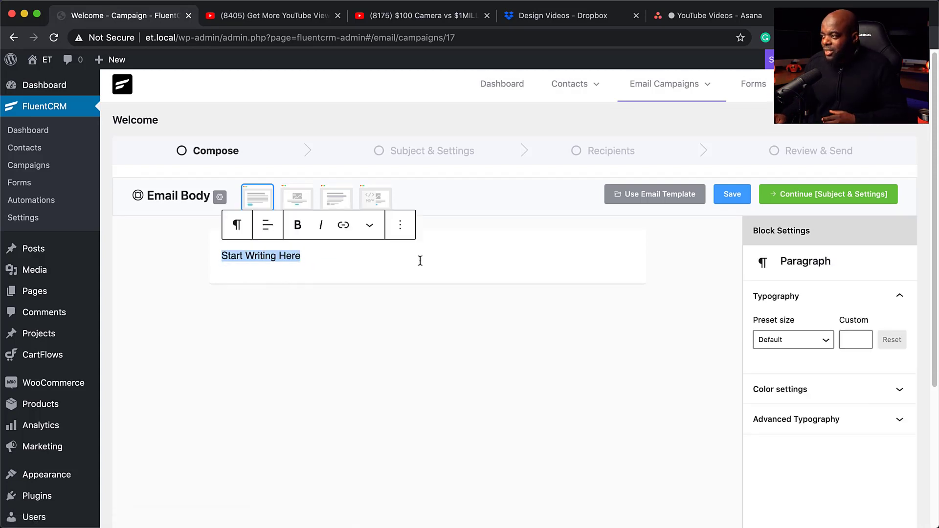
scroll(430, 259, down, 1)
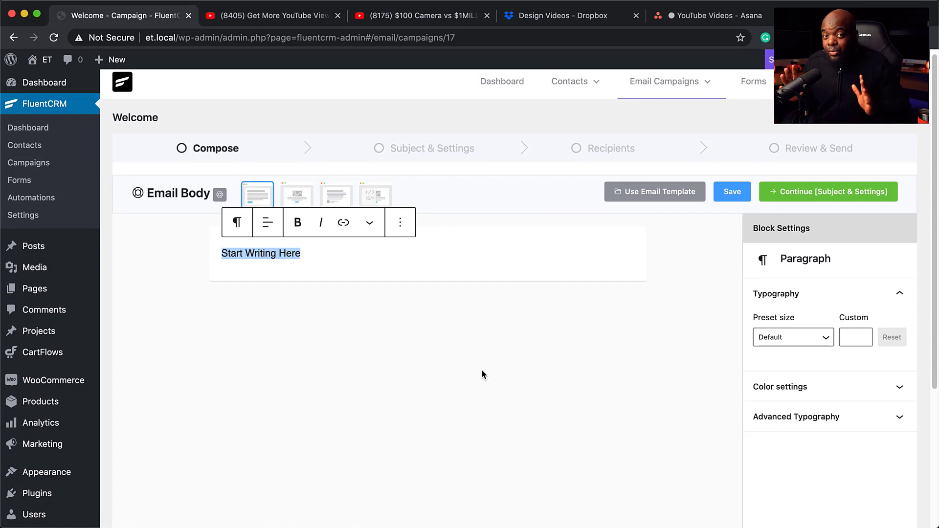
scroll(386, 282, down, 1)
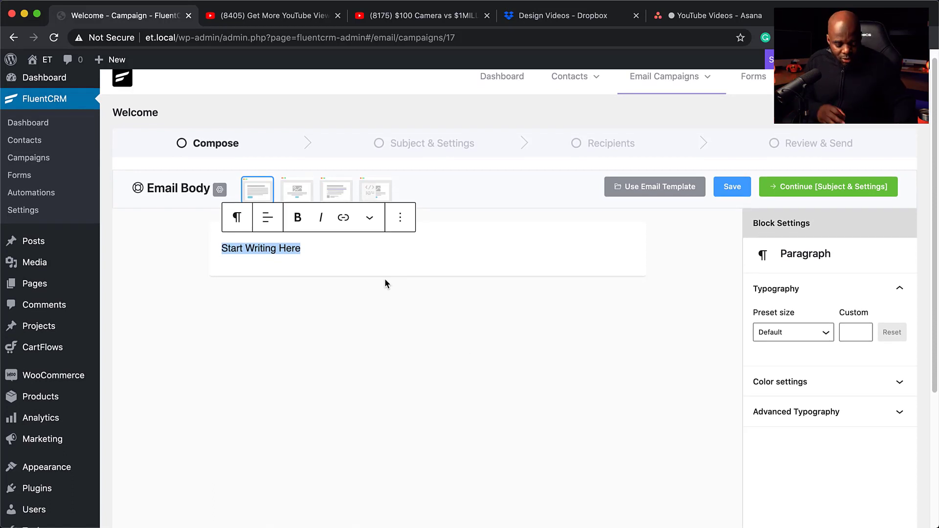
text(Hello @)
scroll(385, 278, up, 1)
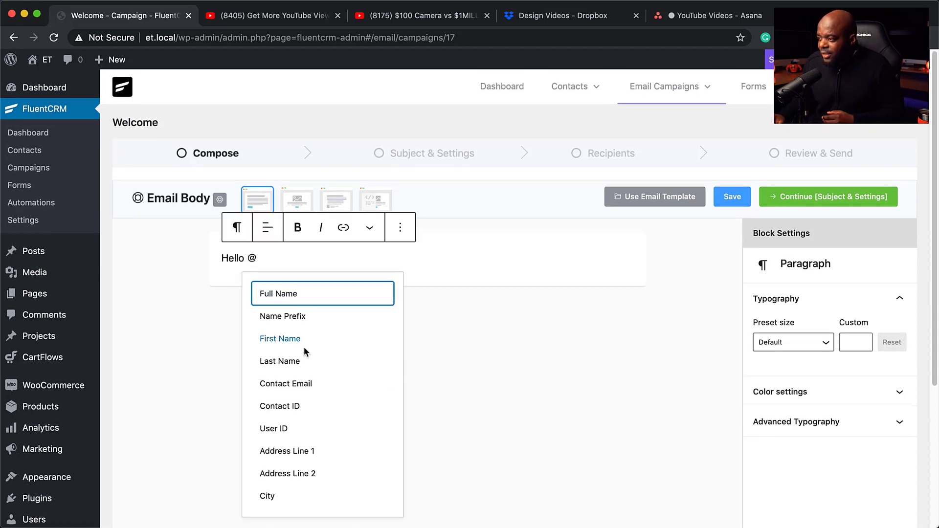
click(300, 343)
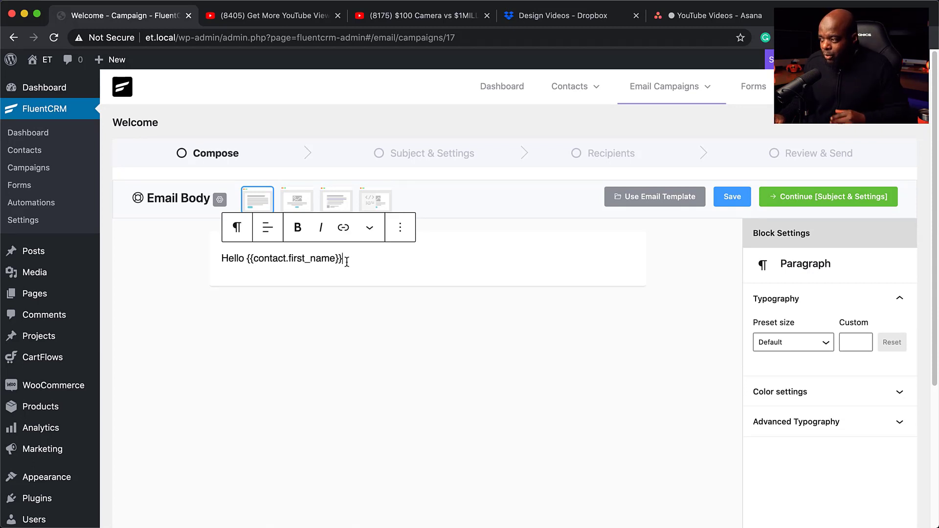
Add a paragraph reading "Type here!" below the greeting, followed by a new empty line
key(Return)
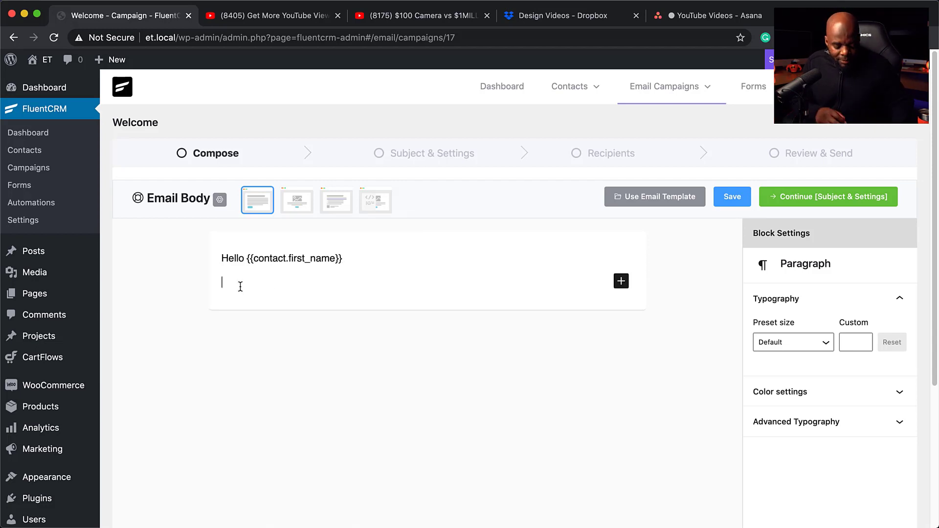
text(Type here!)
key(Return)
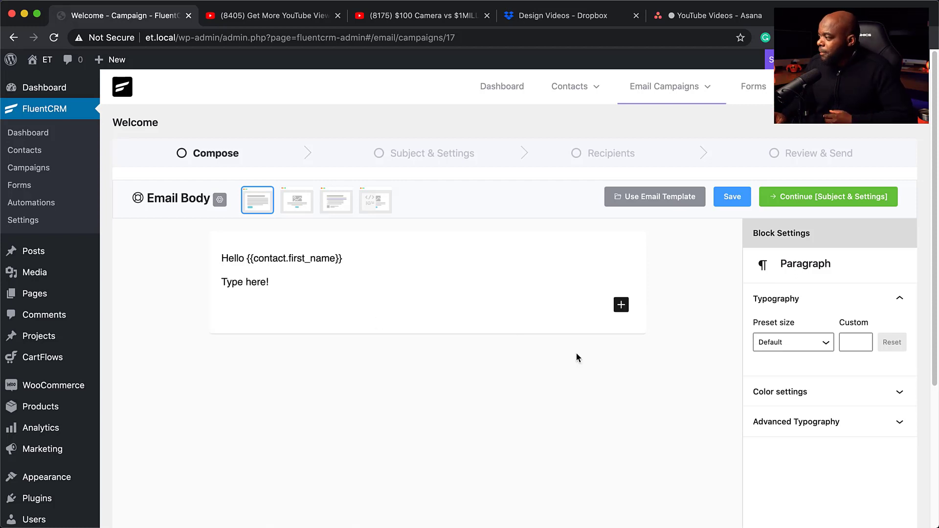
Insert an image block below the text, upload "Screenshot 2020-11-03 at 18.11.33" from the Desktop, and shrink the image slightly
click(625, 307)
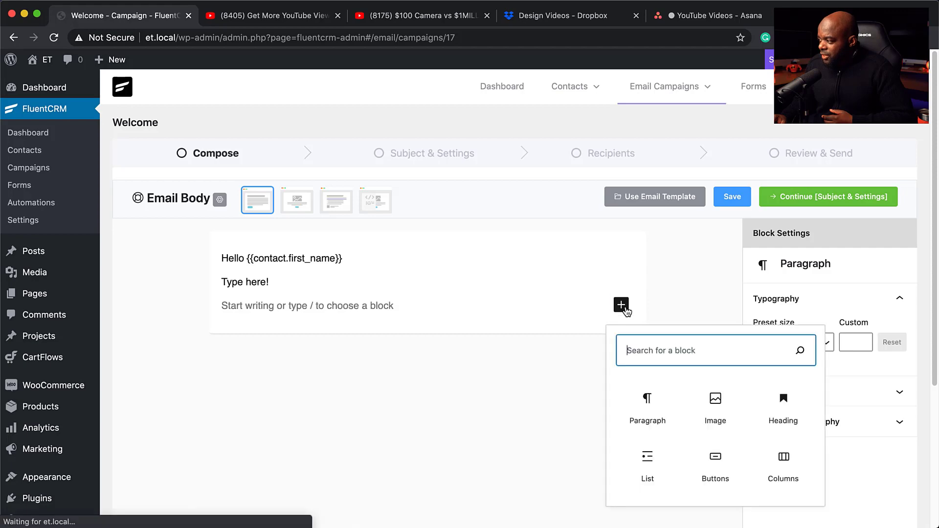
click(715, 407)
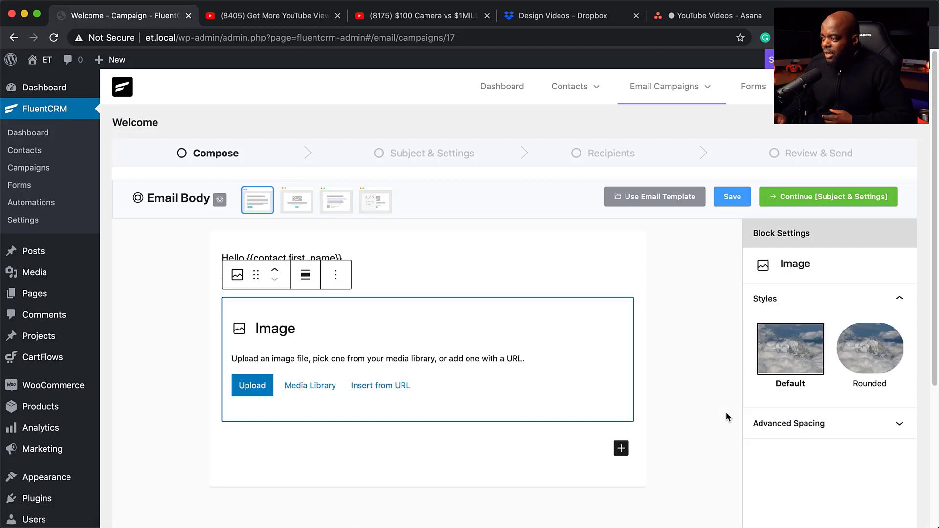
click(248, 388)
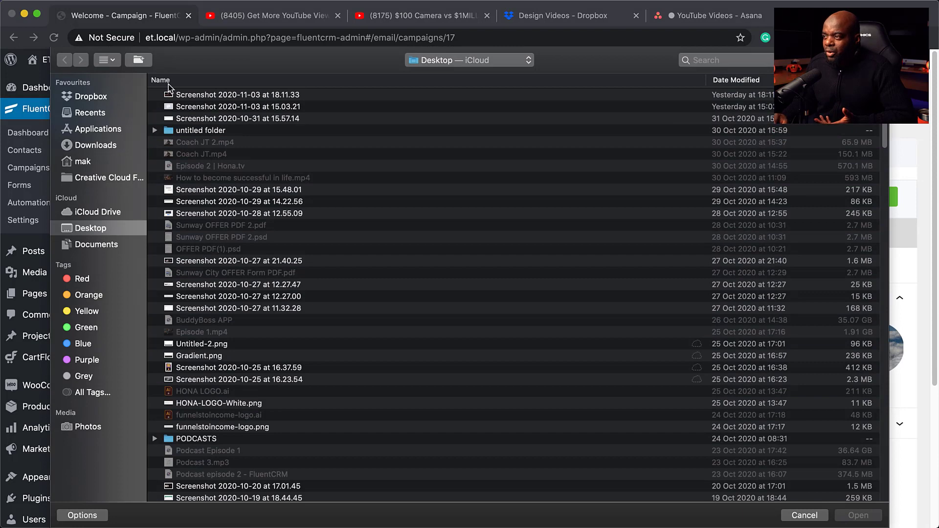
click(230, 96)
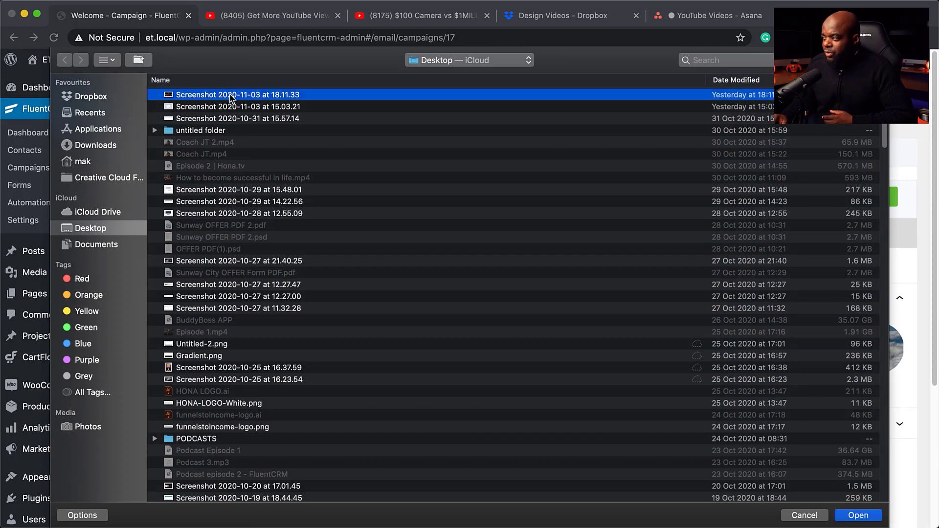
click(872, 517)
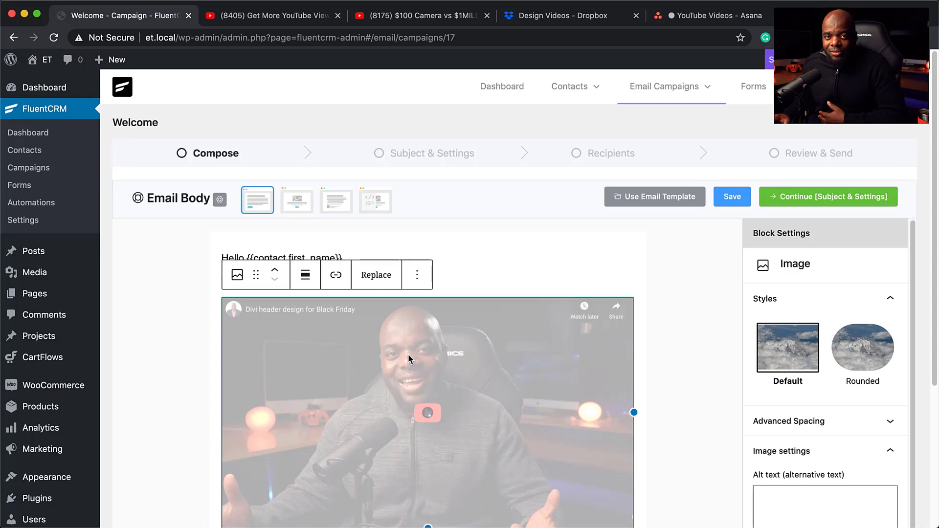
scroll(641, 372, down, 3)
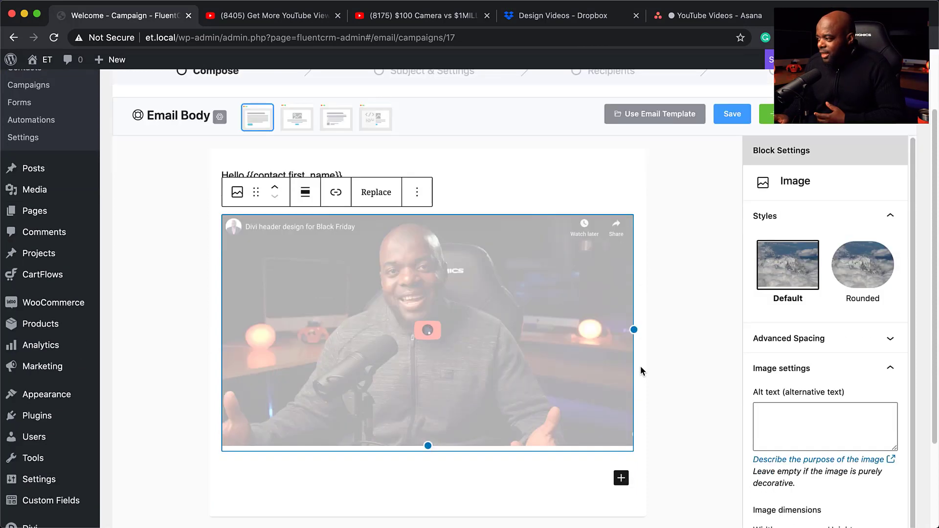
drag(636, 330, 577, 313)
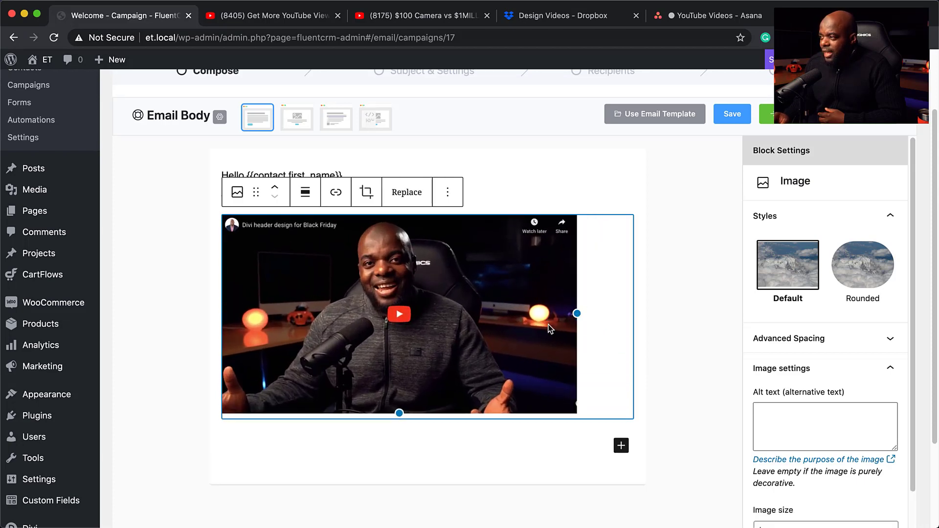
Add a Buttons block below the image with a button labelled "Click me!"
click(621, 446)
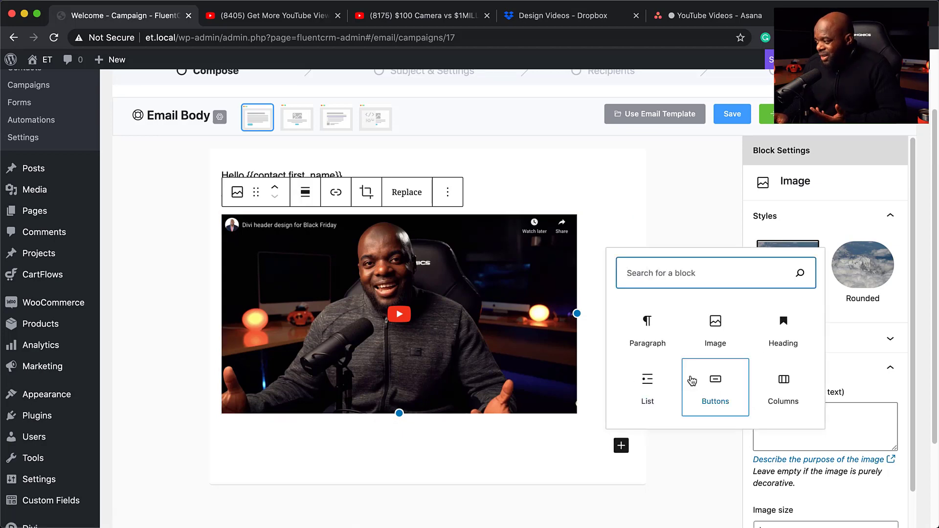
click(717, 394)
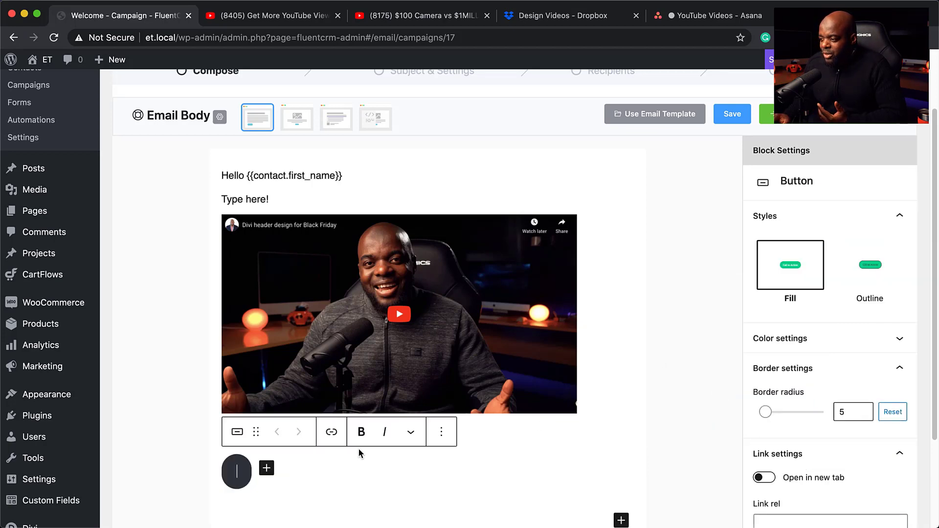
text(Cl)
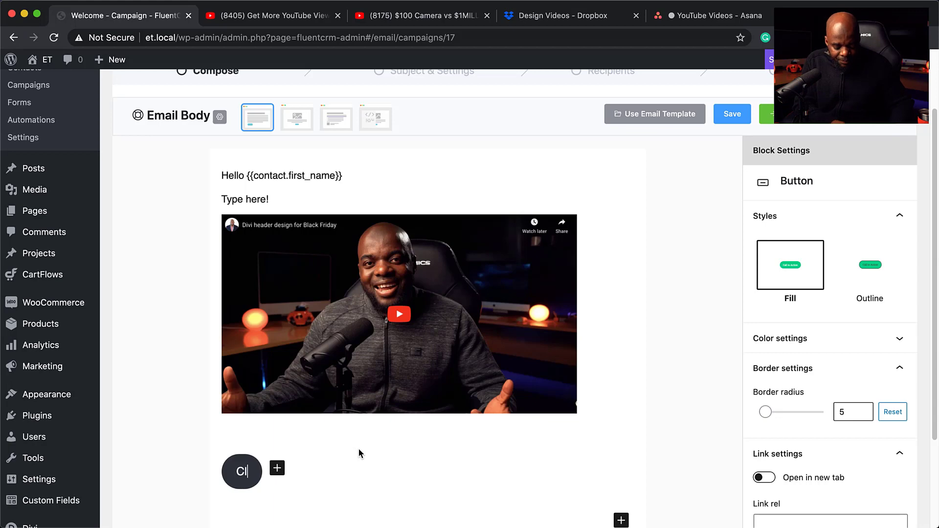
text(ick me!)
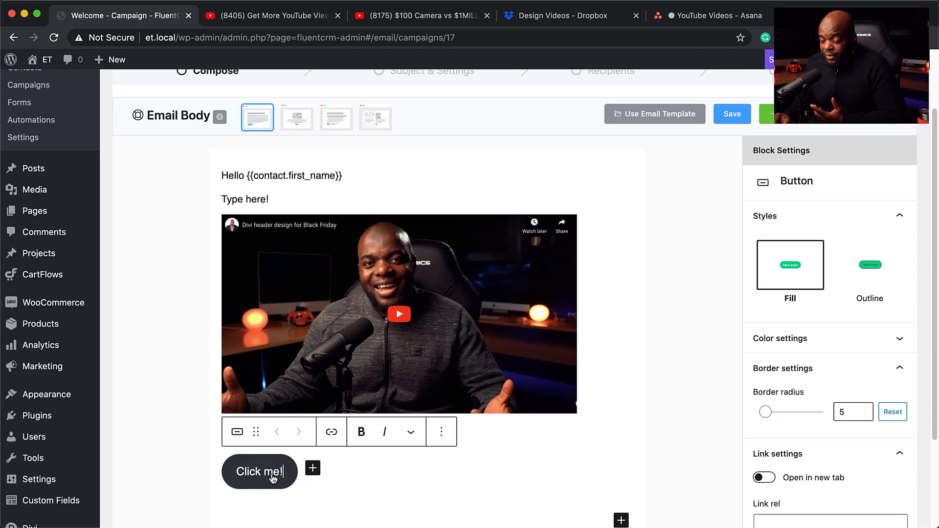
Link the "Click me!" button to "#" and make the link open in a new tab
click(331, 444)
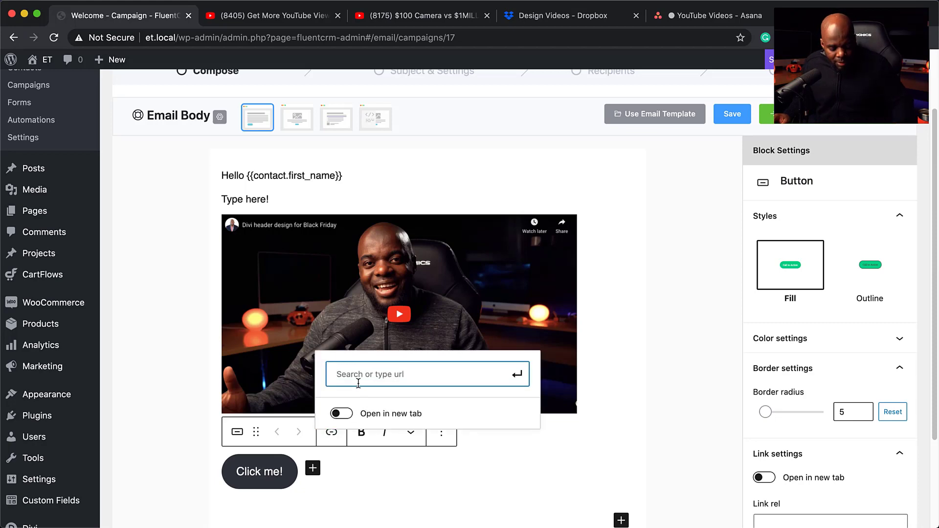
text(#)
click(348, 413)
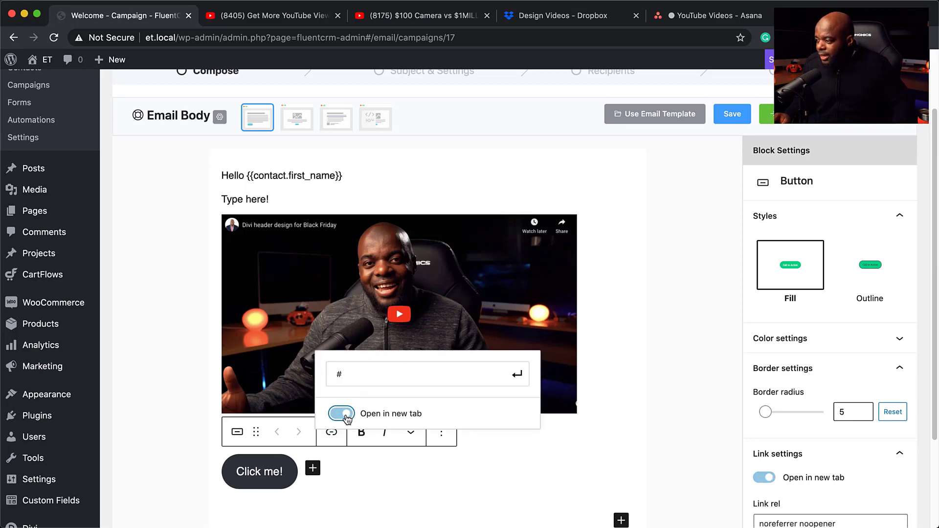
click(517, 375)
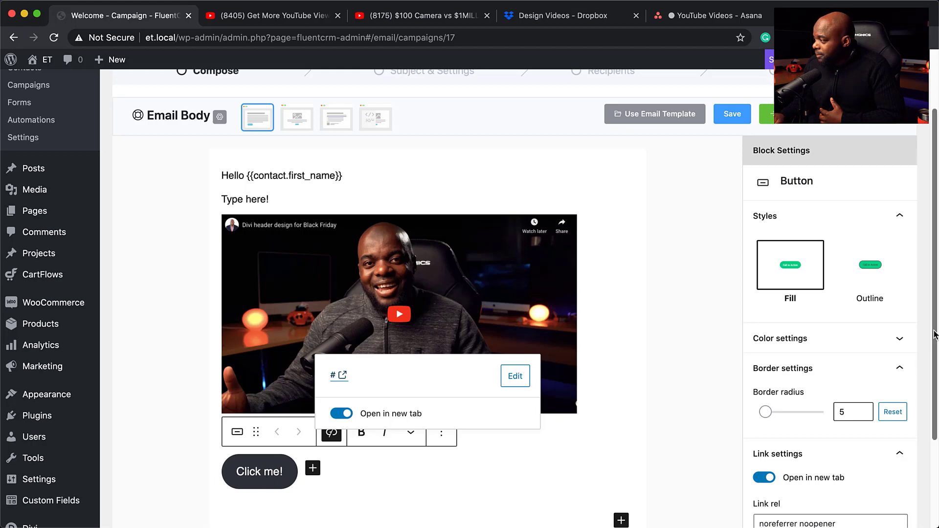
Set the "Click me!" button's border radius to 4 and choose the Fill style
scroll(814, 469, down, 2)
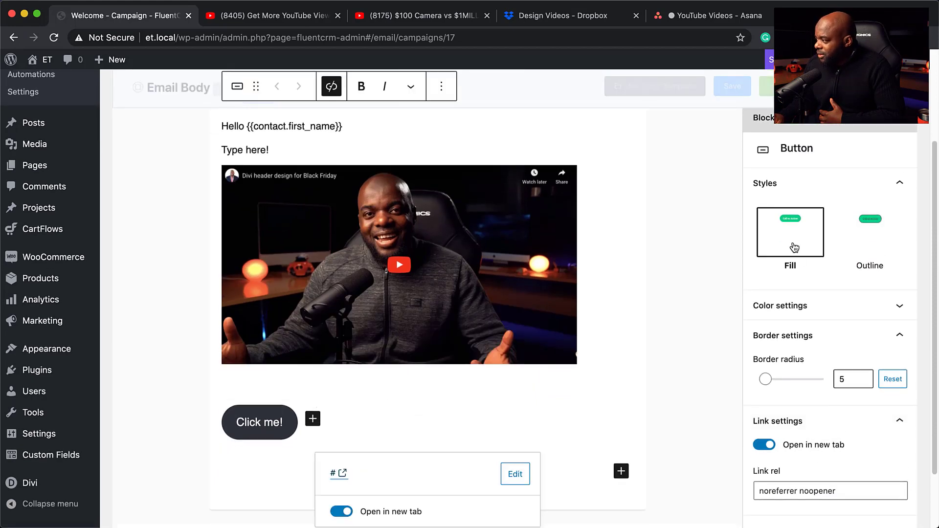
mouse_move(766, 380)
mouse_down()
mouse_move(797, 381)
mouse_move(758, 383)
mouse_move(769, 383)
mouse_up()
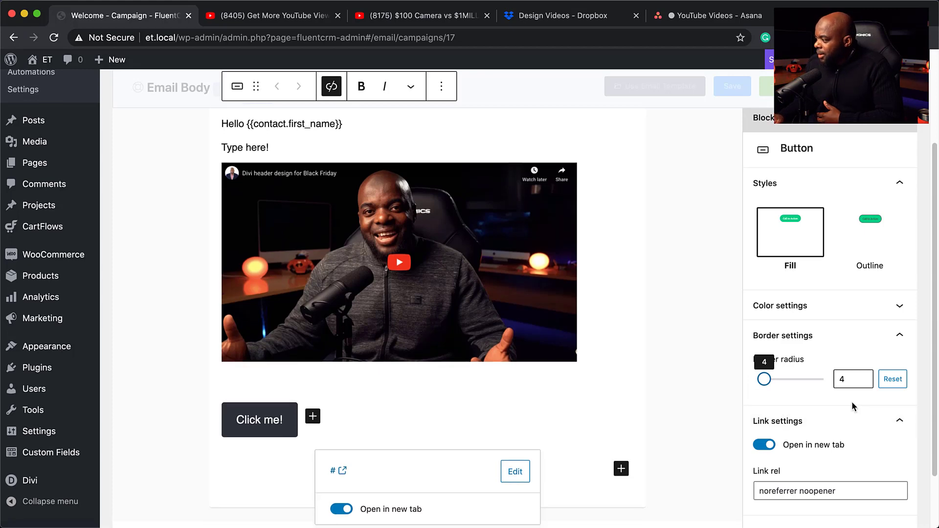
scroll(852, 406, down, 2)
scroll(852, 406, up, 5)
click(799, 277)
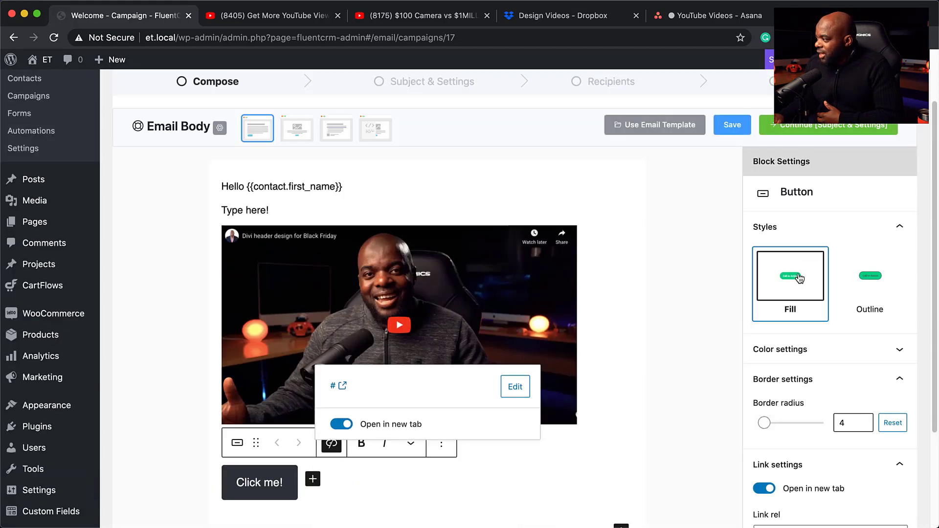
Give the "Click me!" button a custom orange background colour, #f46a00
click(807, 350)
scroll(808, 350, down, 2)
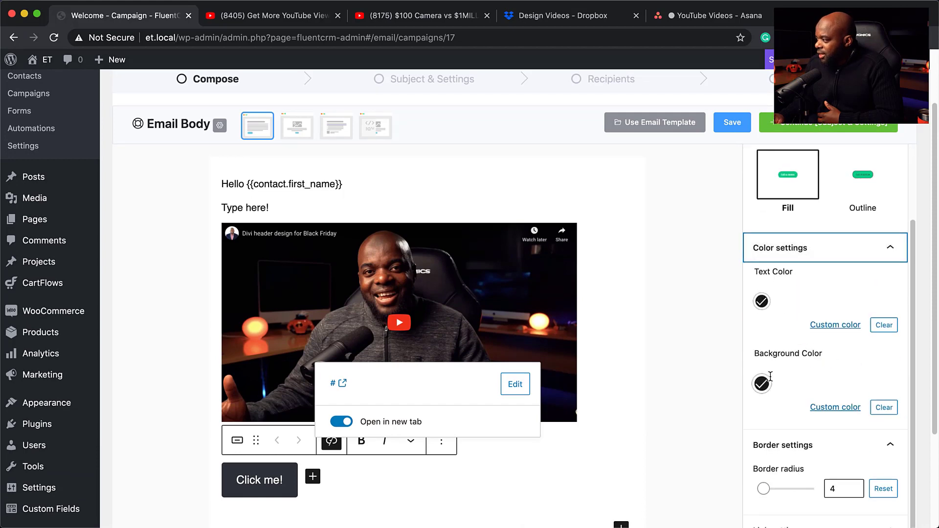
click(832, 407)
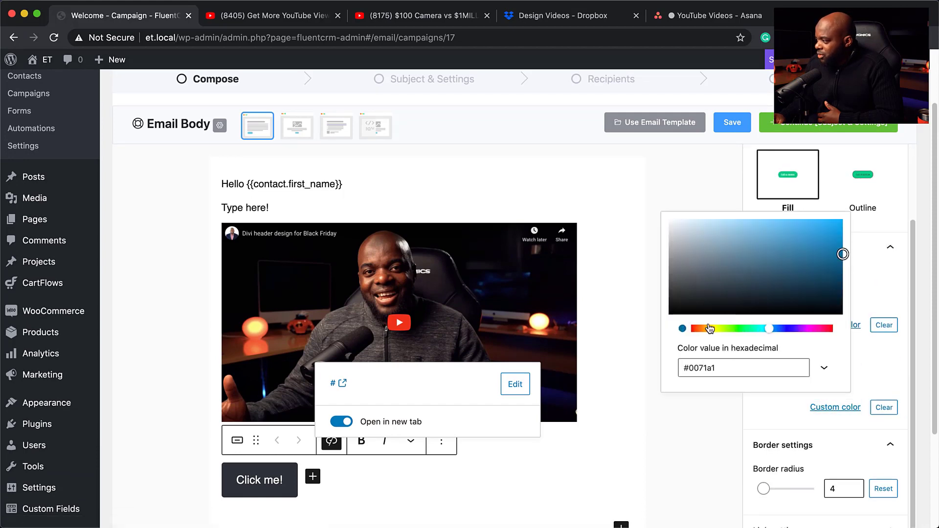
drag(709, 329, 699, 329)
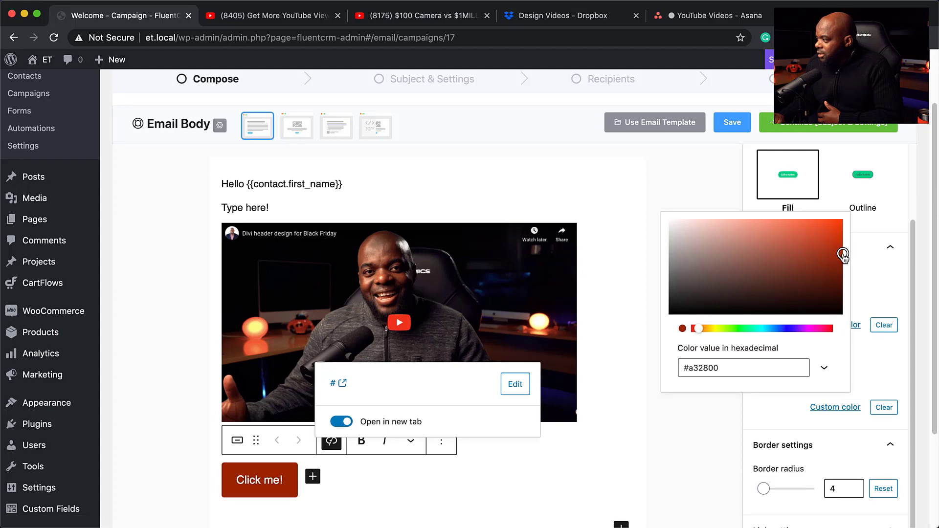
drag(843, 255, 841, 223)
drag(698, 330, 703, 330)
drag(835, 219, 843, 225)
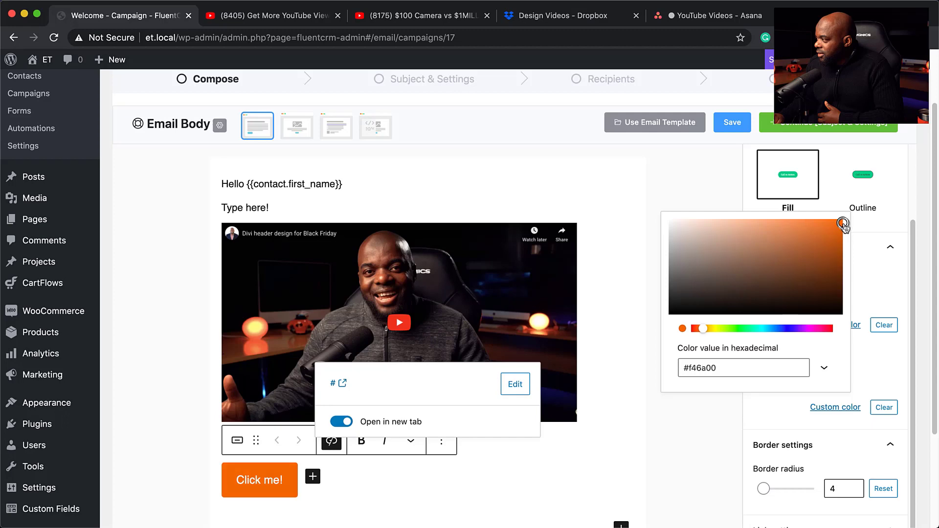
click(608, 189)
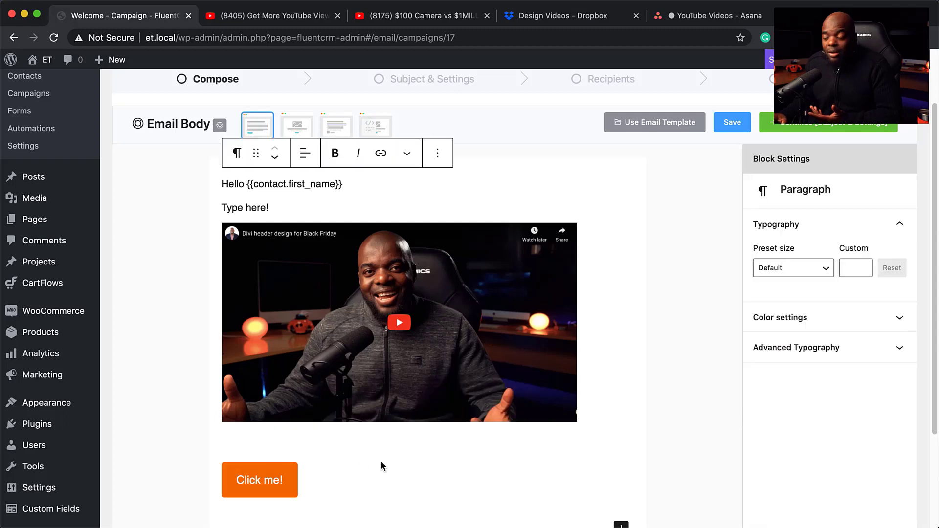
Add a bulleted List block below the "Click me!" button with the entries "item a", "item b" and "item b"
scroll(381, 461, down, 3)
click(509, 369)
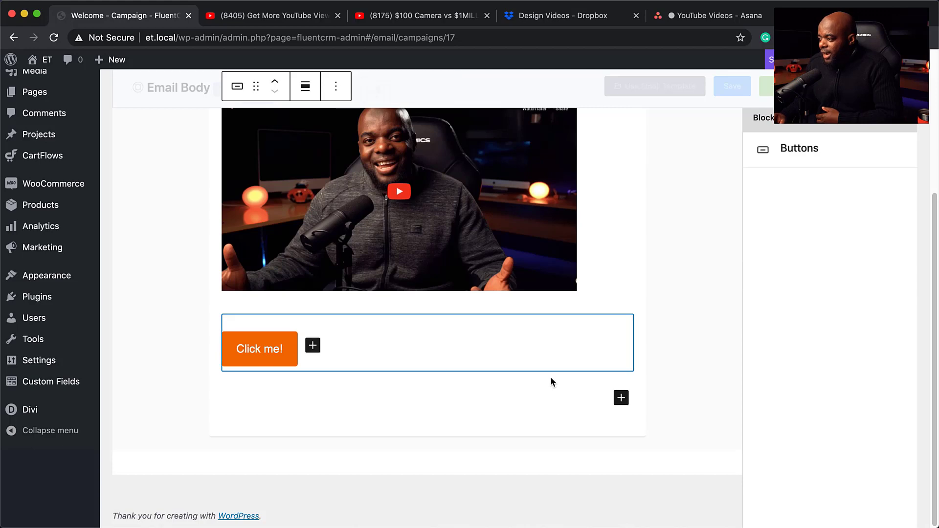
click(621, 398)
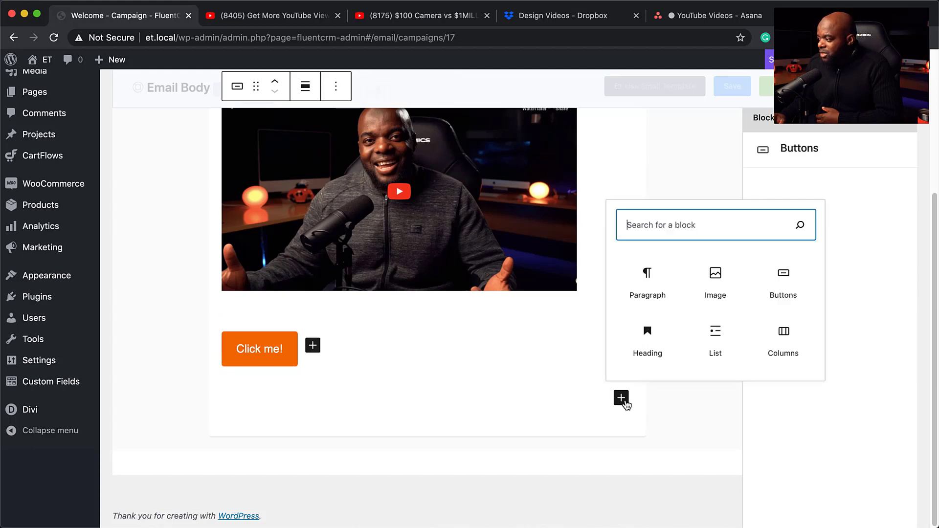
click(719, 339)
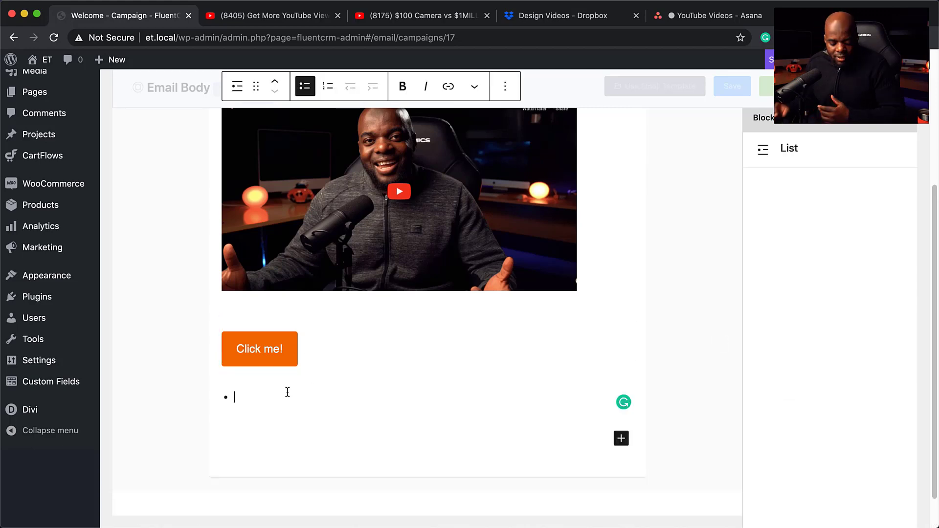
text(item)
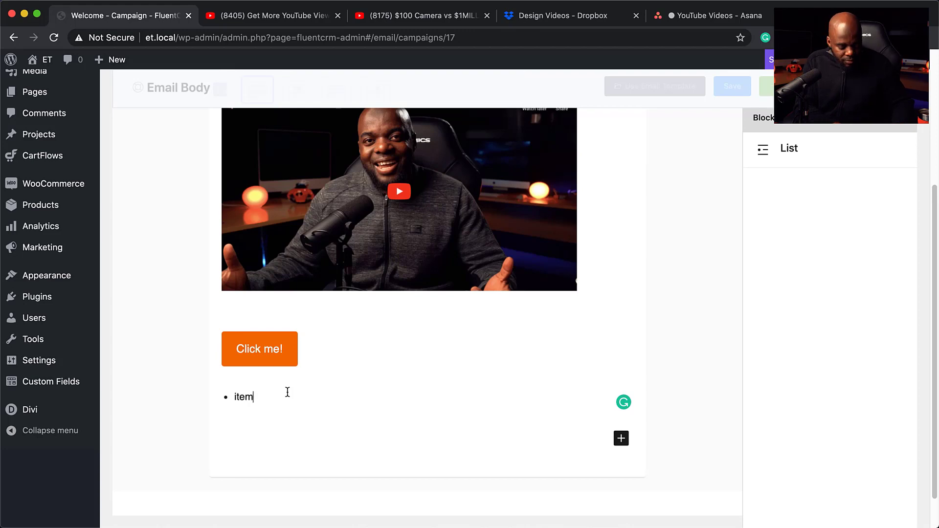
text( a)
key(Return)
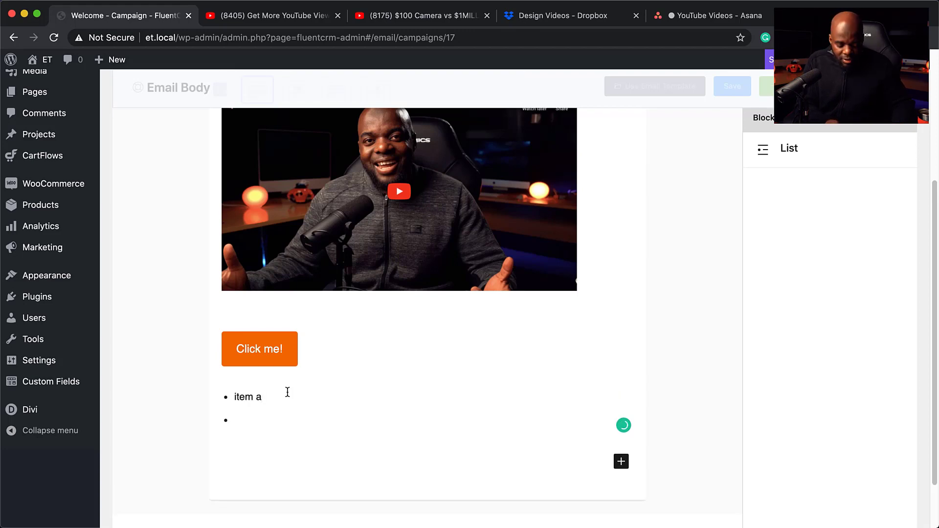
text(item)
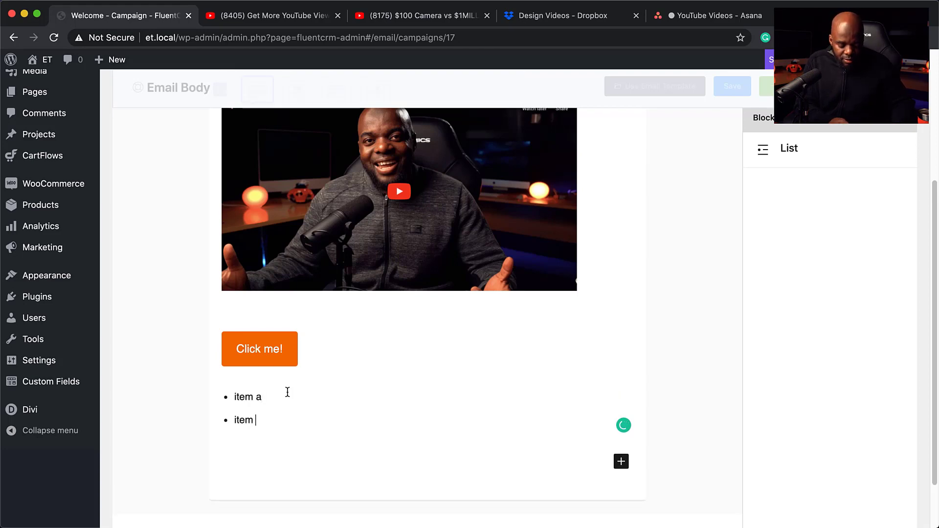
text( b)
key(Return)
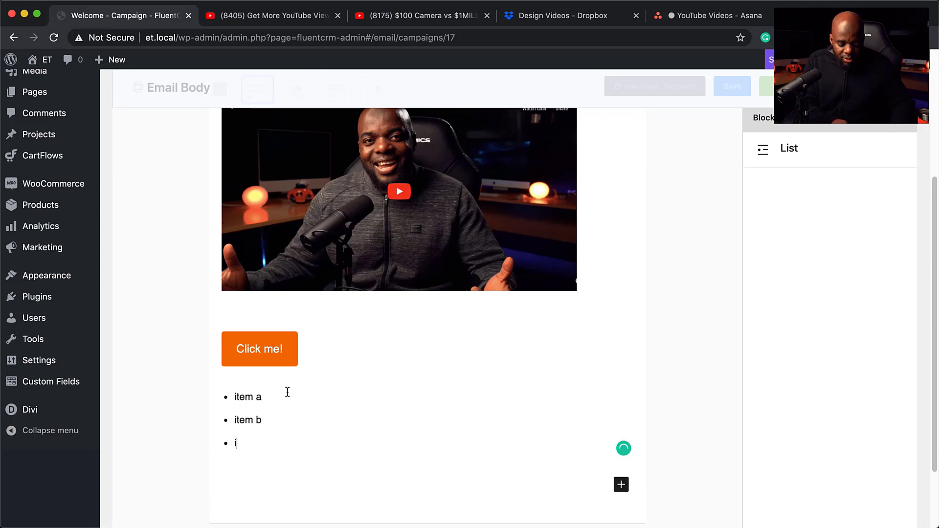
text(item b)
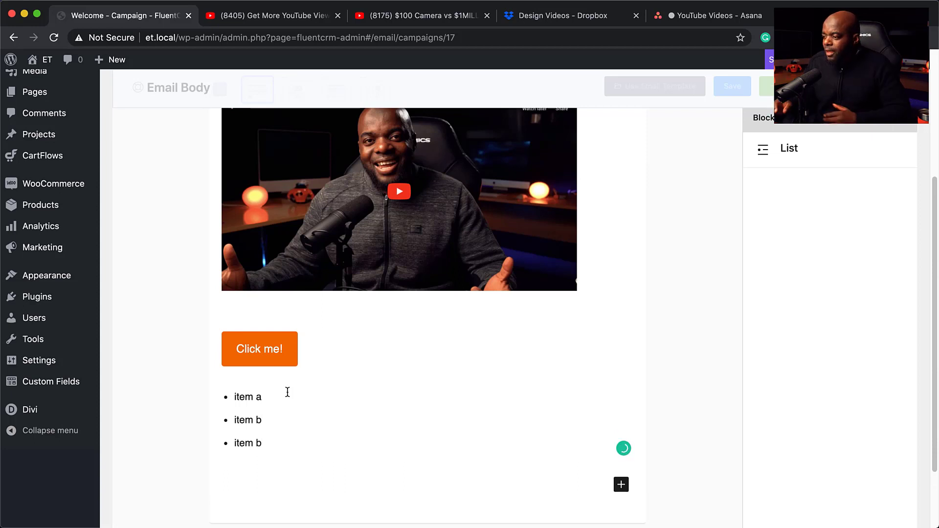
key(Return)
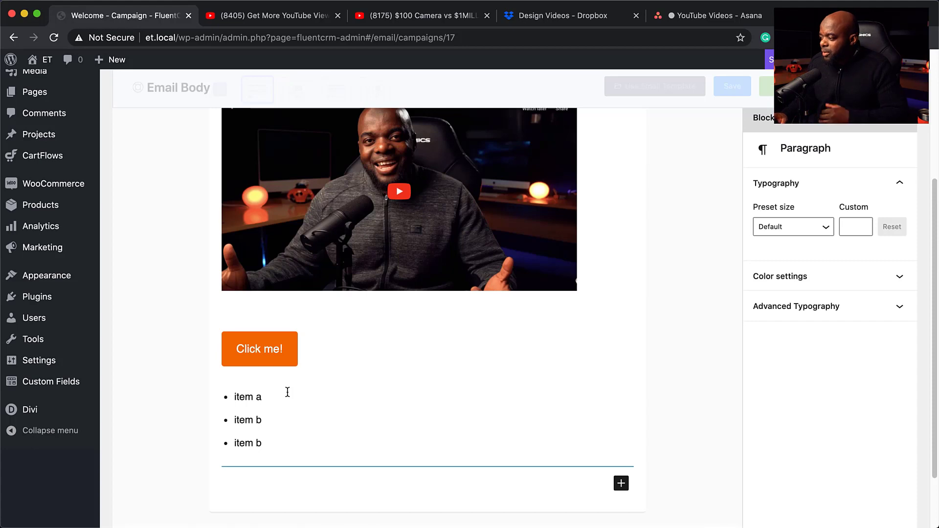
Look through the block types that can be inserted below the bulleted list, without adding one
click(621, 485)
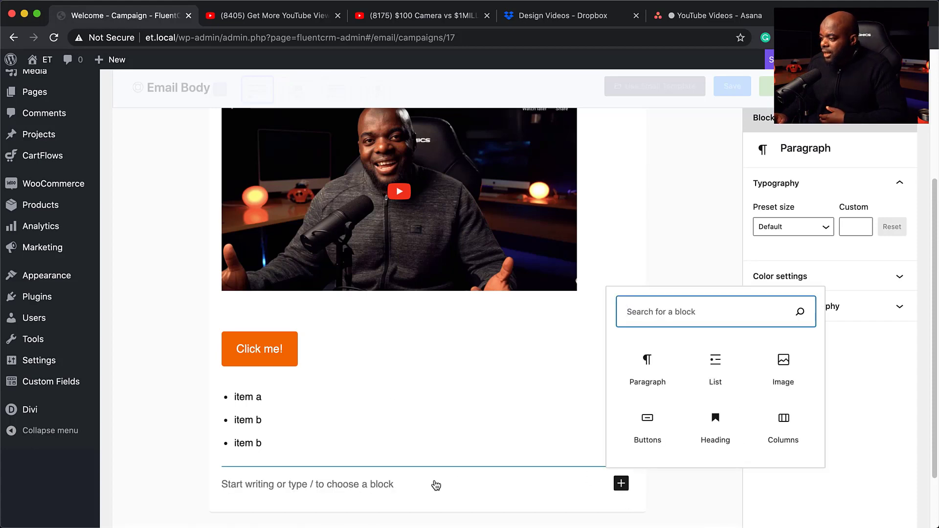
click(372, 484)
text(/)
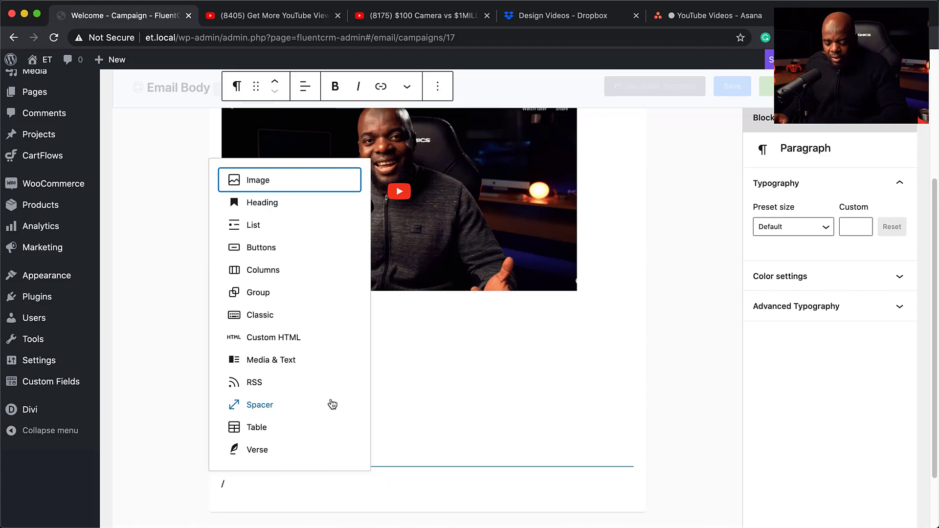
key(BackSpace)
Switch the email body to the second template design and review the whole email in it
scroll(368, 296, up, 5)
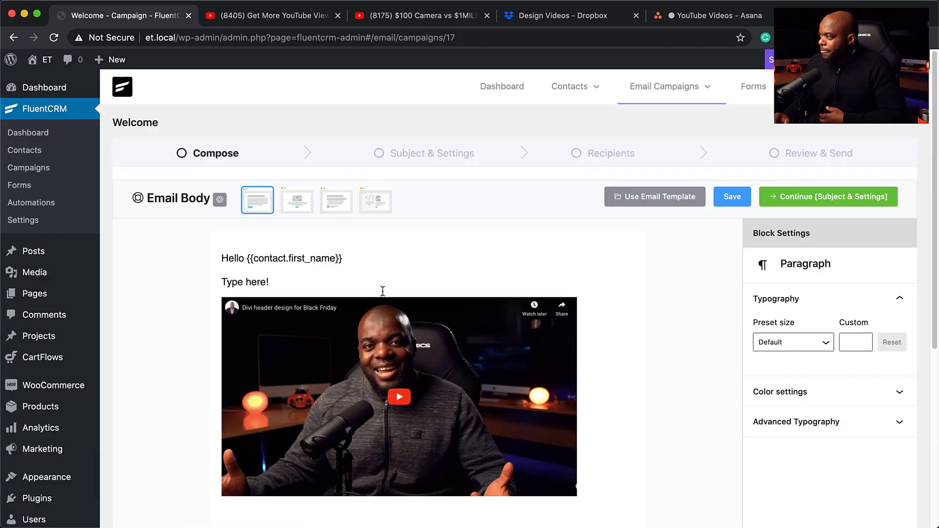
click(296, 202)
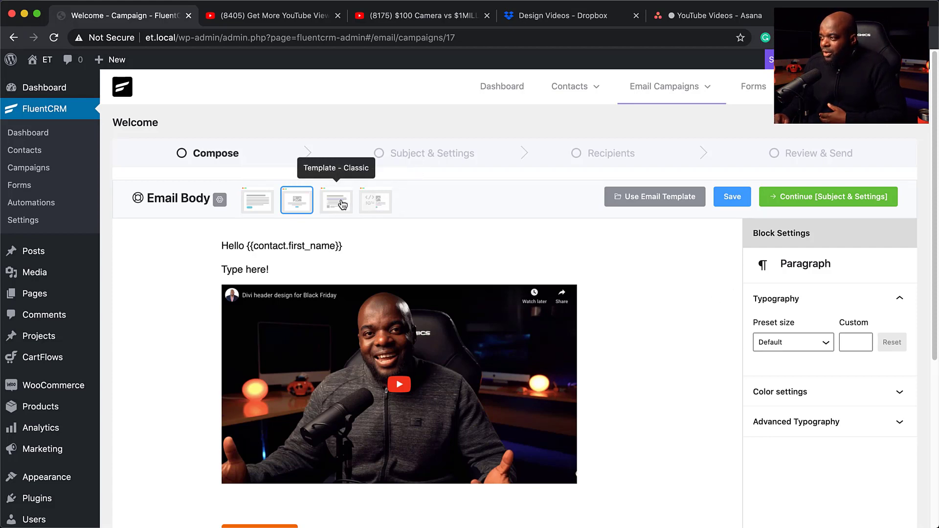
scroll(505, 334, down, 5)
scroll(505, 332, up, 1)
scroll(505, 332, up, 4)
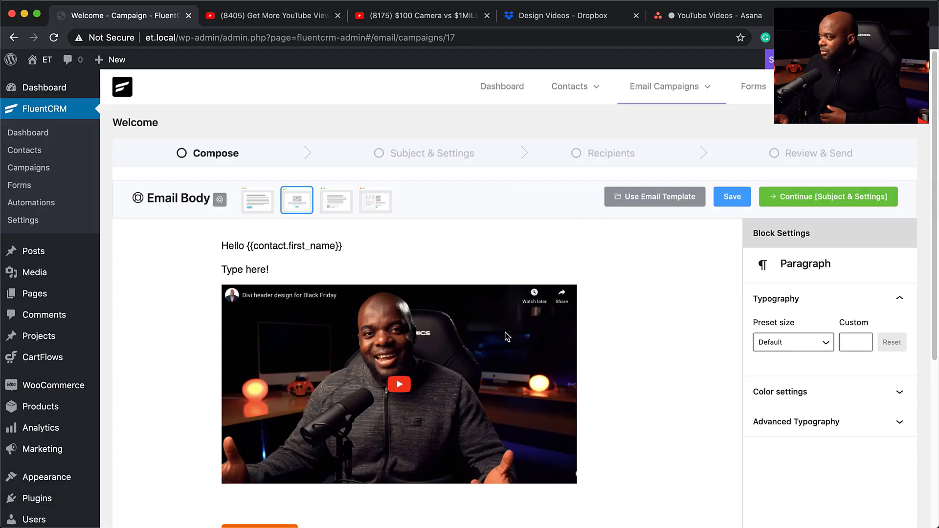
Continue to the Subject & Settings stage and set the email subject to "My Email"
click(795, 199)
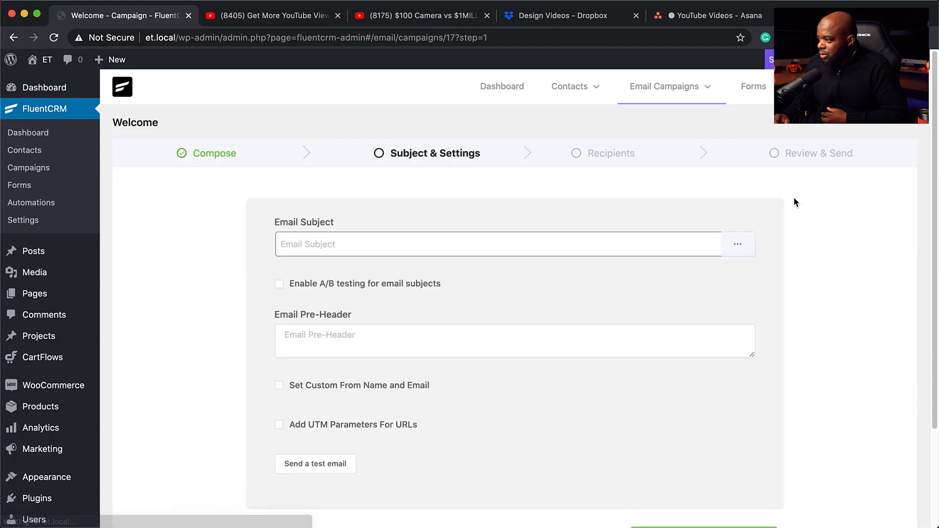
click(478, 245)
text(My Email)
click(561, 291)
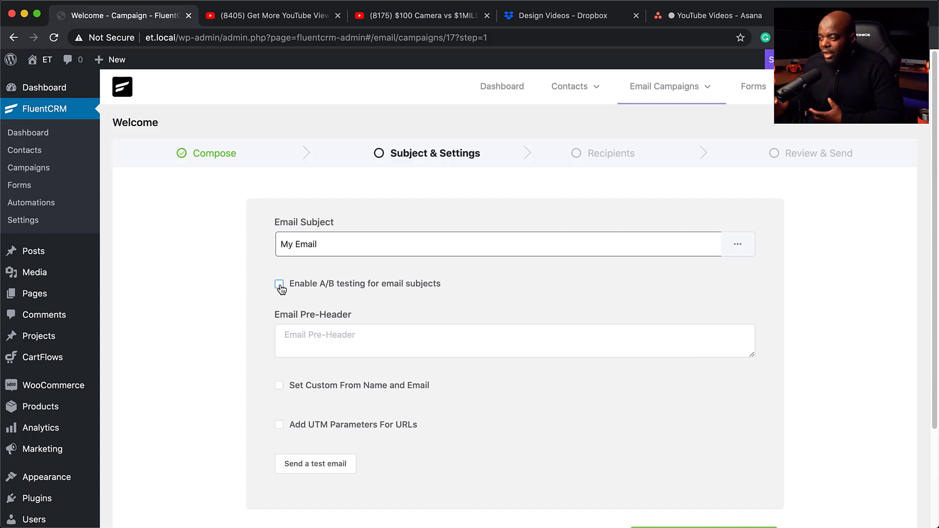
Try out A/B testing for email subjects and turn it off again
click(280, 284)
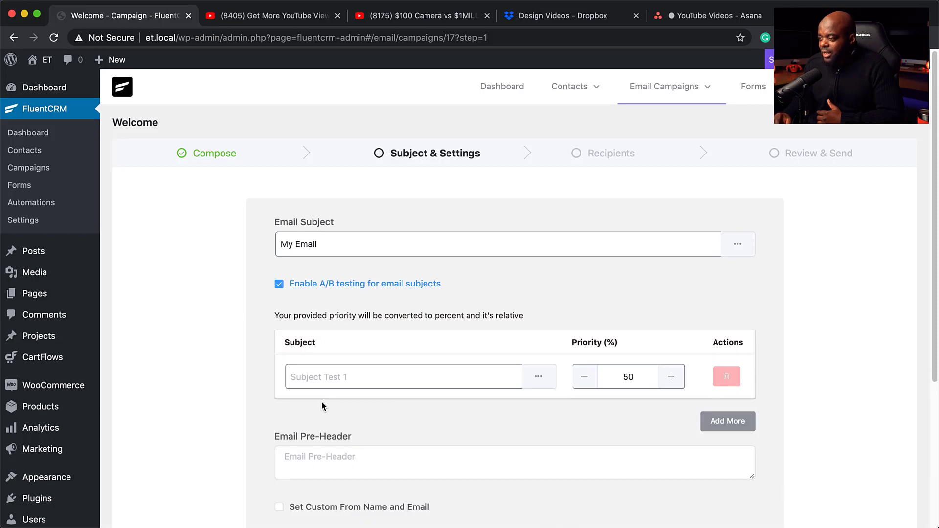
click(304, 377)
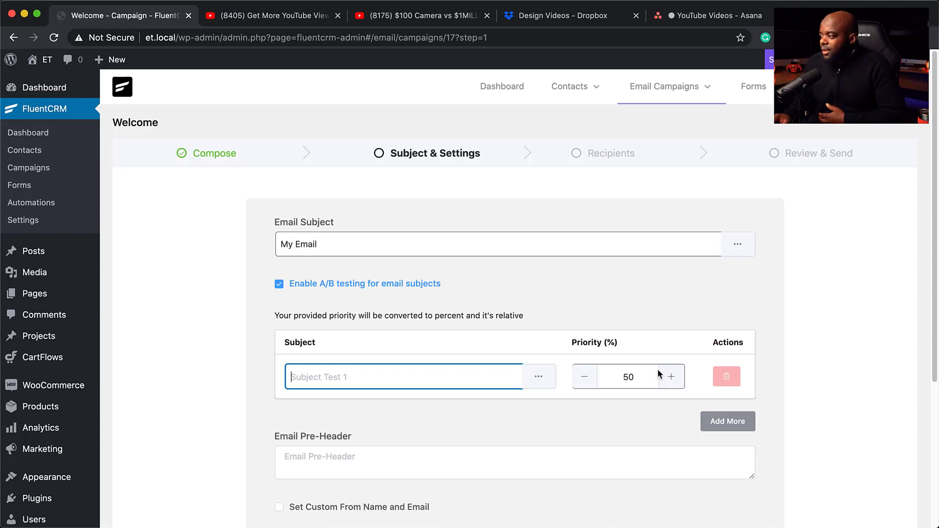
click(273, 284)
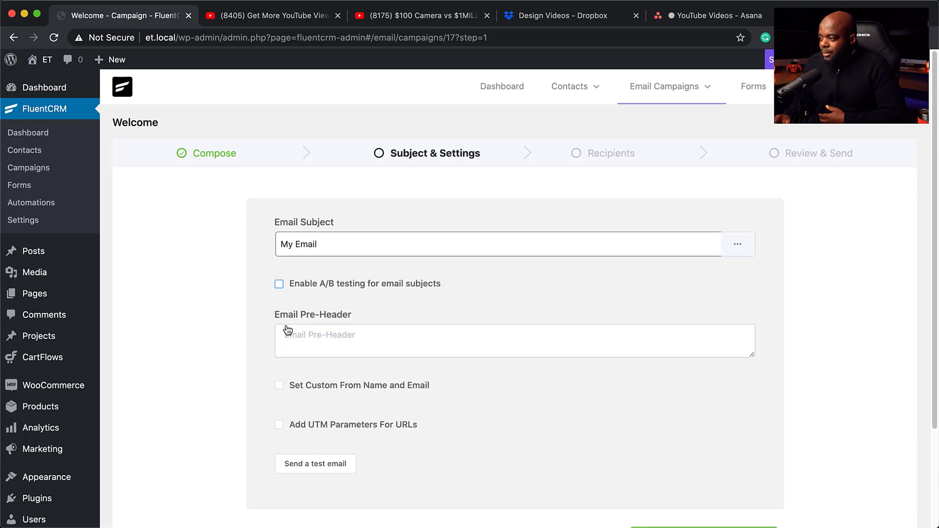
Check the option for sending a test email to a custom address, without sending one
scroll(288, 327, down, 5)
click(322, 349)
click(265, 305)
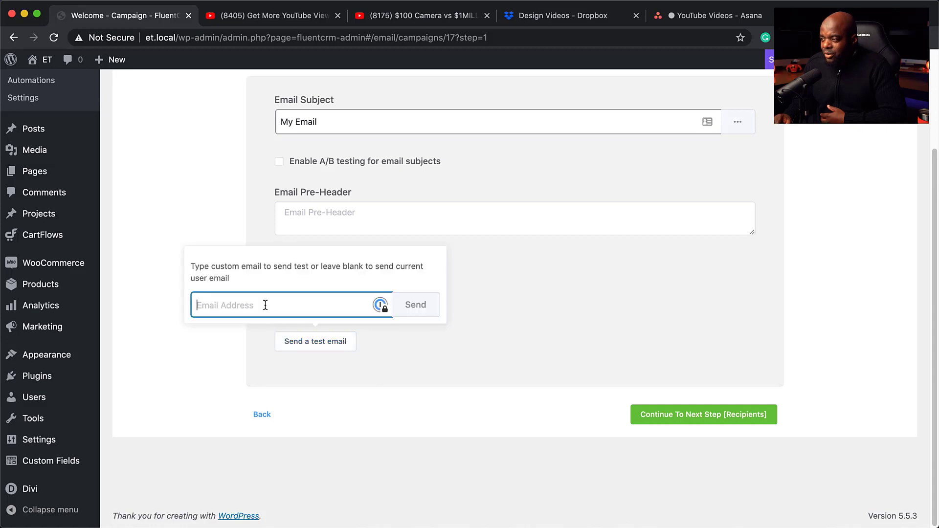
click(500, 316)
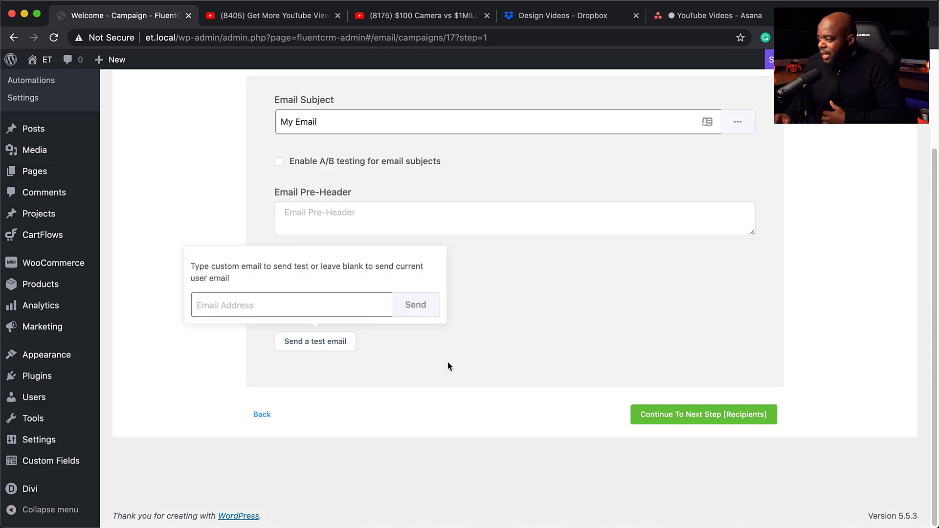
Continue to the Recipients stage and set the included contacts' tag to New Customer
click(659, 418)
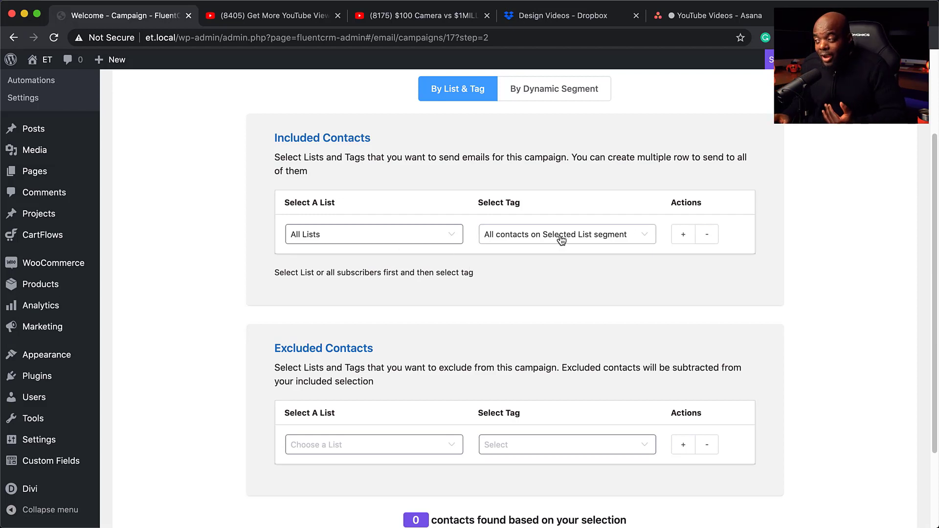
click(523, 238)
scroll(594, 331, down, 1)
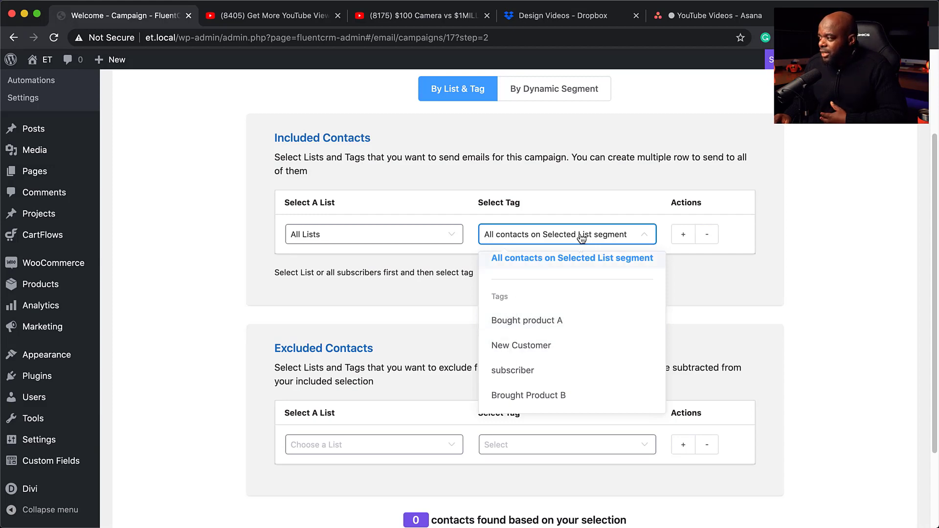
scroll(559, 363, down, 3)
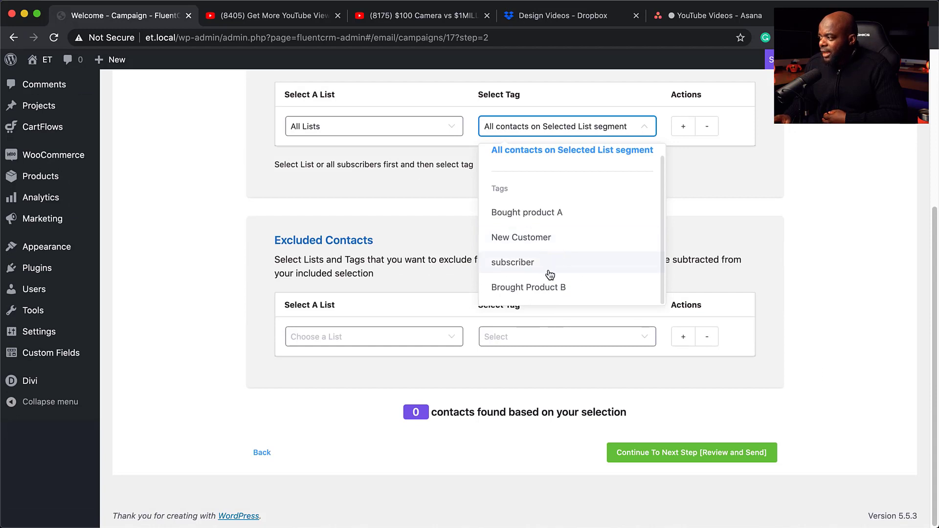
scroll(549, 273, up, 1)
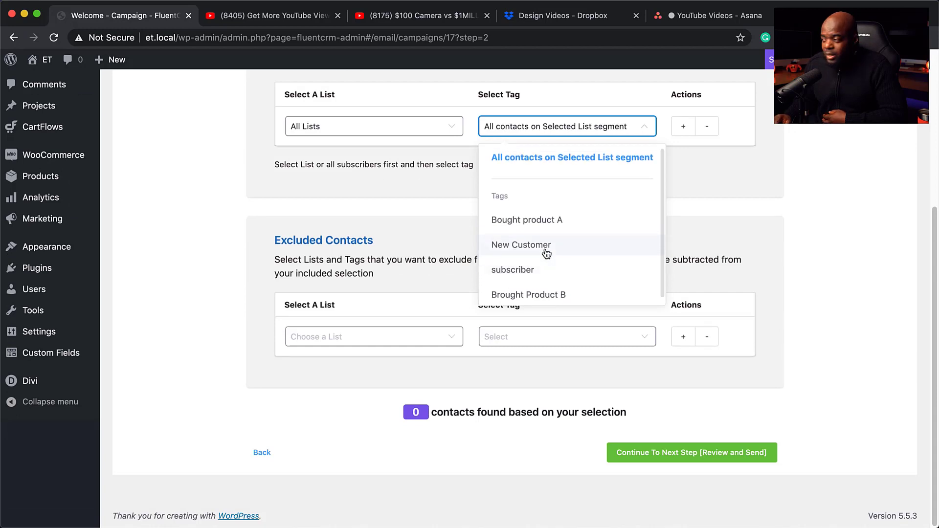
click(547, 254)
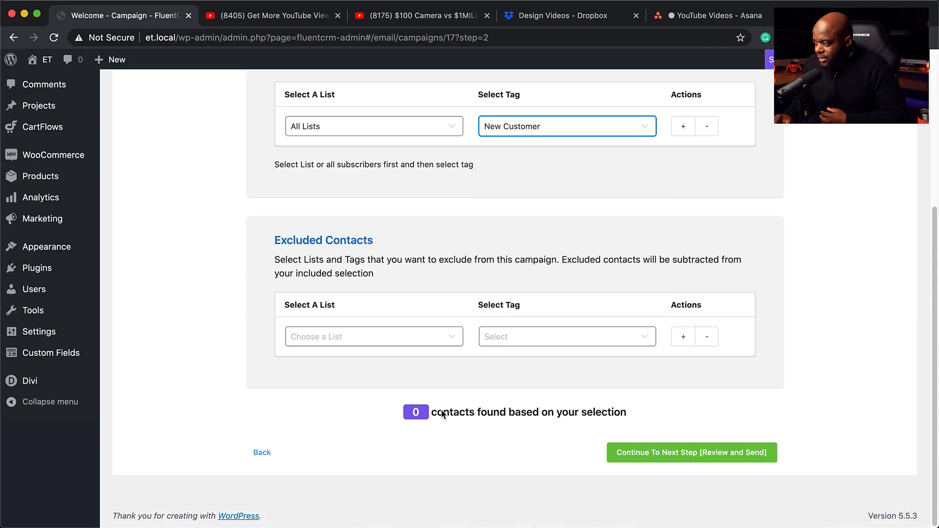
Set the included contacts' list to Customers and look over the available tags
scroll(533, 427, up, 2)
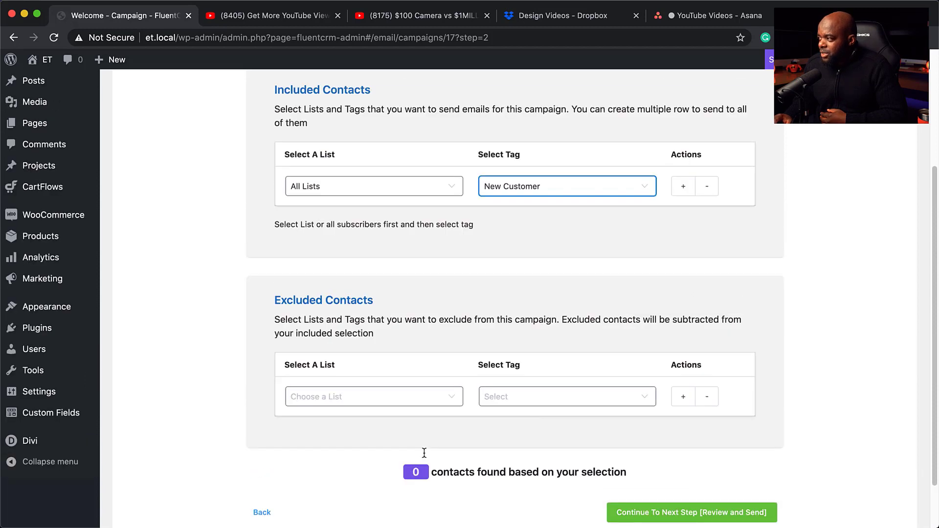
click(433, 188)
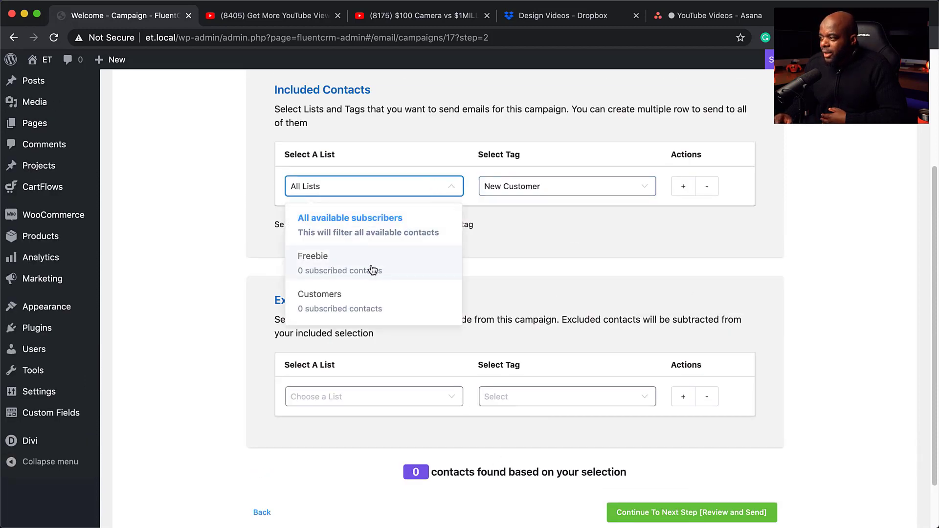
click(370, 309)
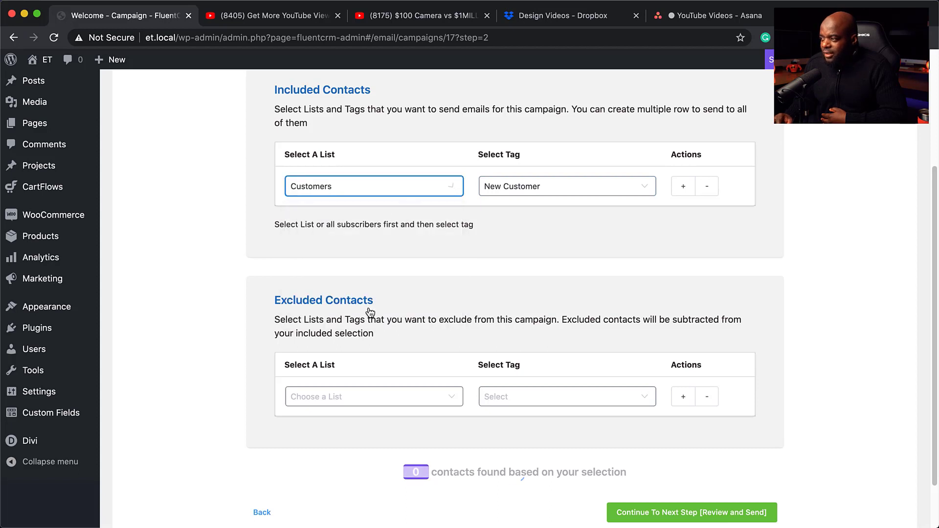
click(545, 187)
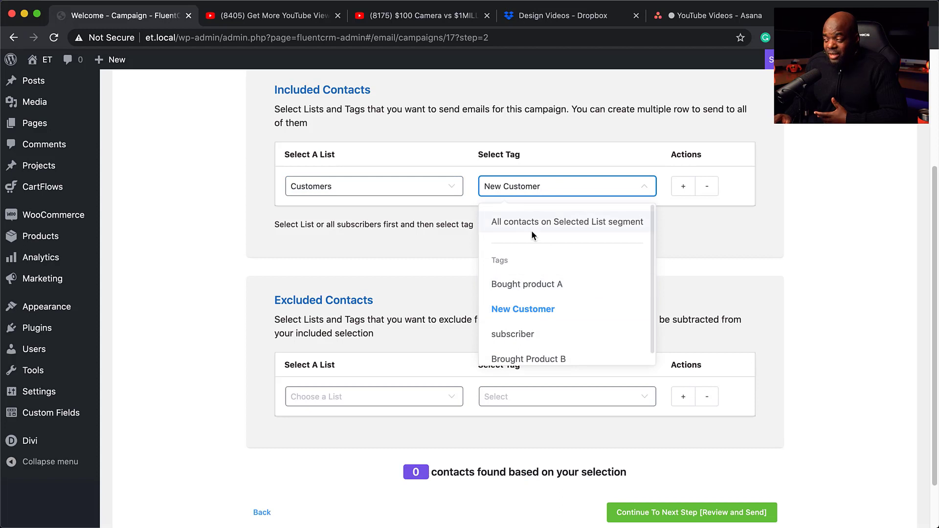
click(697, 236)
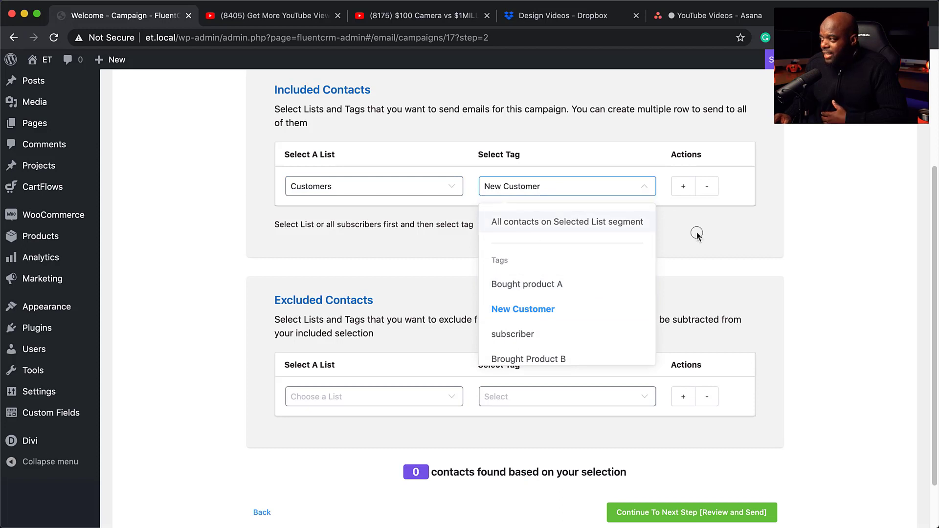
Set the included contacts' list to Freebie and try to continue to the Review and Send stage
click(388, 190)
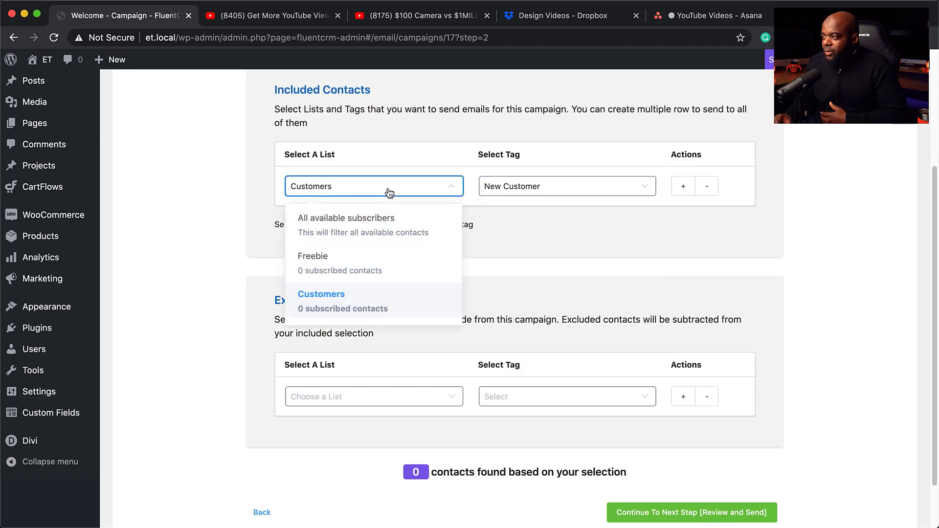
click(371, 270)
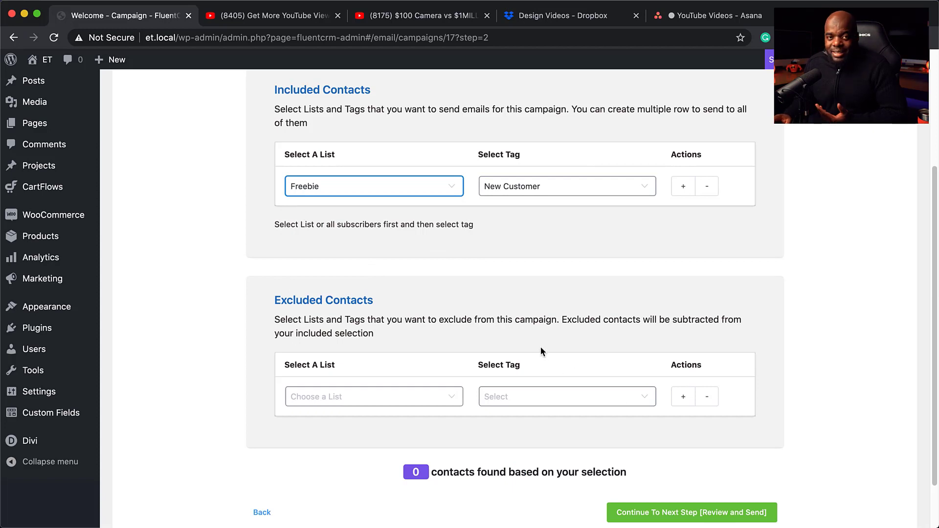
scroll(540, 350, up, 1)
scroll(541, 350, down, 1)
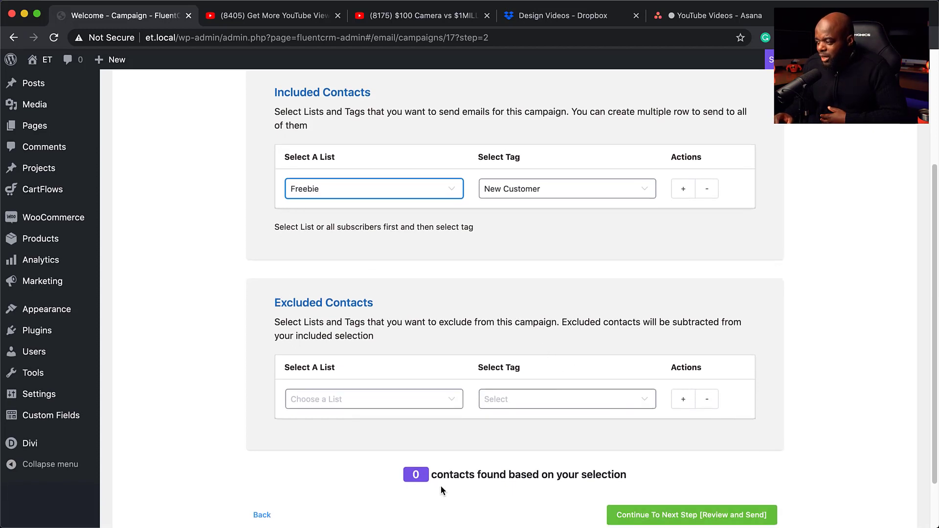
scroll(633, 481, down, 1)
click(632, 492)
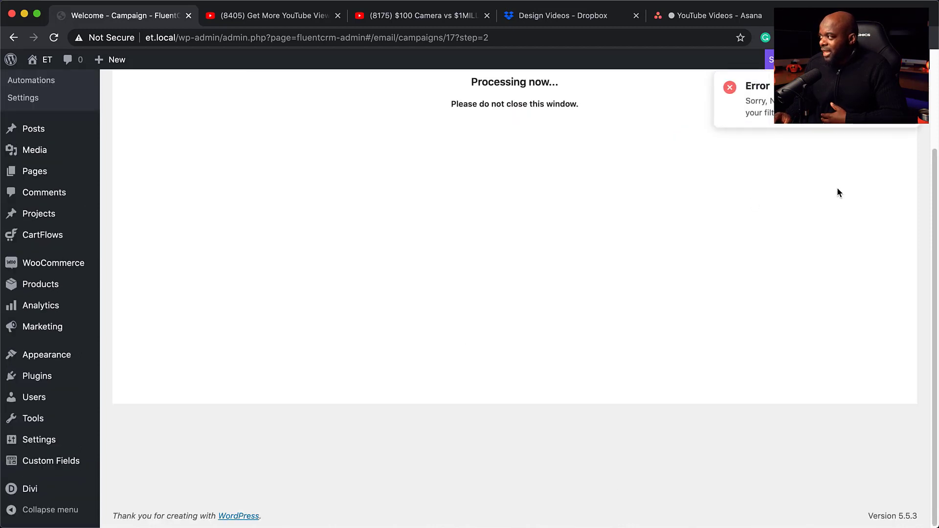
Open the email sequences and create a new sequence titled "Onboarding"
scroll(619, 193, up, 3)
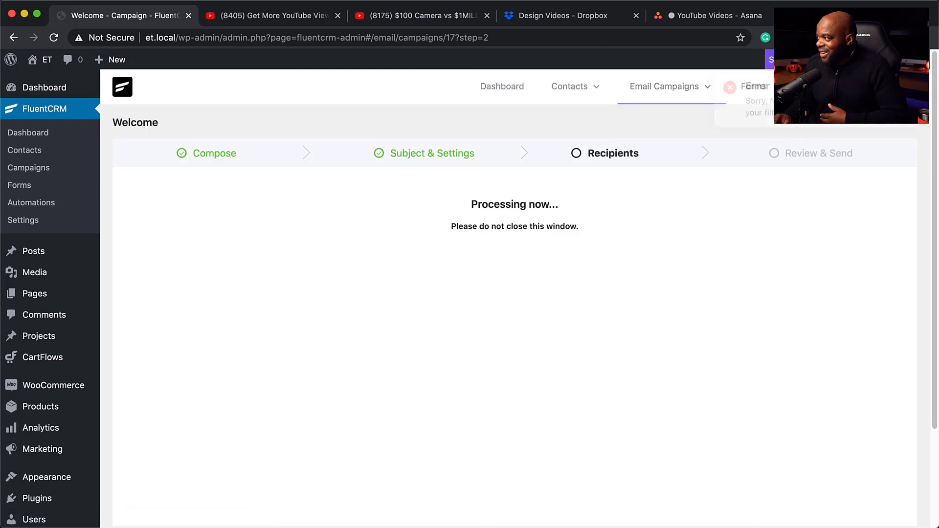
mouse_move(673, 93)
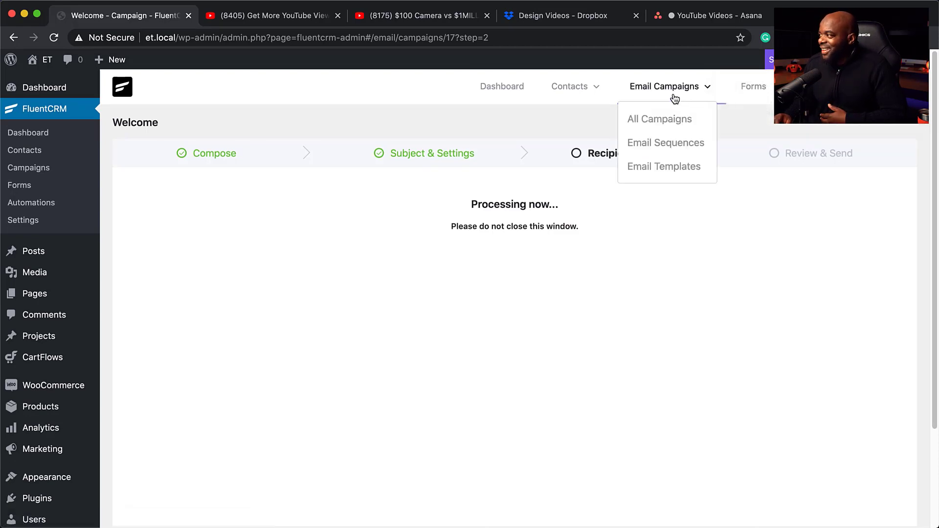
click(666, 144)
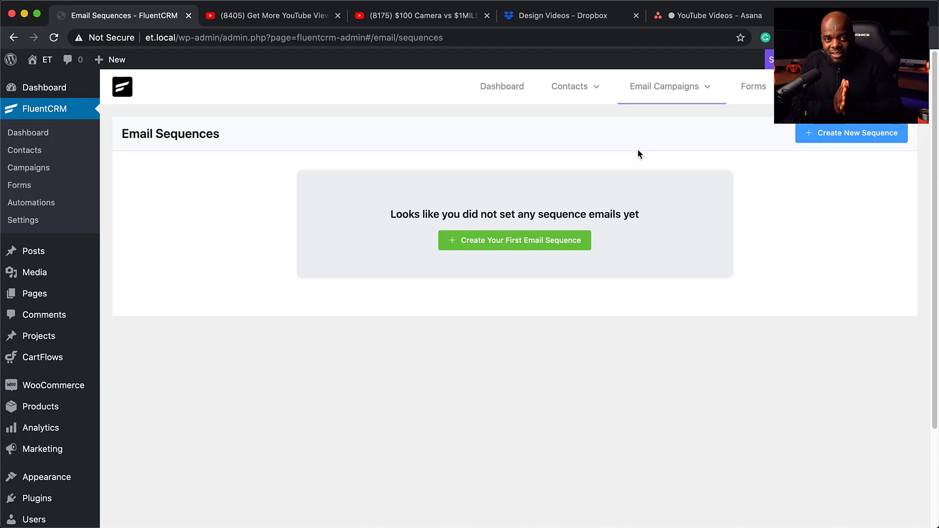
click(854, 136)
click(530, 139)
text(Onboarding)
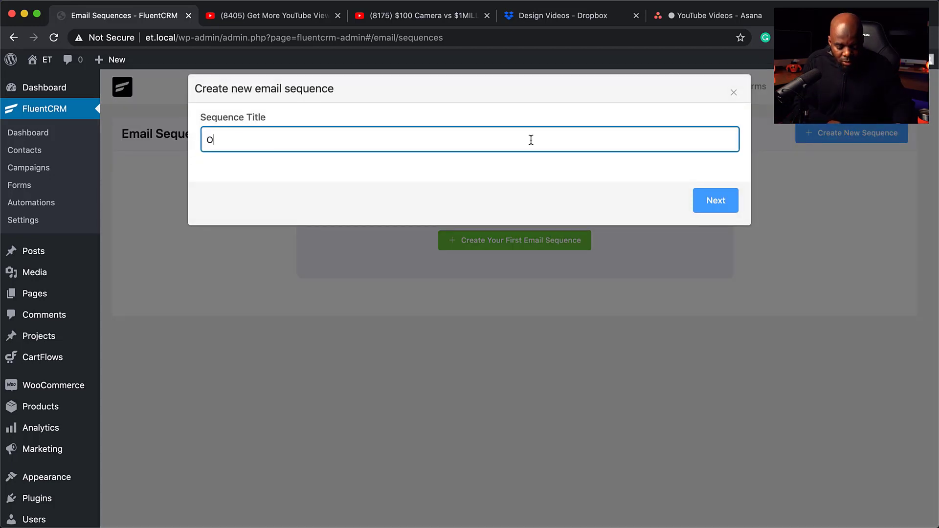
click(732, 204)
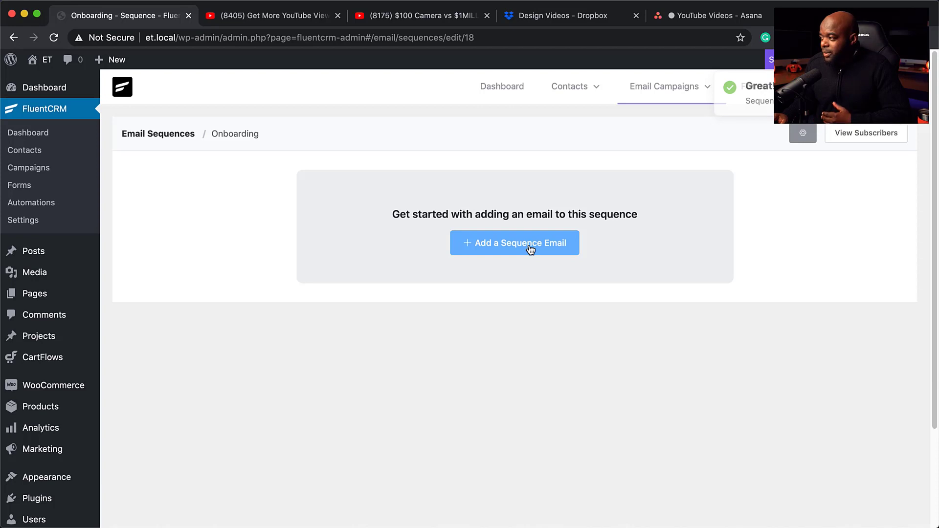
Add a sequence email with the subject "Email 1" and a delay of 1 day
click(531, 249)
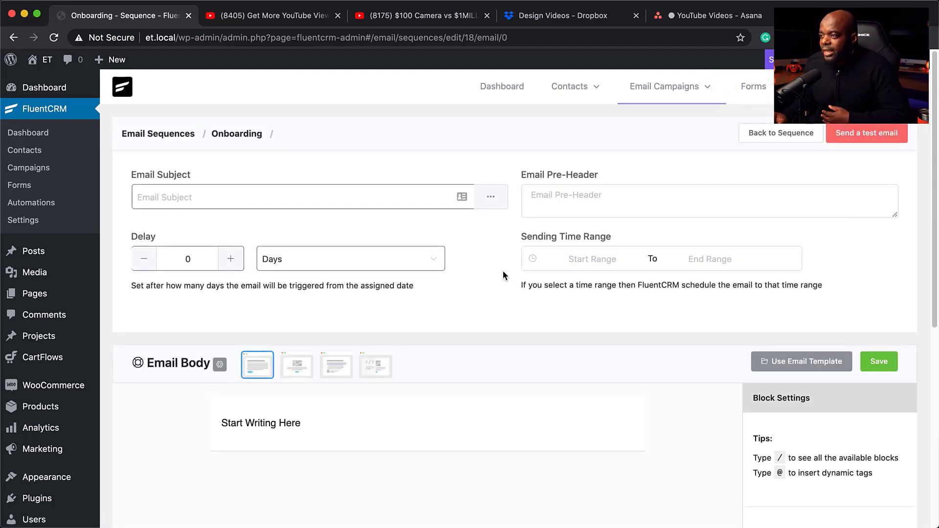
click(190, 191)
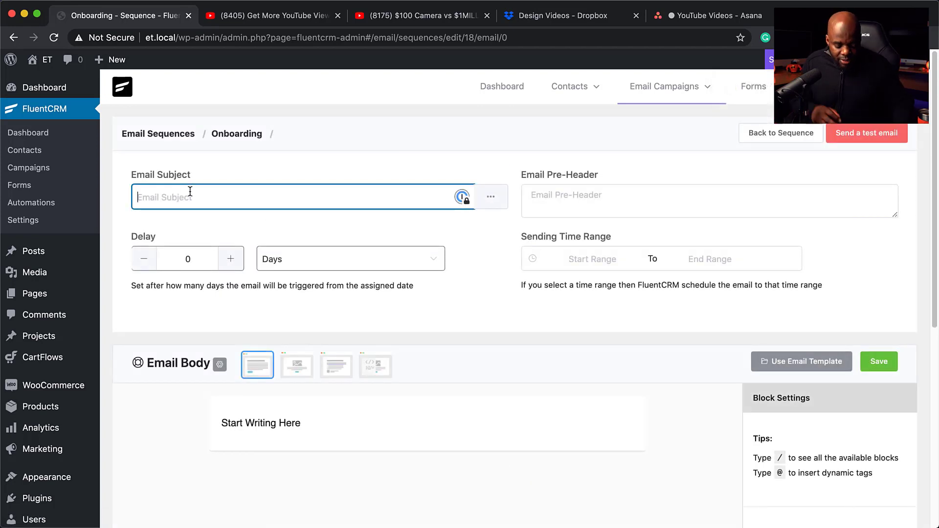
text(Email 1)
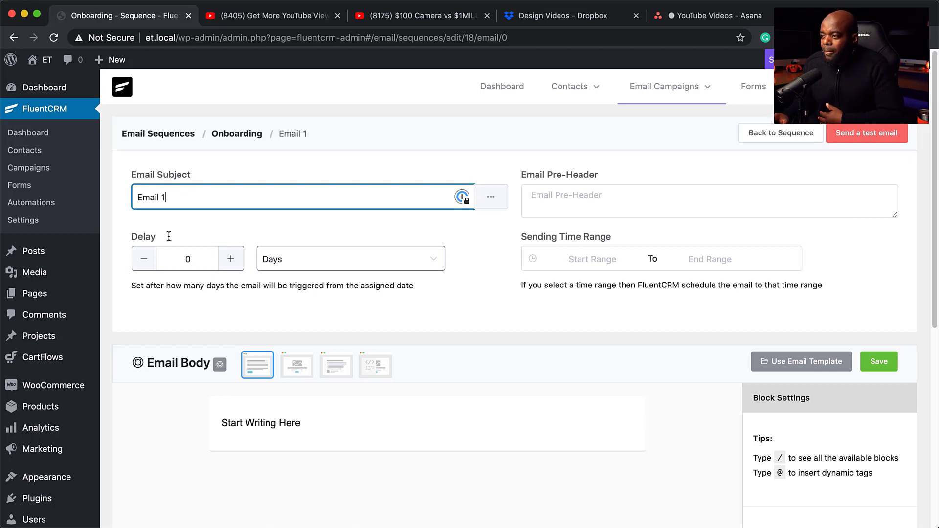
click(231, 260)
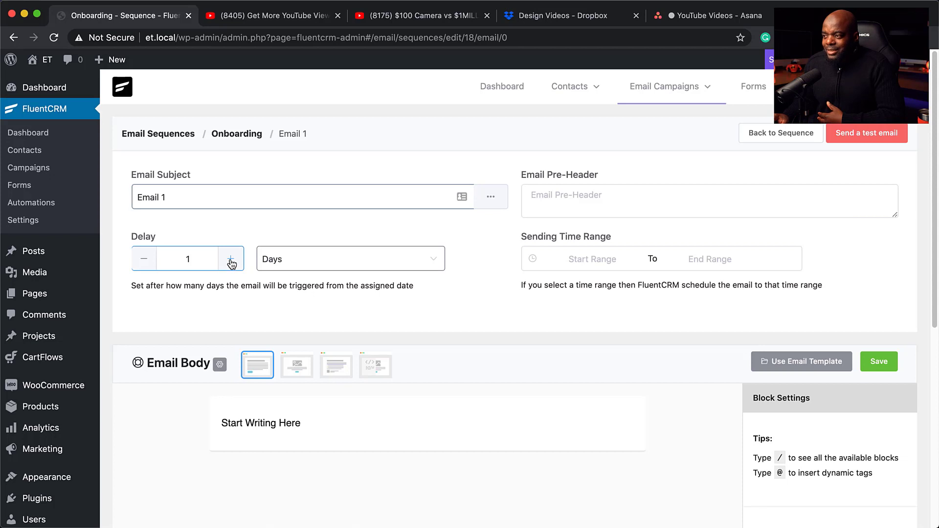
click(364, 269)
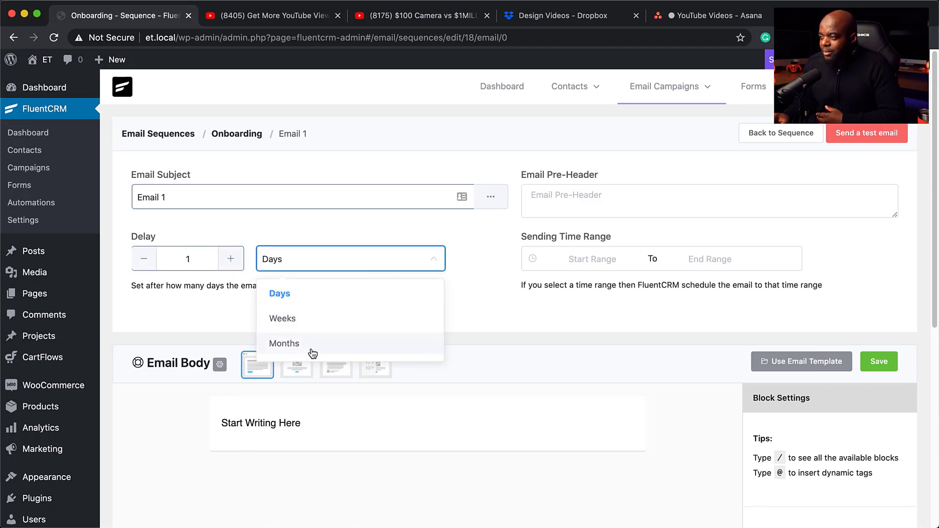
click(155, 271)
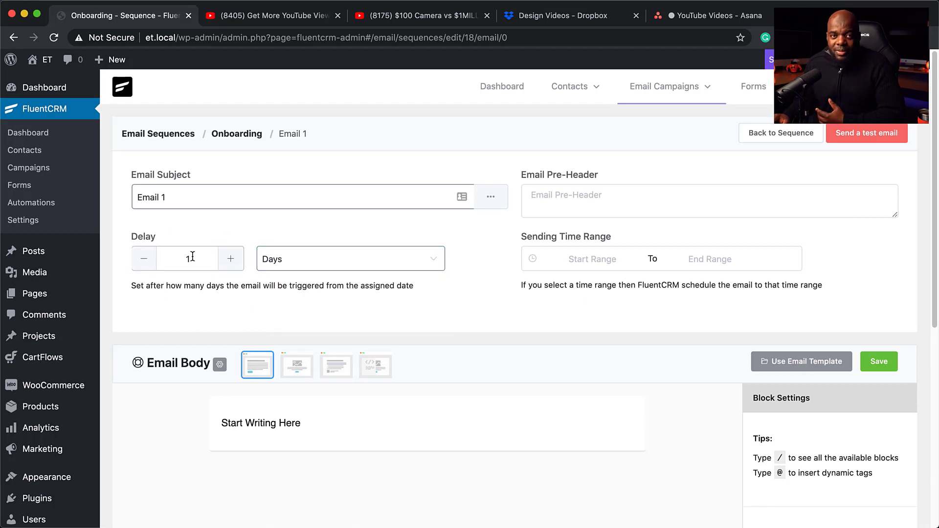
Replace the placeholder body with "Hi" plus the contact's first-name tag and a second paragraph "First email!", and copy both paragraphs
click(258, 423)
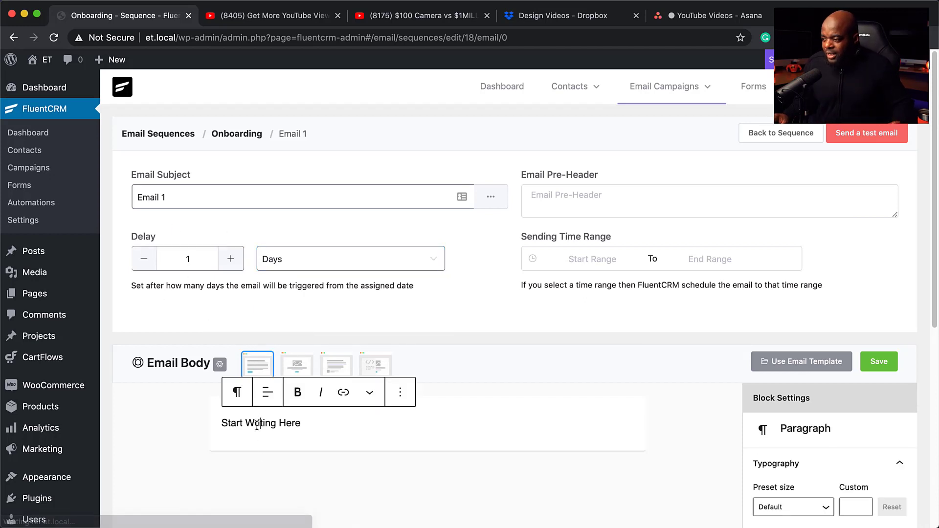
triple_click(315, 422)
text(@)
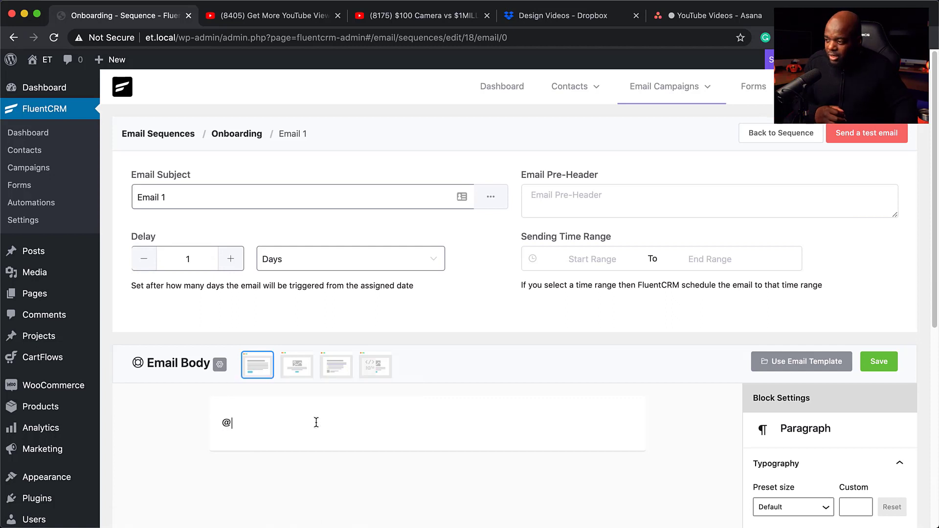
key(BackSpace)
text(Hi @)
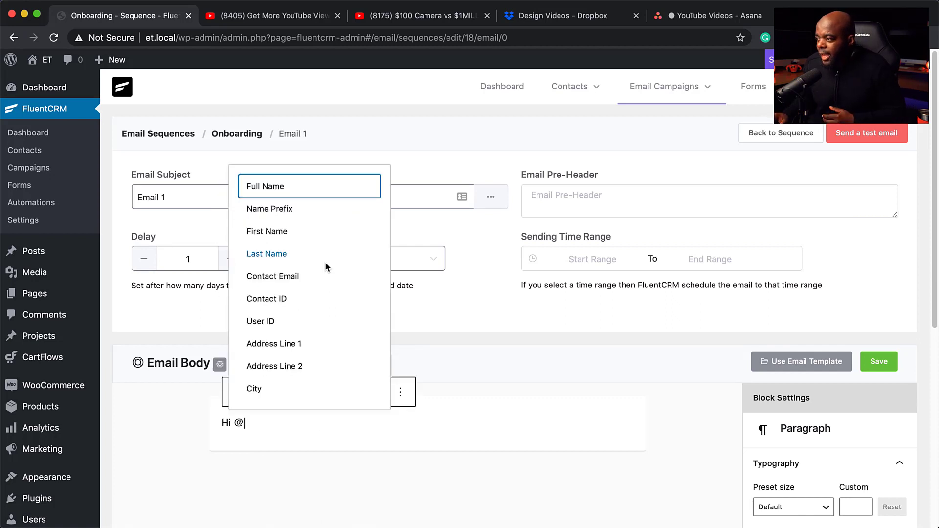
click(297, 233)
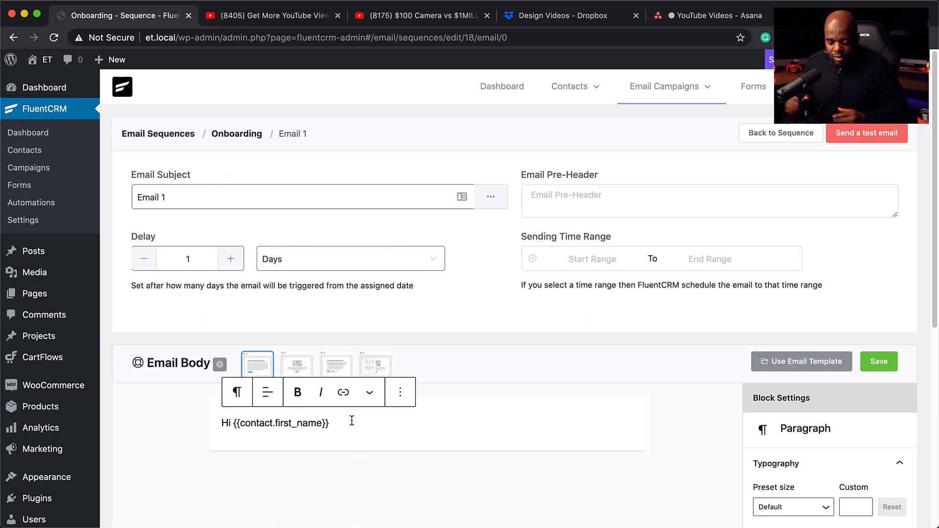
key(Return)
text(First email!)
drag(280, 450, 209, 415)
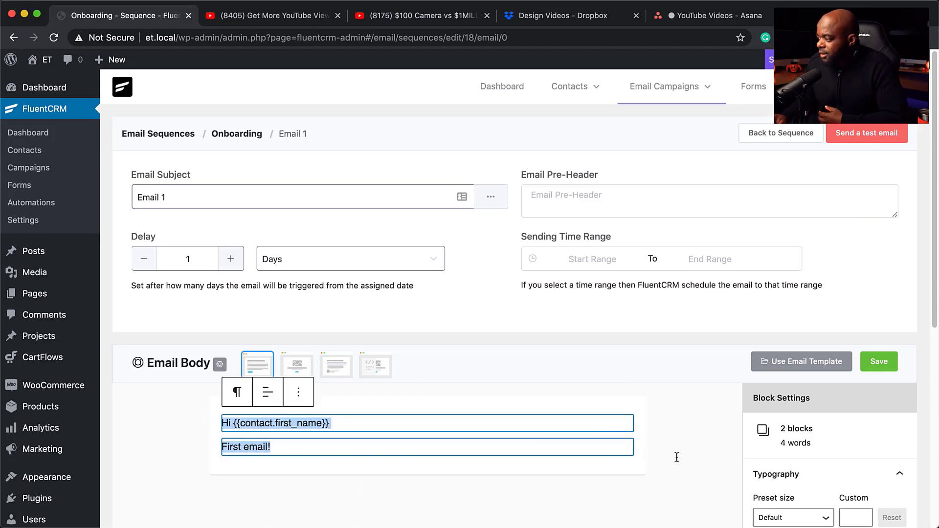
click(635, 457)
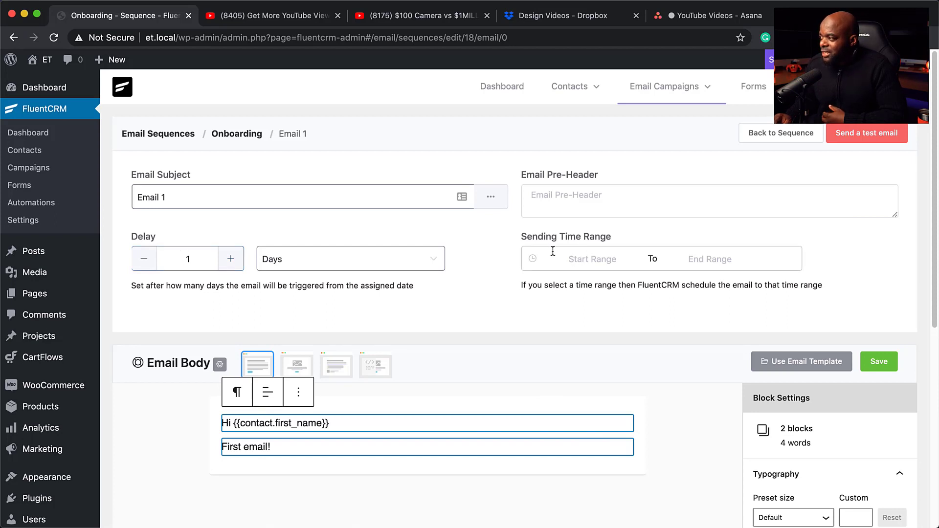
Set the email's sending time range to 14:53 to 15:53, save it and return to the Onboarding sequence
click(585, 257)
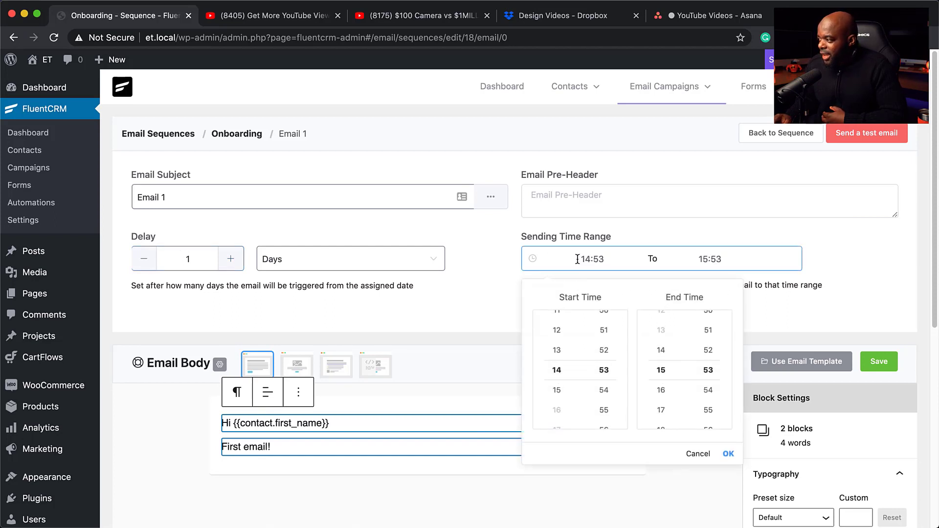
click(491, 309)
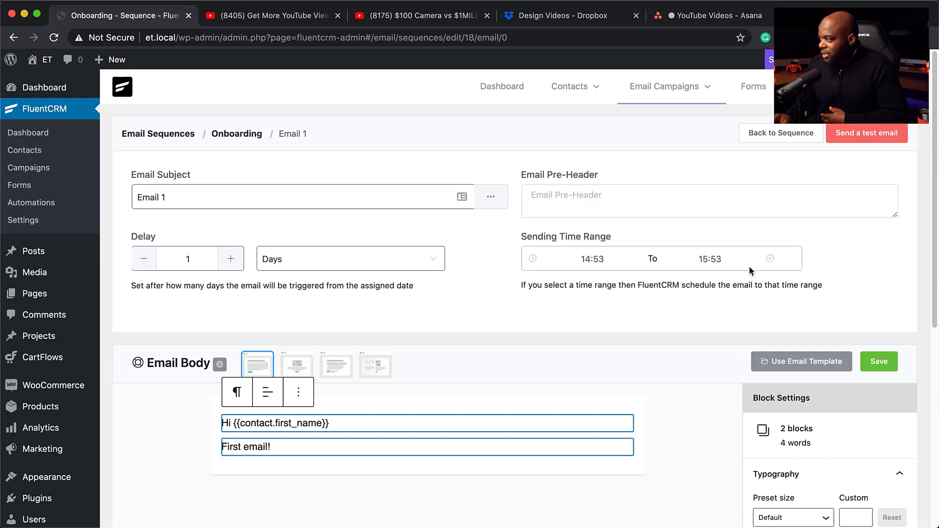
scroll(763, 321, down, 5)
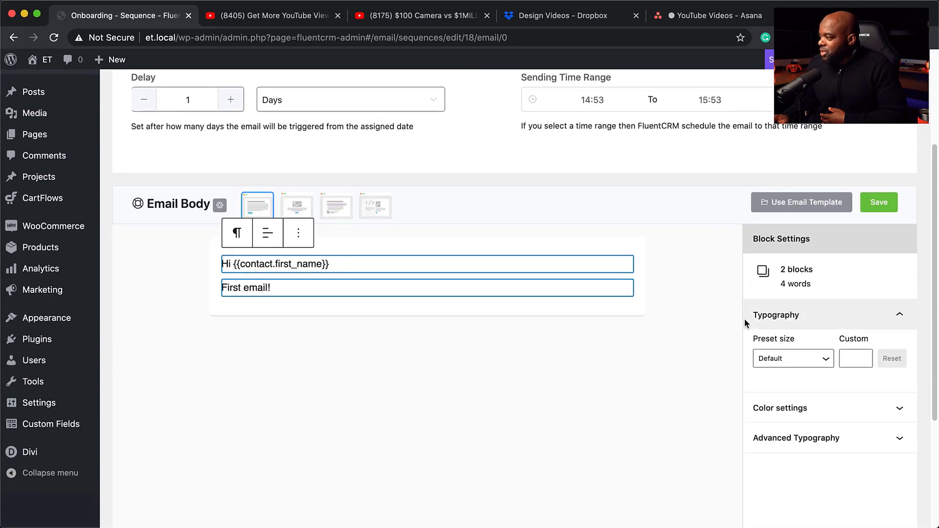
scroll(745, 323, down, 2)
scroll(721, 327, up, 6)
click(879, 361)
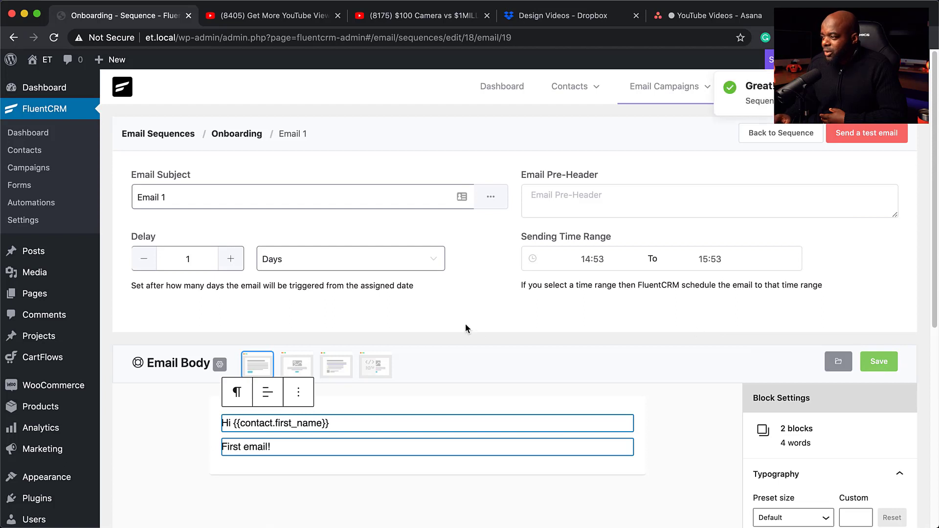
click(800, 133)
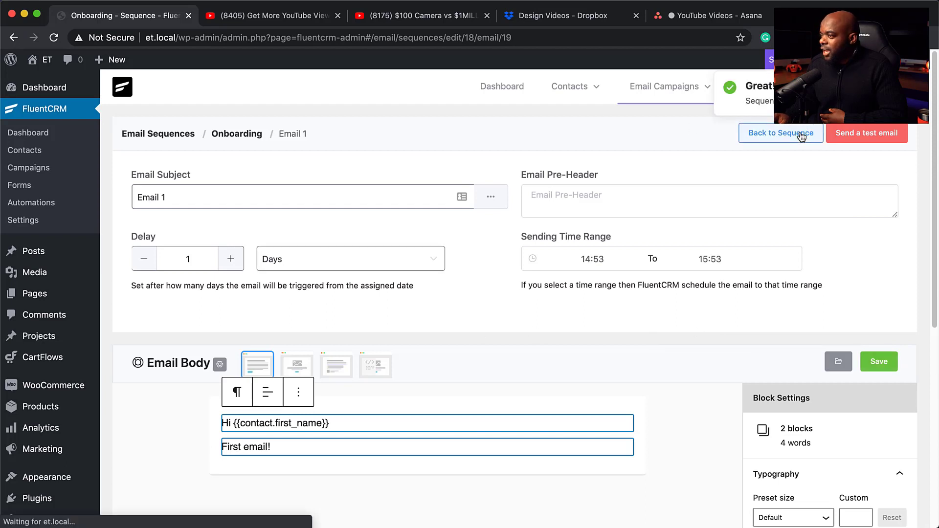
Add another sequence email with the subject "Email 2" and a delay of 2 days
mouse_move(151, 198)
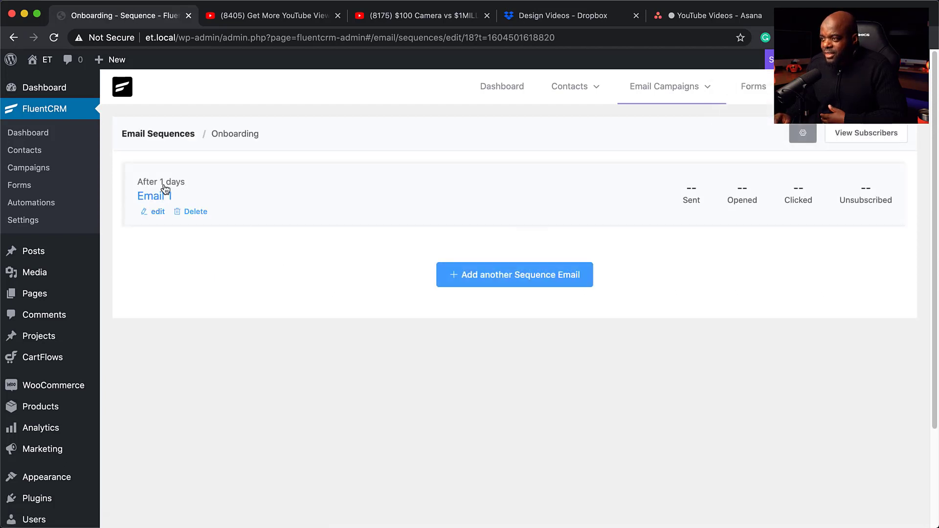
click(515, 276)
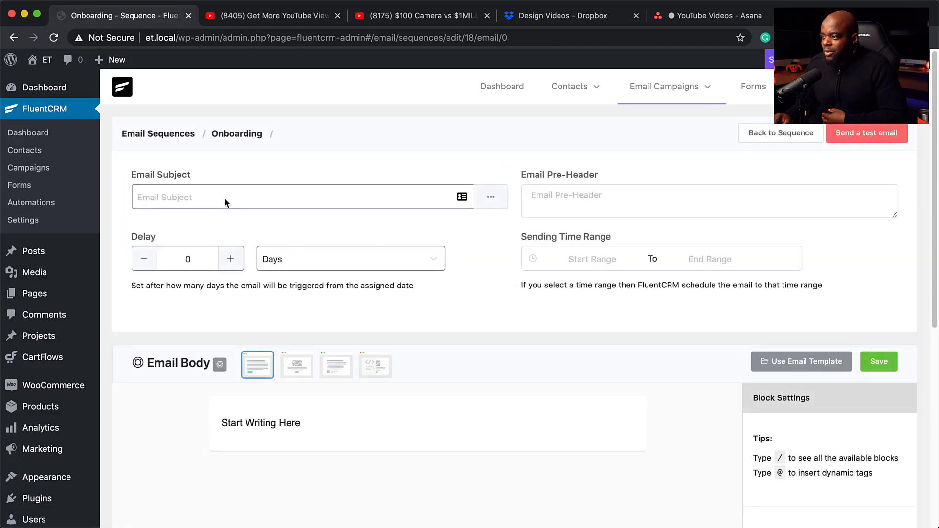
click(224, 198)
text(Ema)
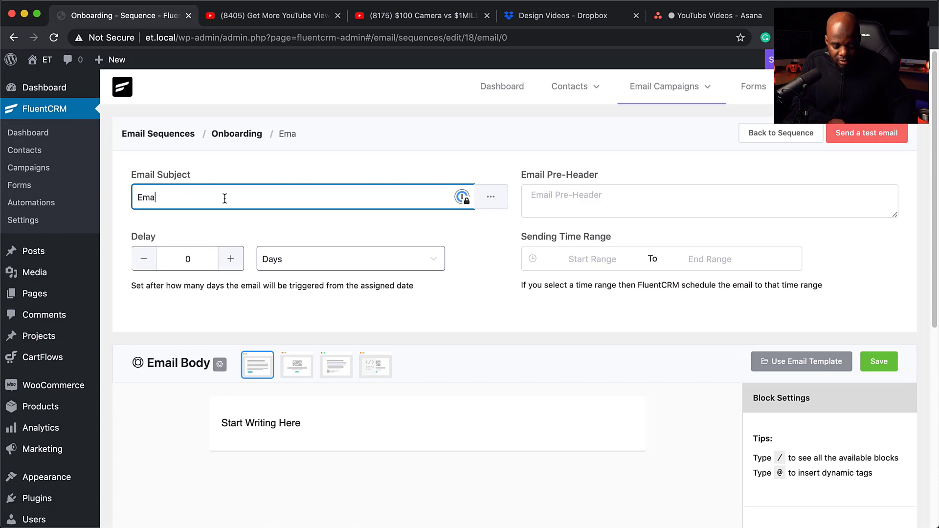
text(il 2)
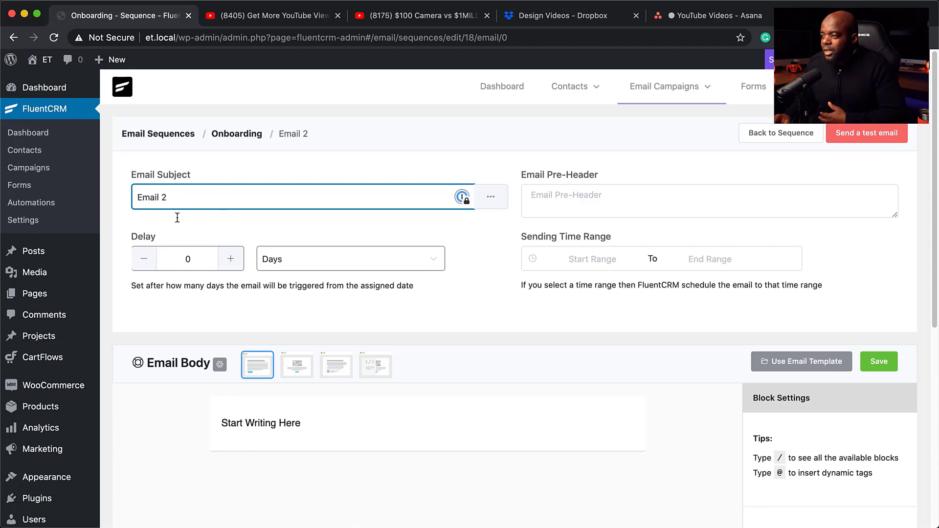
click(230, 260)
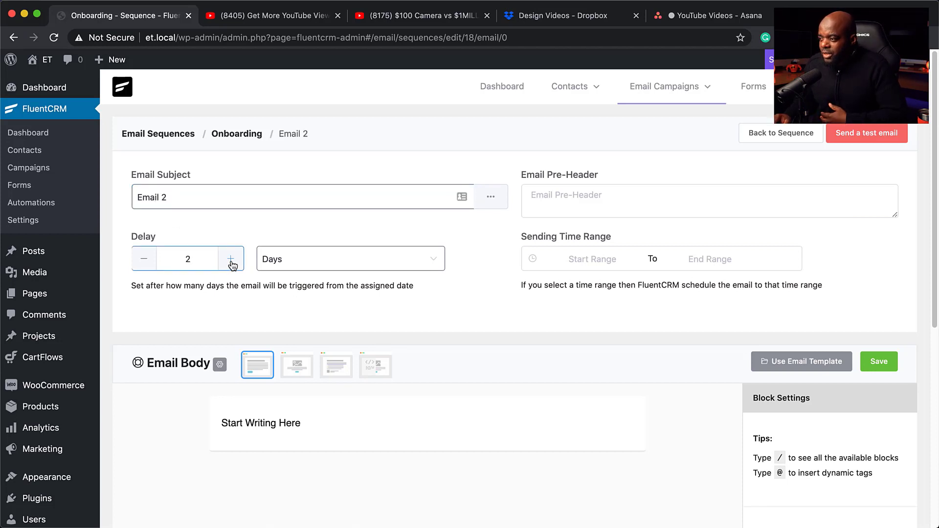
Replace the second email's placeholder body with the copied greeting and "First email!" text, save it and return to the sequence
click(276, 423)
triple_click(321, 421)
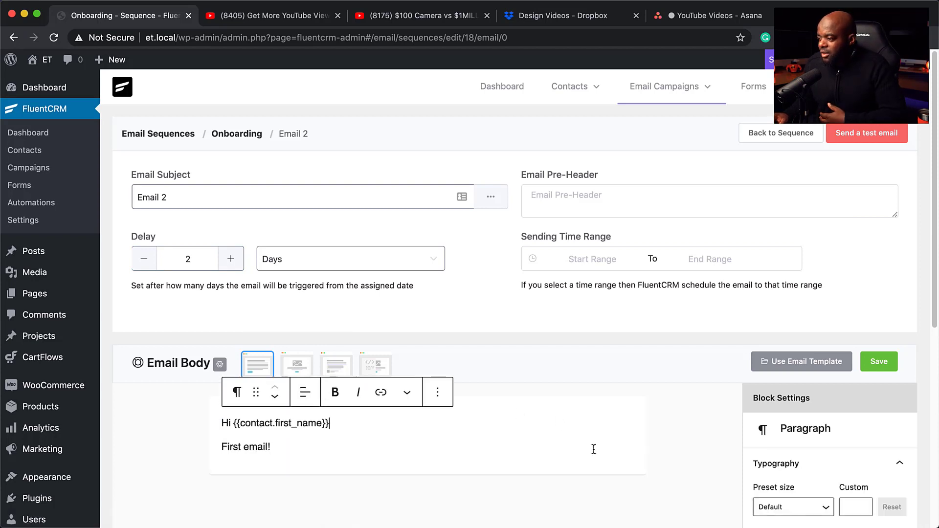
scroll(560, 426, down, 1)
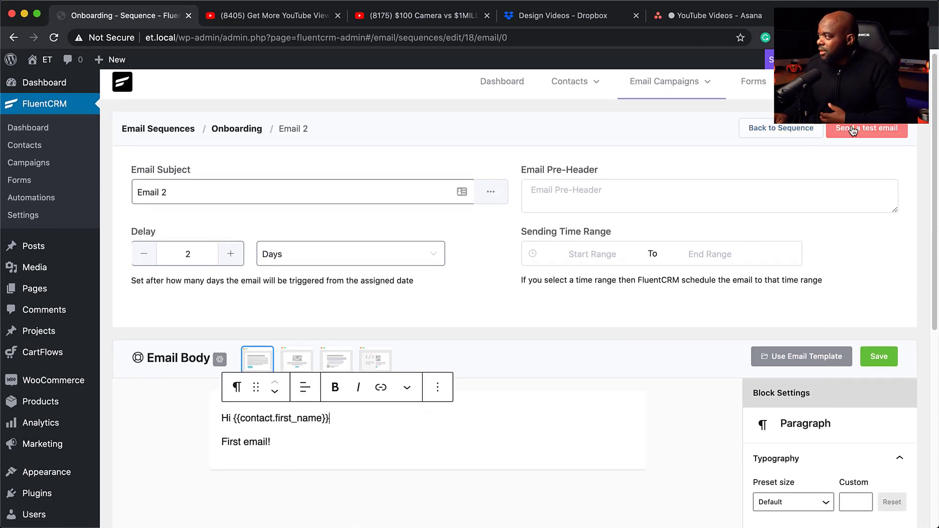
scroll(813, 338, down, 3)
click(878, 271)
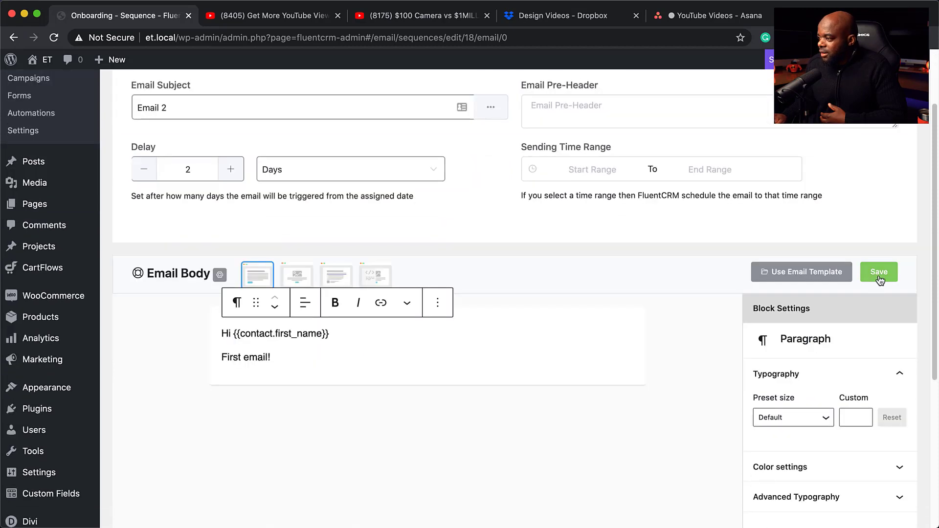
click(781, 133)
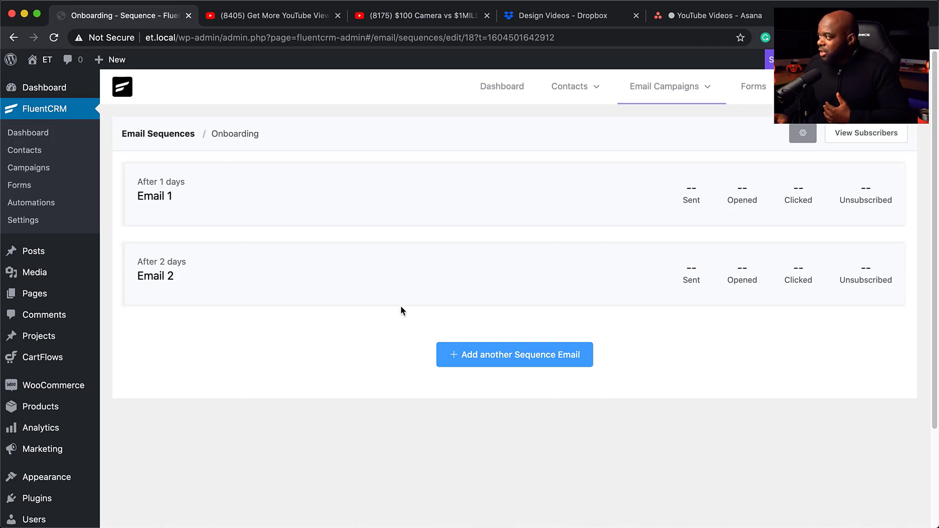
Look over the email templates and the blank new-template form, and open the Forms section
mouse_move(659, 93)
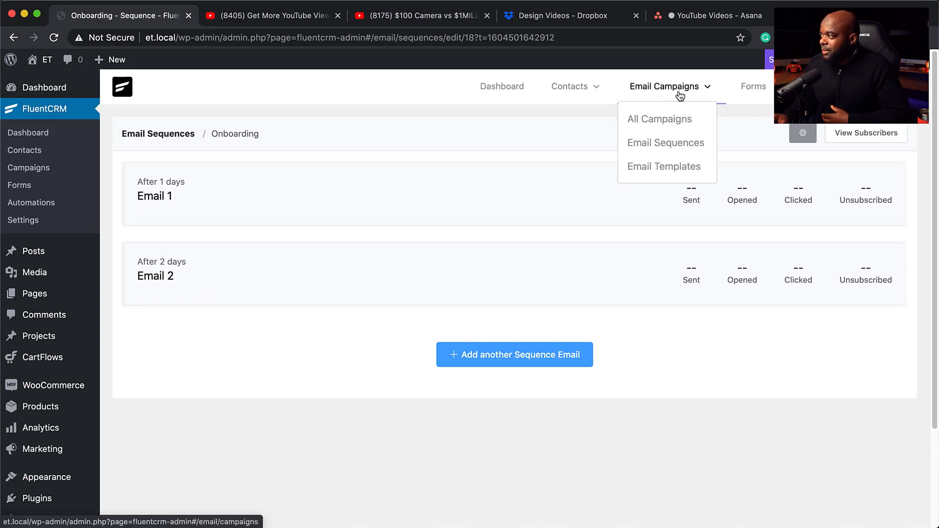
click(661, 169)
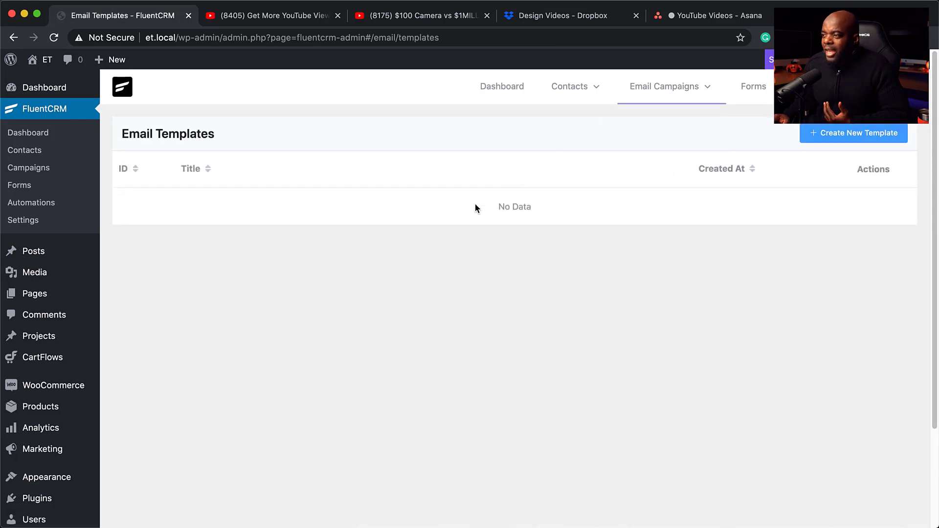
click(861, 139)
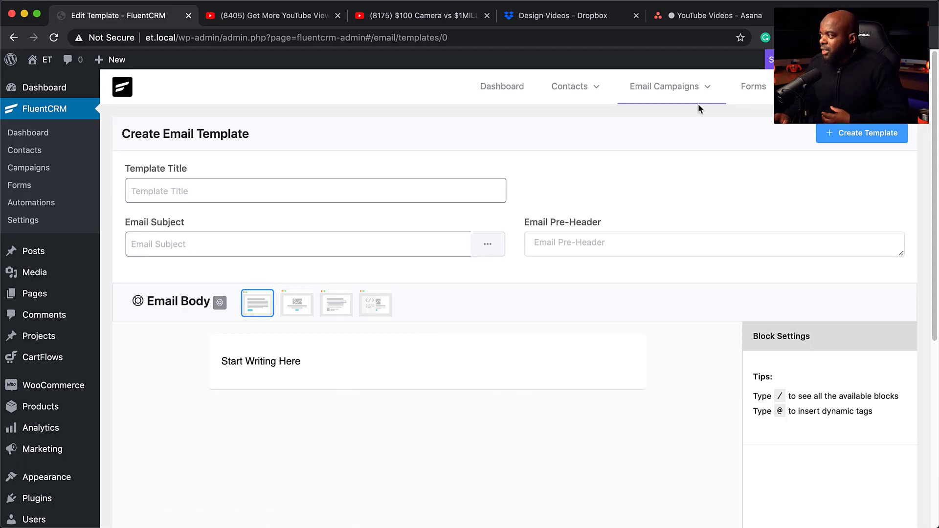
click(758, 92)
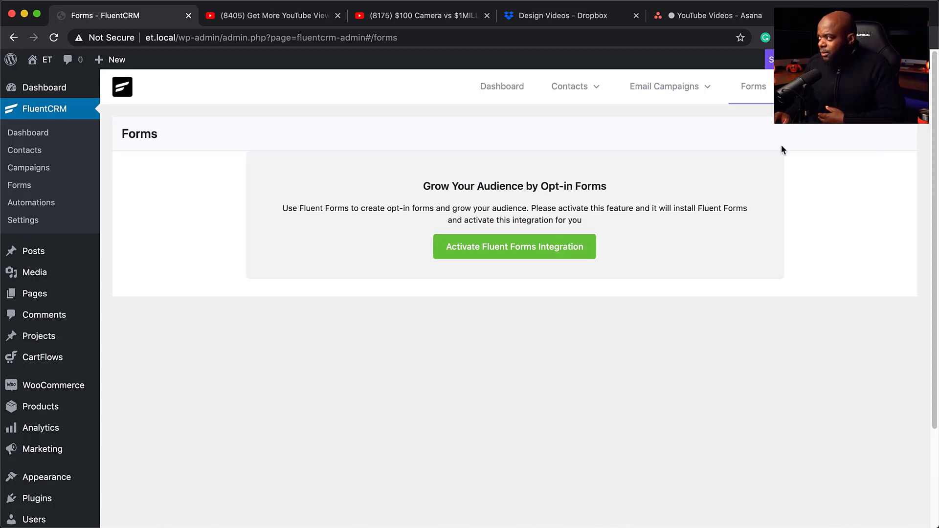
Create an automation funnel labelled "Test" with the WordPress trigger New User Sign Up, and save its default settings
click(821, 86)
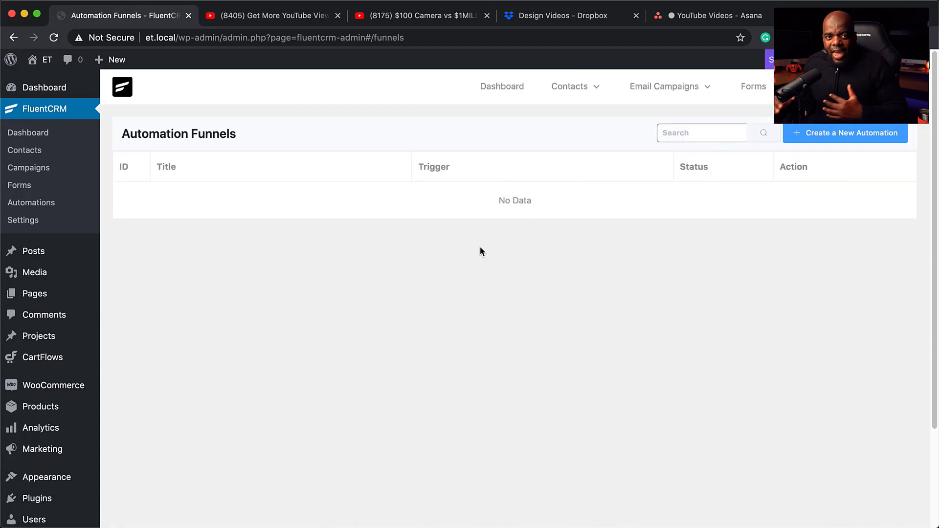
click(808, 141)
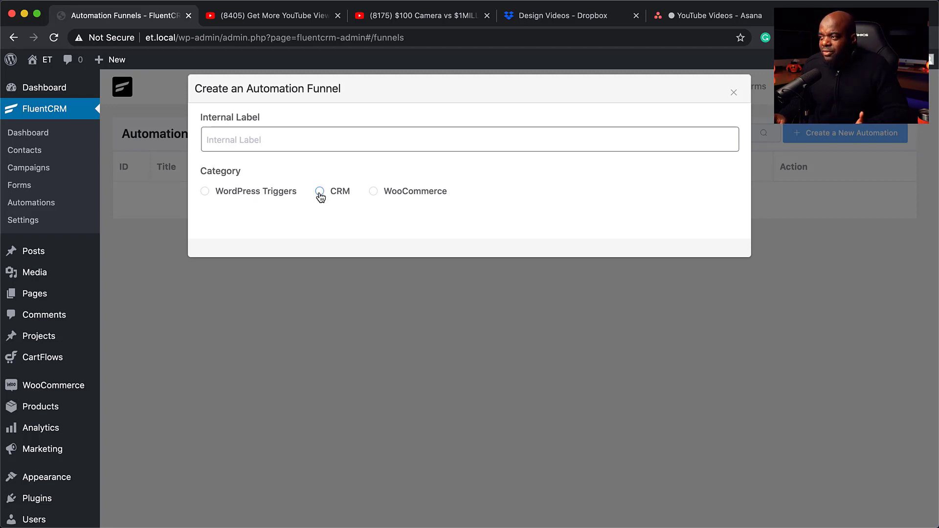
click(270, 137)
text(Test)
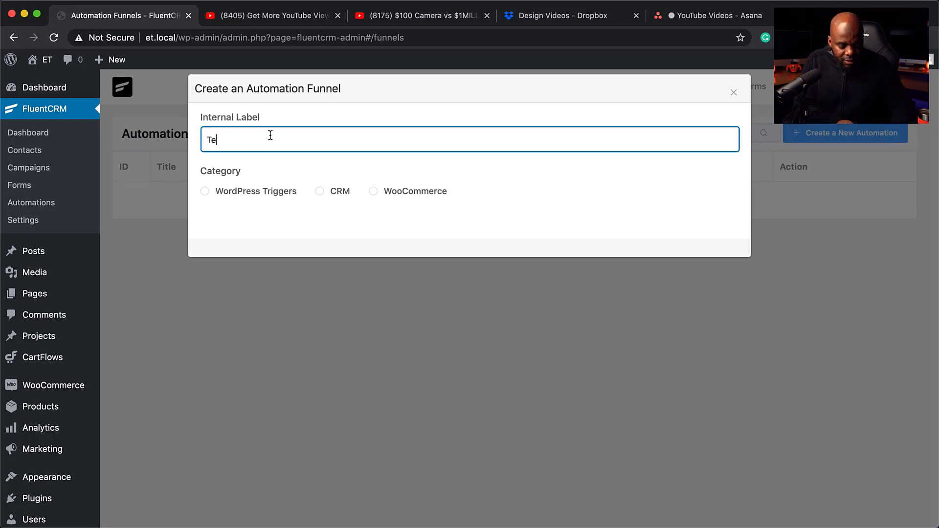
click(209, 191)
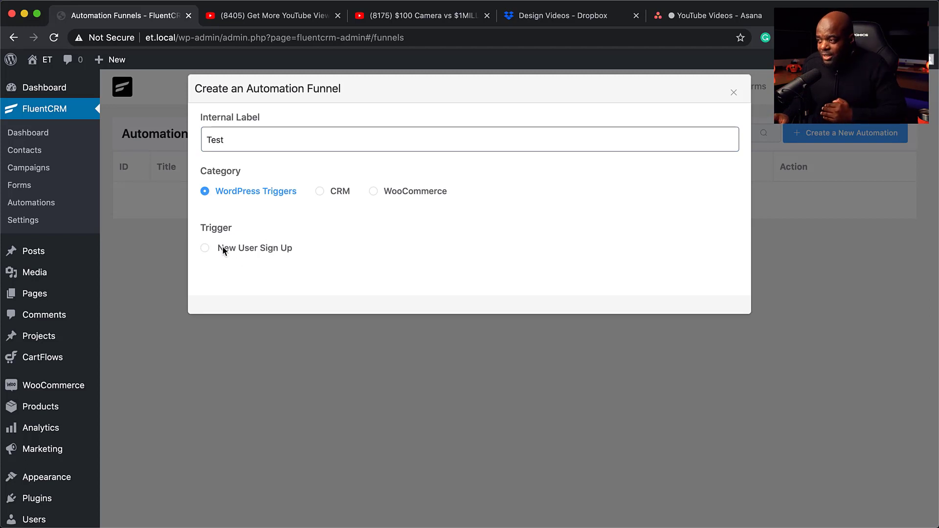
click(204, 250)
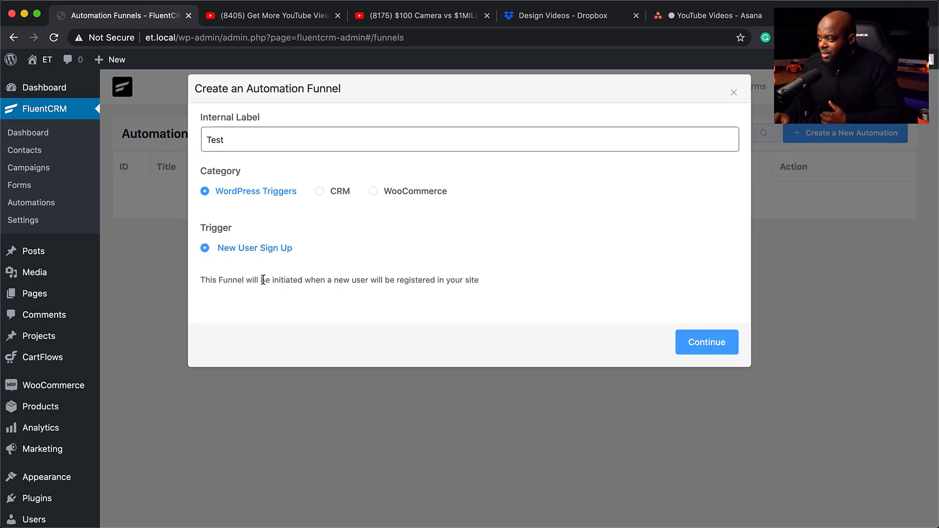
click(707, 342)
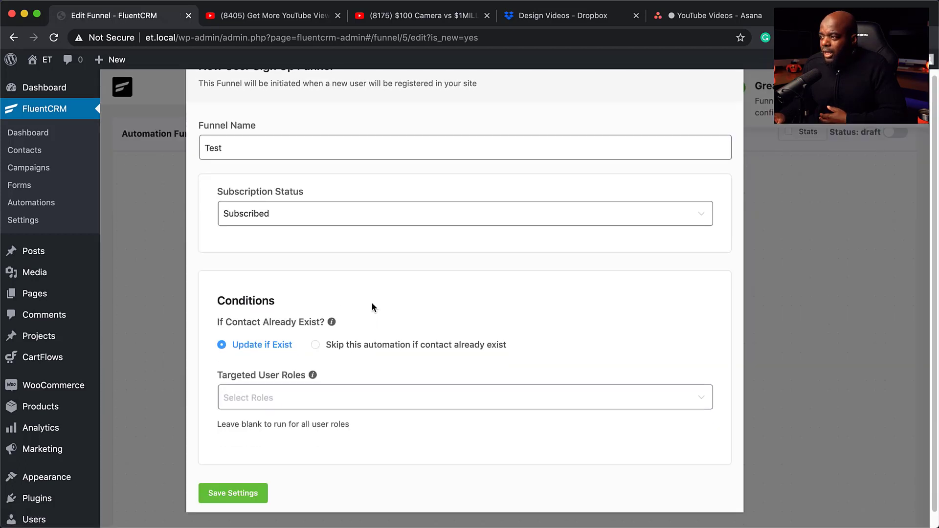
scroll(326, 209, down, 1)
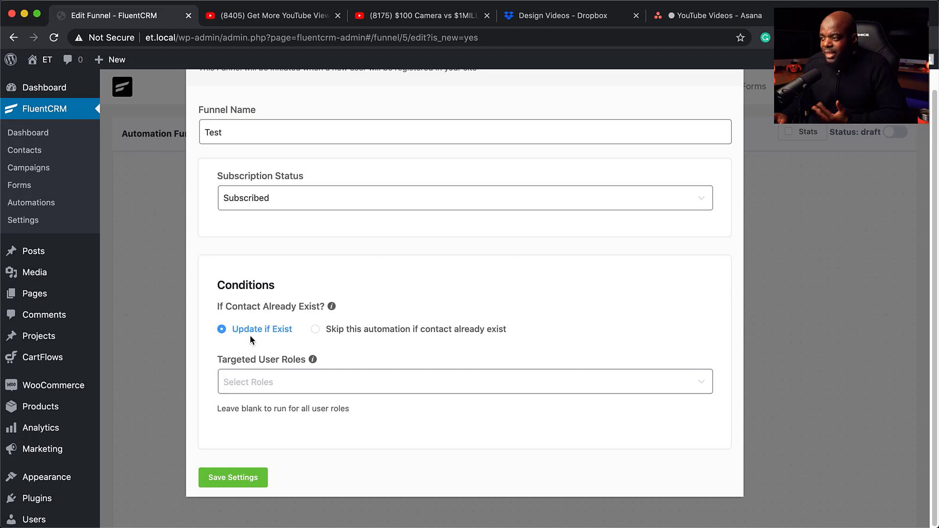
click(242, 481)
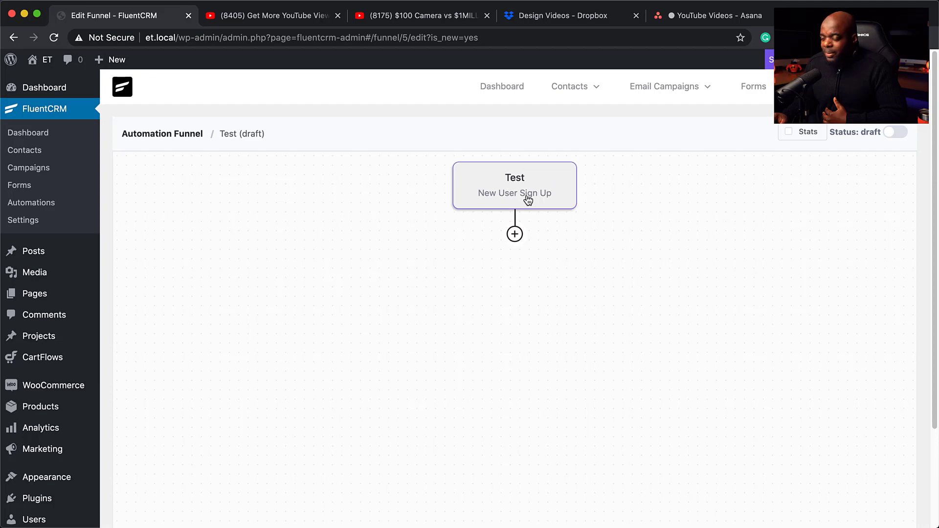
Add an Apply Tag action below the funnel's sign-up trigger that assigns the "subscriber" tag, and save it
click(515, 234)
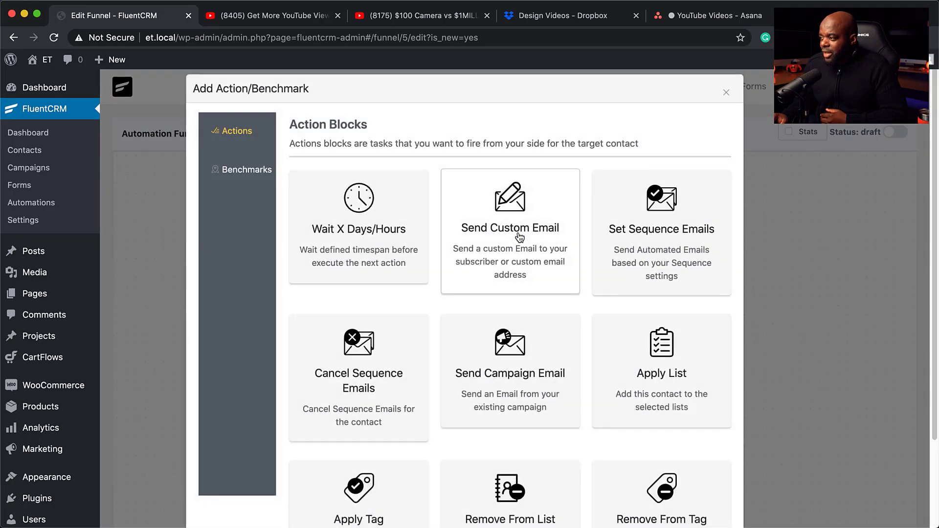
scroll(435, 386, down, 2)
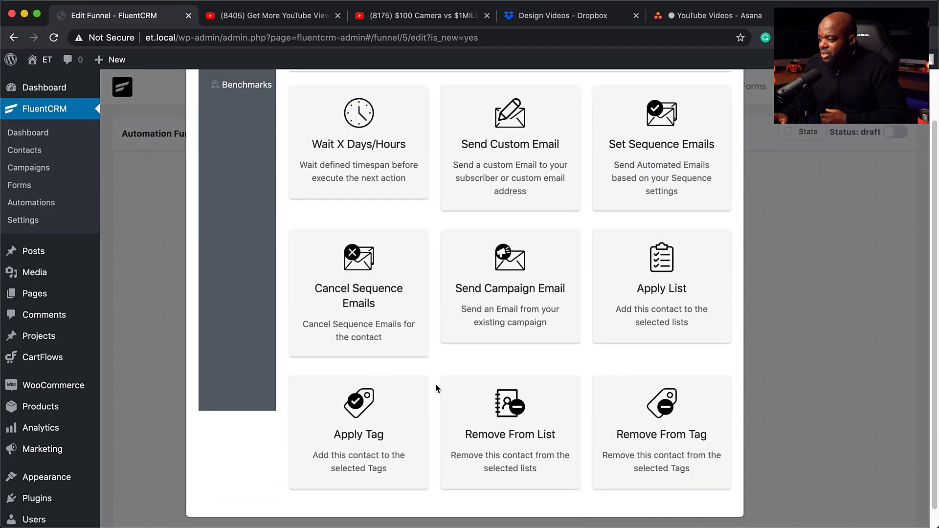
click(381, 419)
click(315, 238)
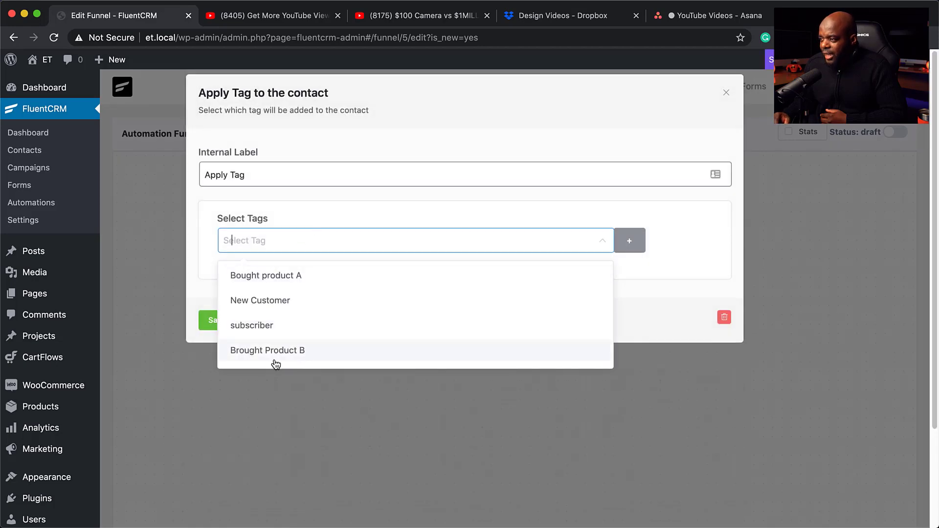
click(698, 266)
click(632, 243)
click(522, 240)
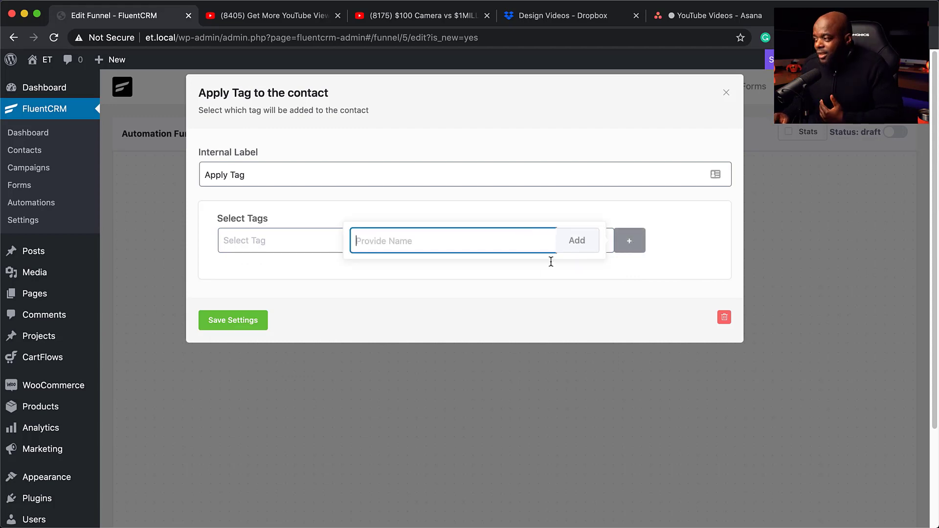
click(273, 246)
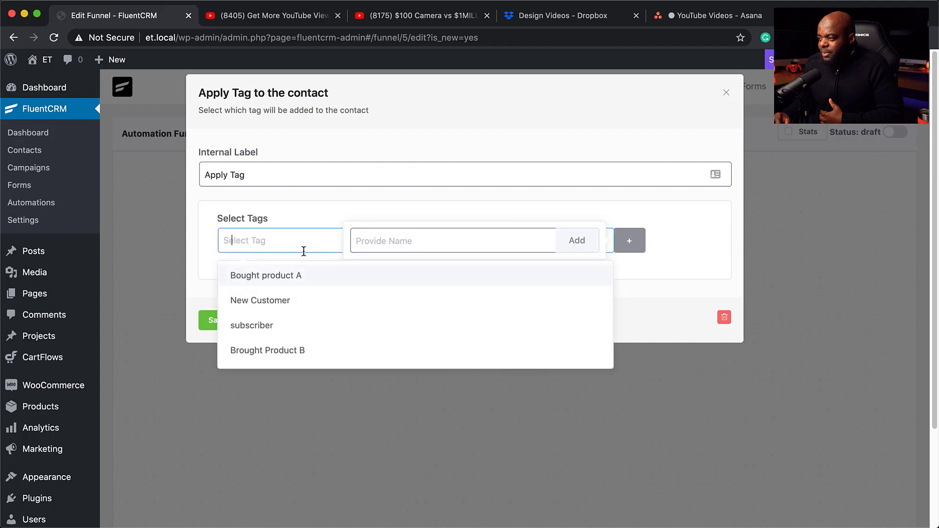
click(281, 328)
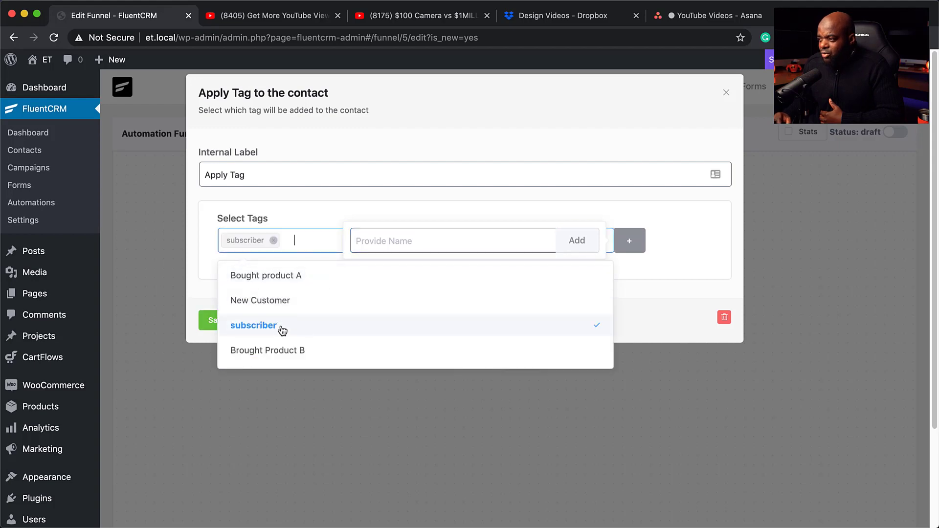
click(695, 299)
click(246, 321)
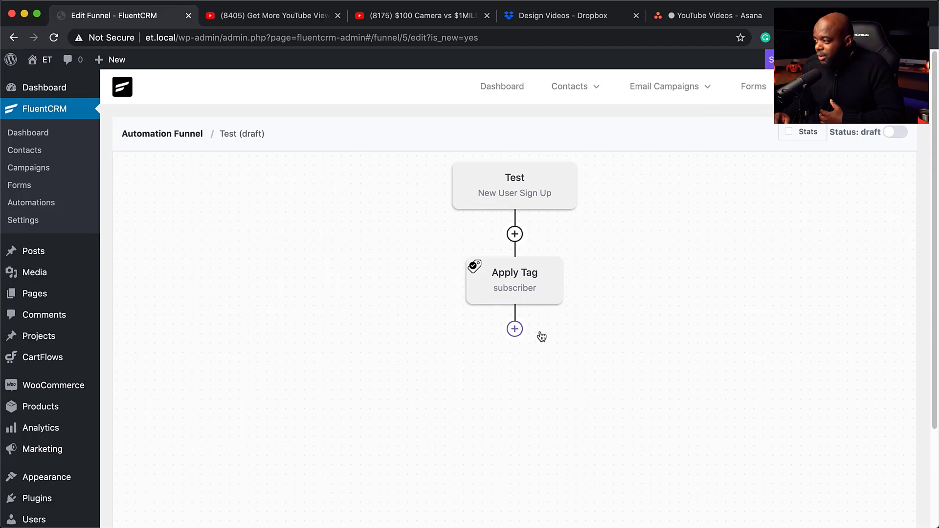
Add a Set Sequence Emails action after the Apply Tag block, choosing the Onboarding sequence, and save it
click(515, 329)
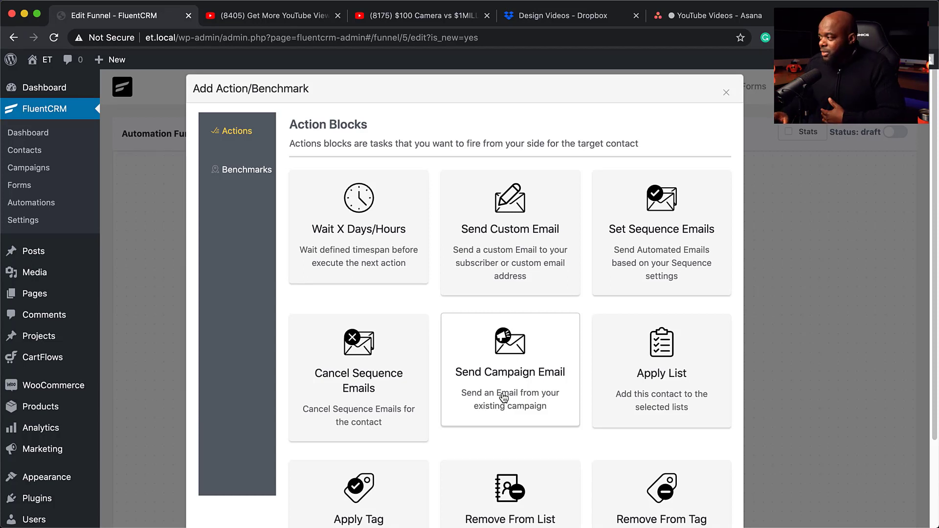
click(624, 198)
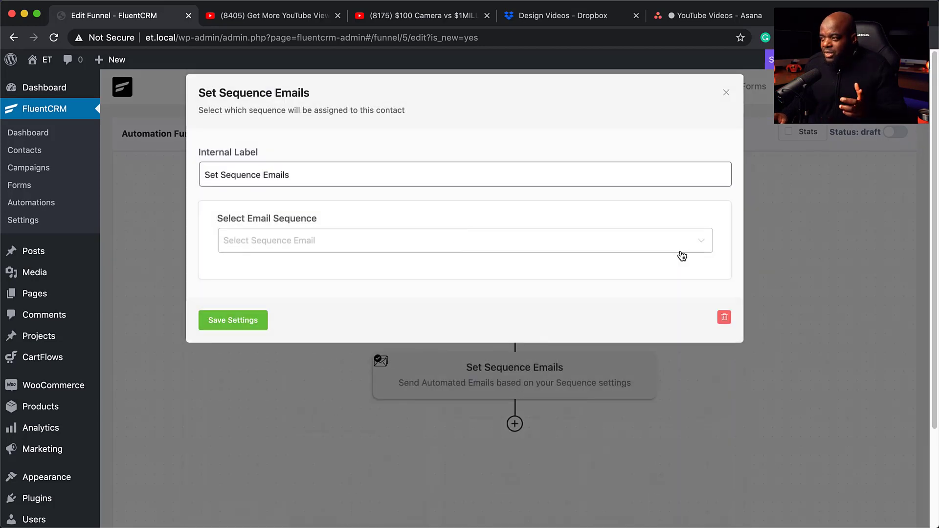
click(410, 241)
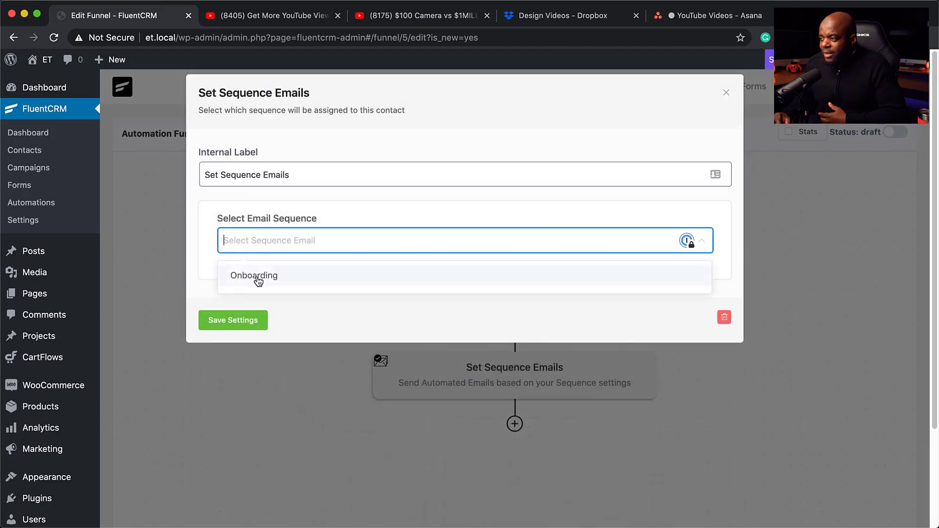
click(282, 276)
click(238, 327)
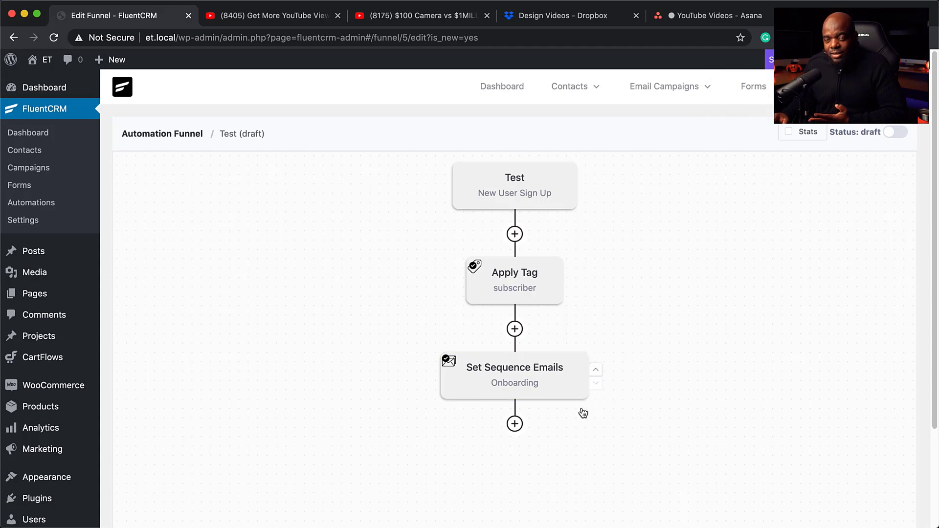
Add a Send Custom Email action after the sequence block with the subject "40% offer", leaving the placeholder body, and save it
click(515, 424)
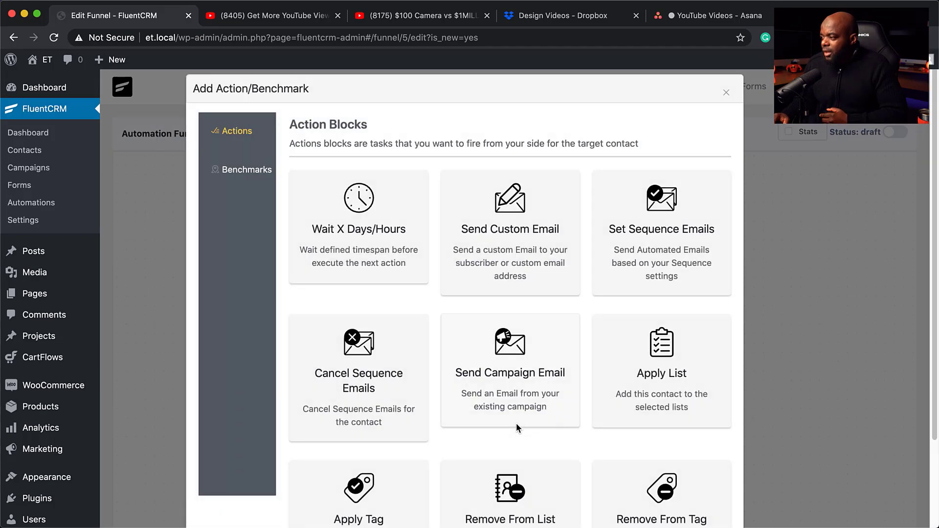
scroll(518, 428, down, 3)
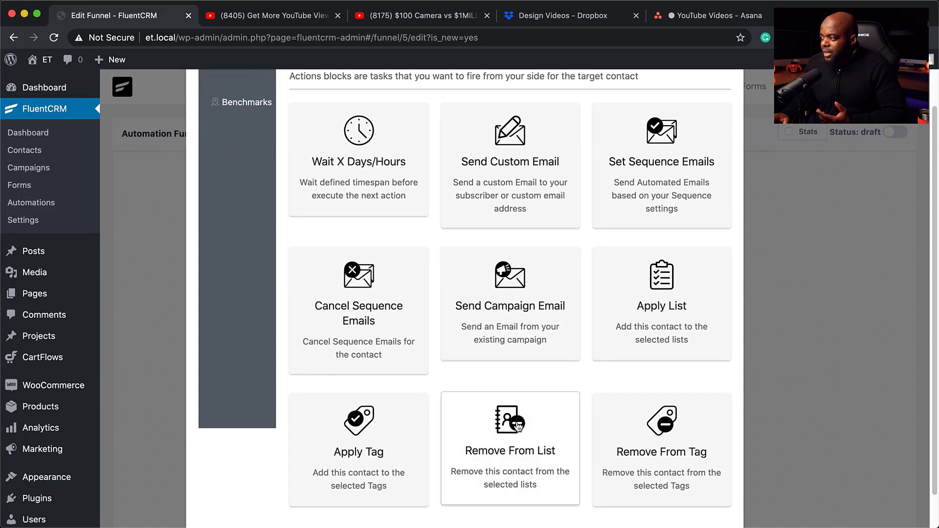
scroll(521, 422, up, 1)
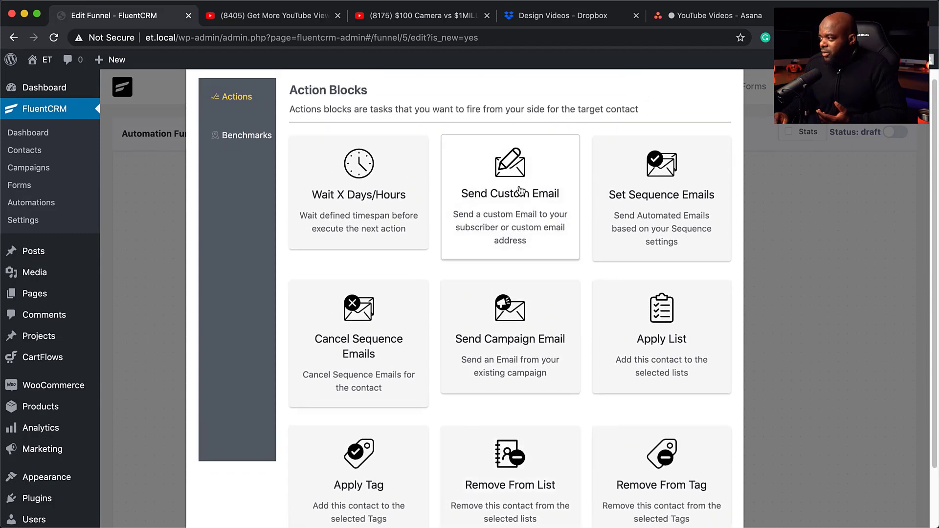
click(515, 202)
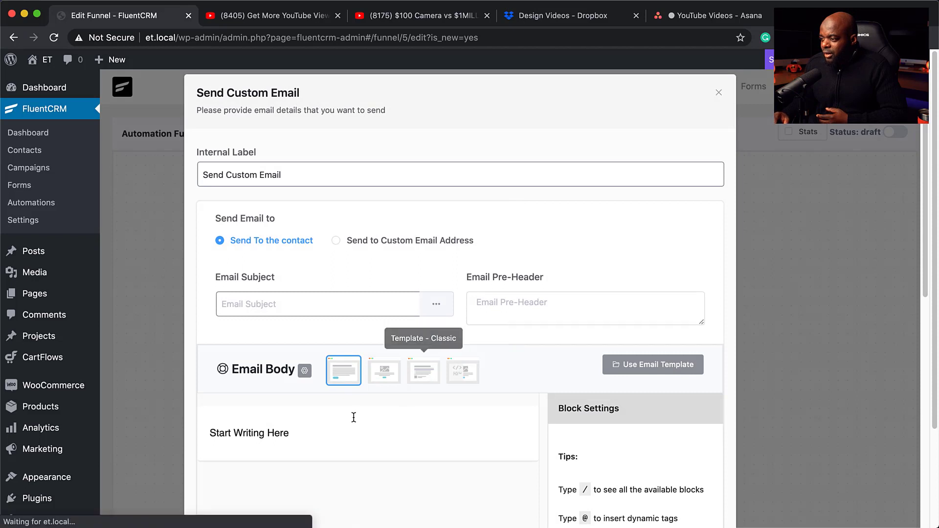
click(275, 305)
text(40%)
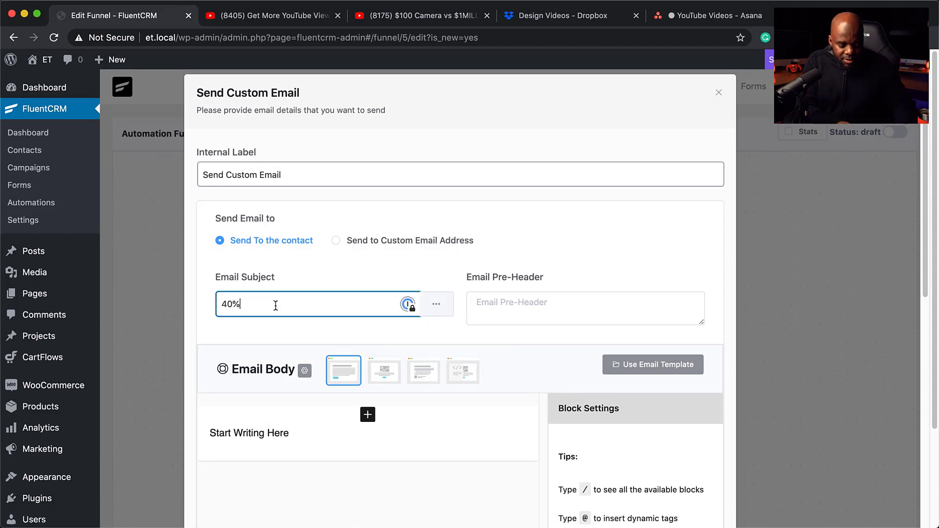
text( offer)
drag(292, 434, 206, 436)
scroll(365, 467, down, 10)
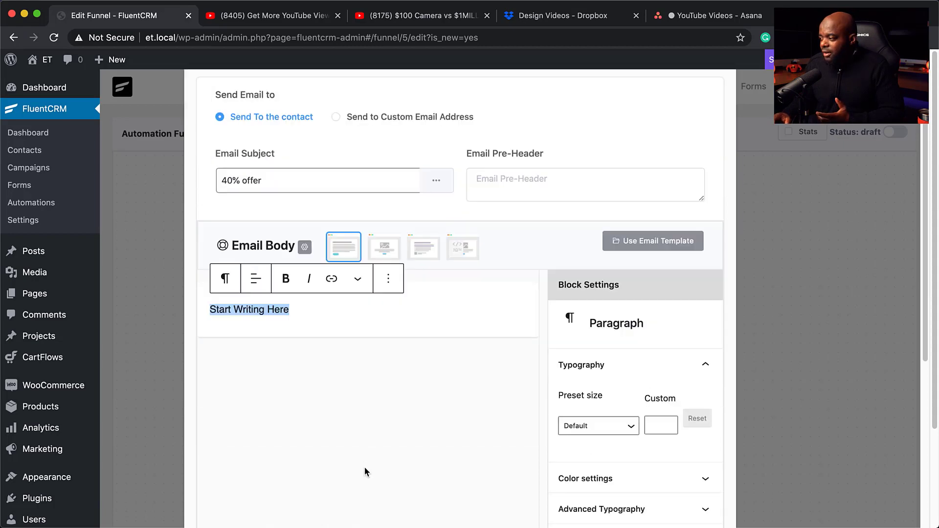
click(248, 482)
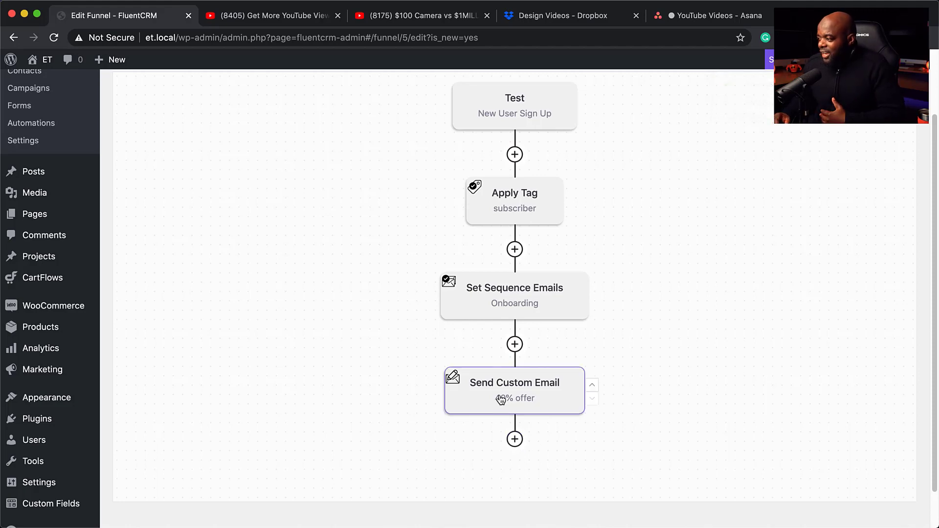
Add an Order Received in WooCommerce benchmark after the custom email, targeting Product A, and save it
click(515, 439)
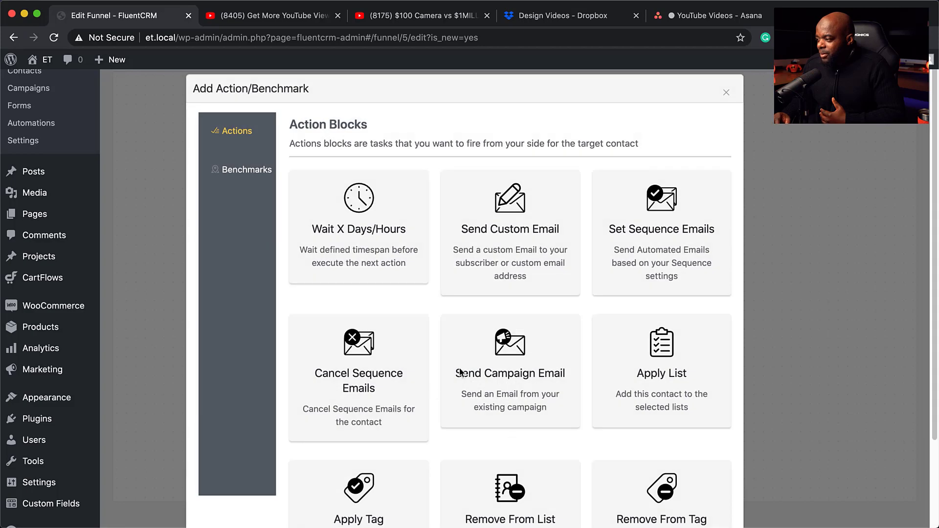
scroll(570, 377, down, 3)
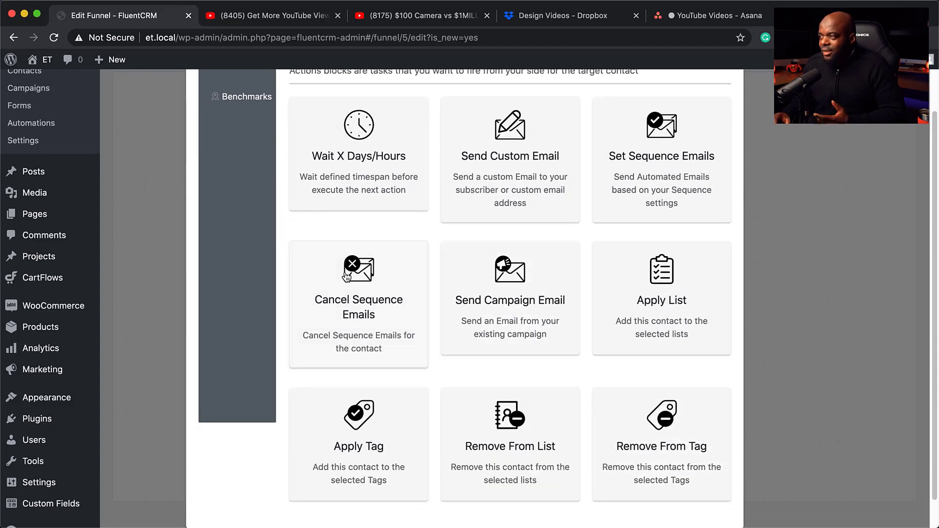
scroll(323, 245, up, 3)
click(259, 156)
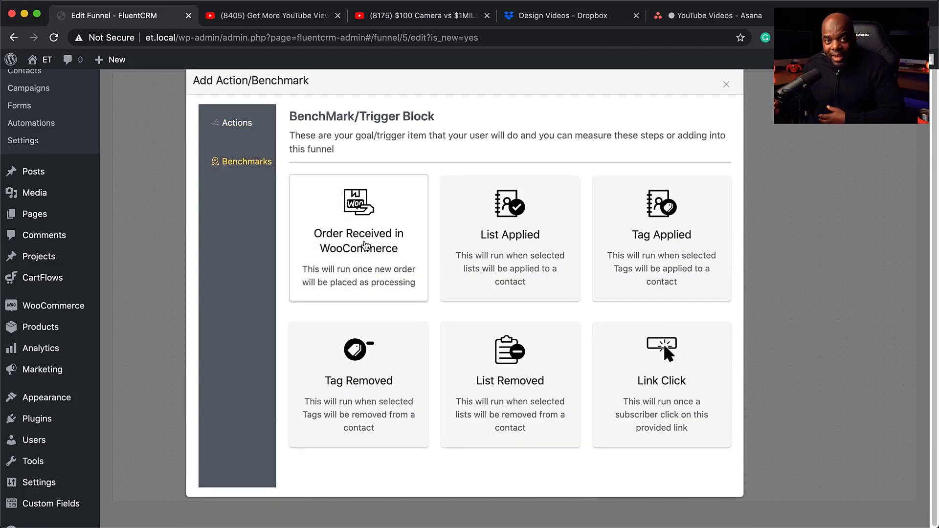
click(366, 246)
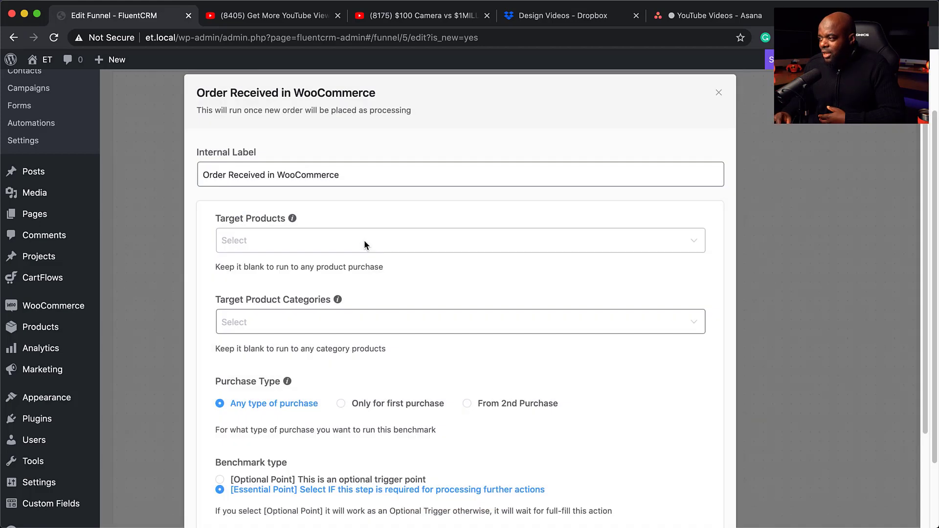
click(333, 241)
click(297, 326)
click(704, 387)
scroll(668, 392, down, 3)
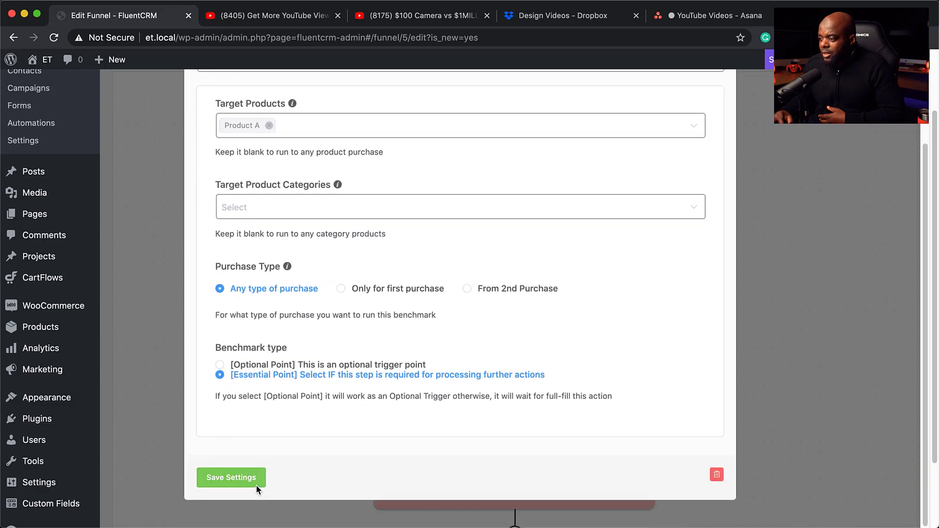
click(230, 478)
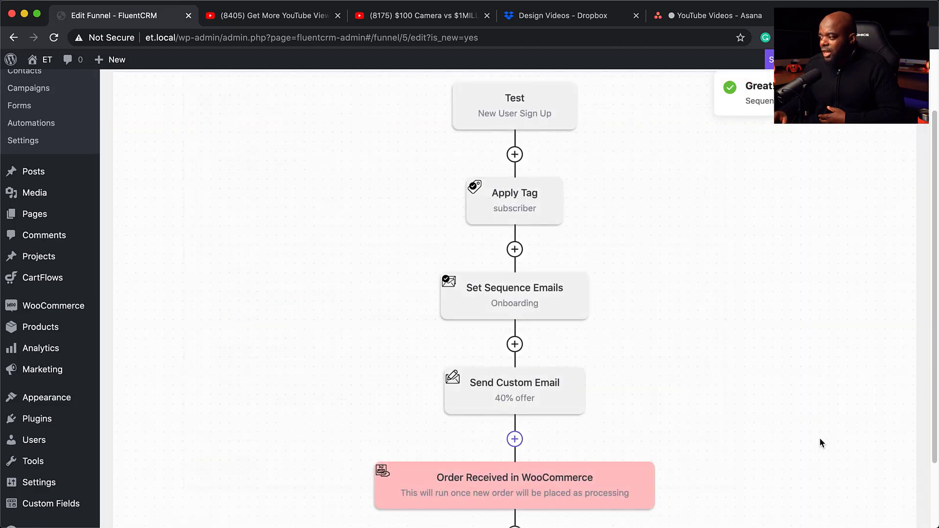
Add a Tag Removed benchmark after the Order Received in WooCommerce block, choosing the "subscriber" tag, and save it
scroll(807, 432, down, 2)
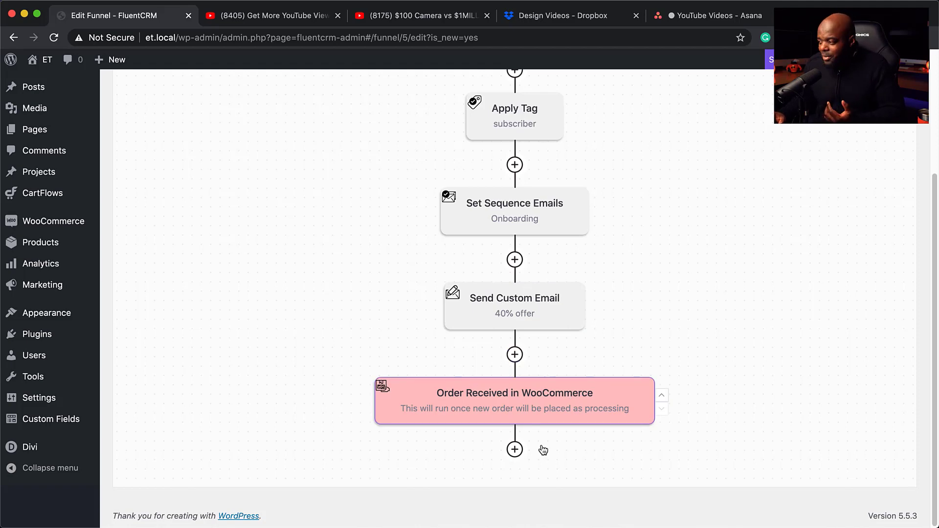
click(515, 451)
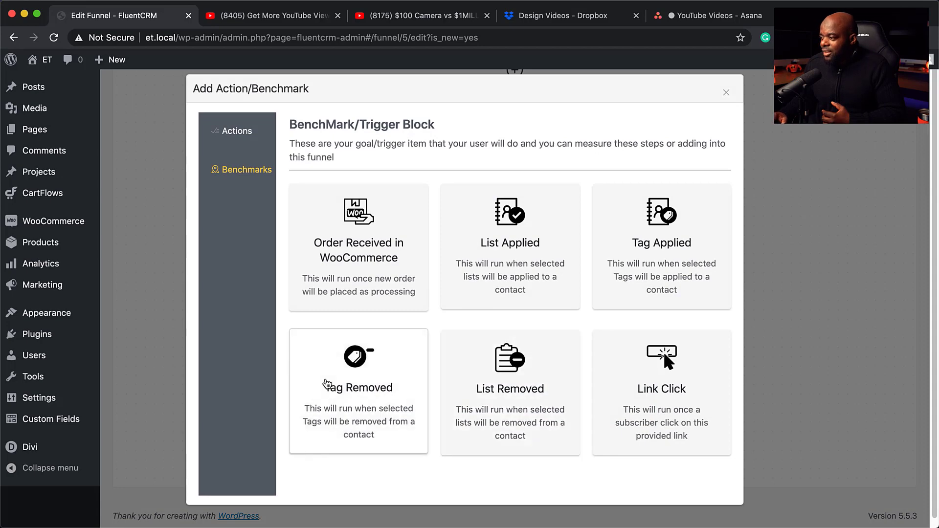
click(379, 387)
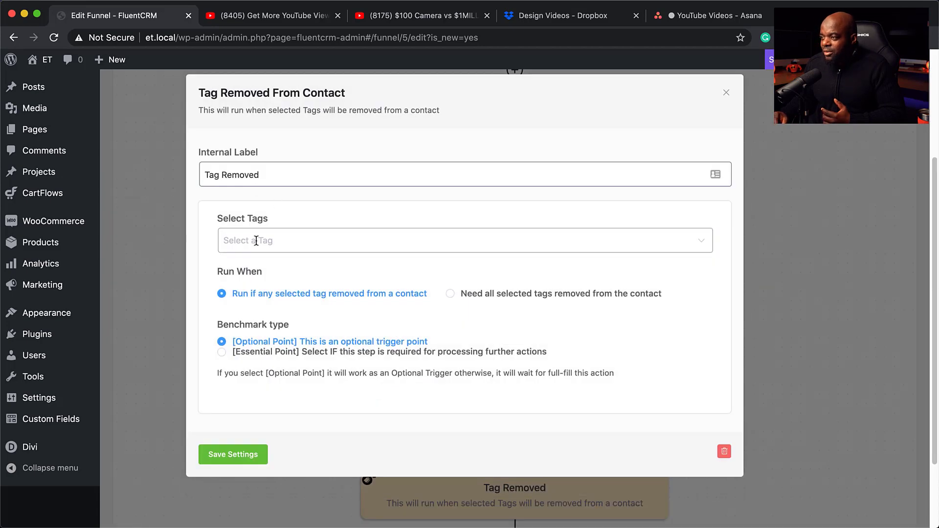
click(256, 241)
click(304, 329)
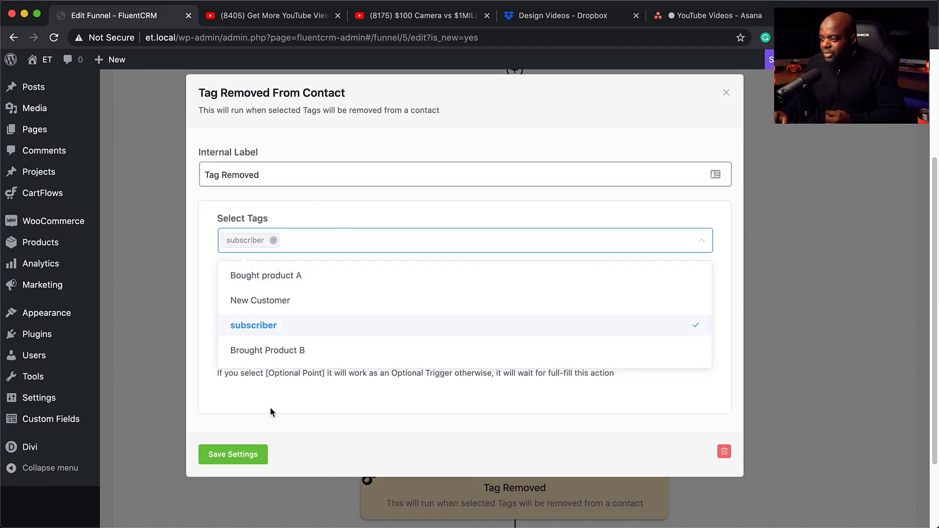
click(243, 452)
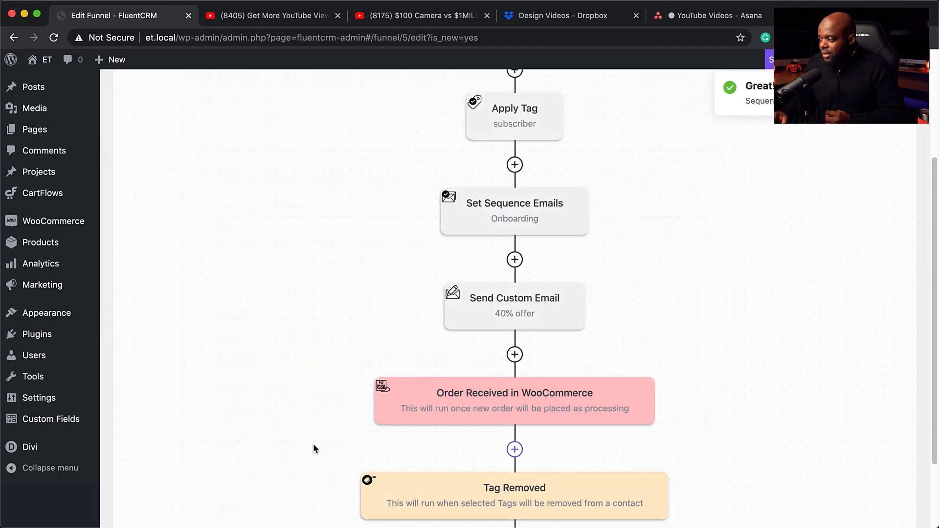
Delete the Tag Removed benchmark from the end of the funnel
scroll(313, 440, down, 3)
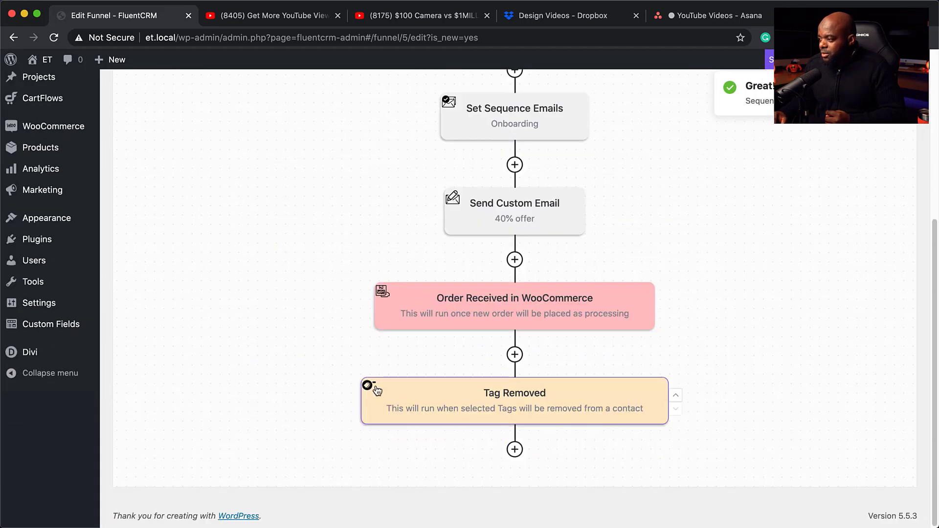
click(401, 396)
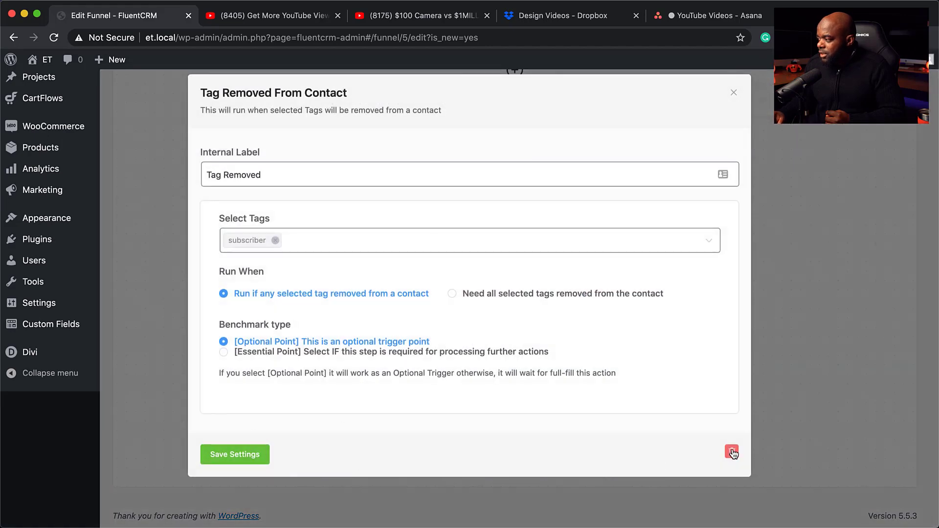
click(733, 451)
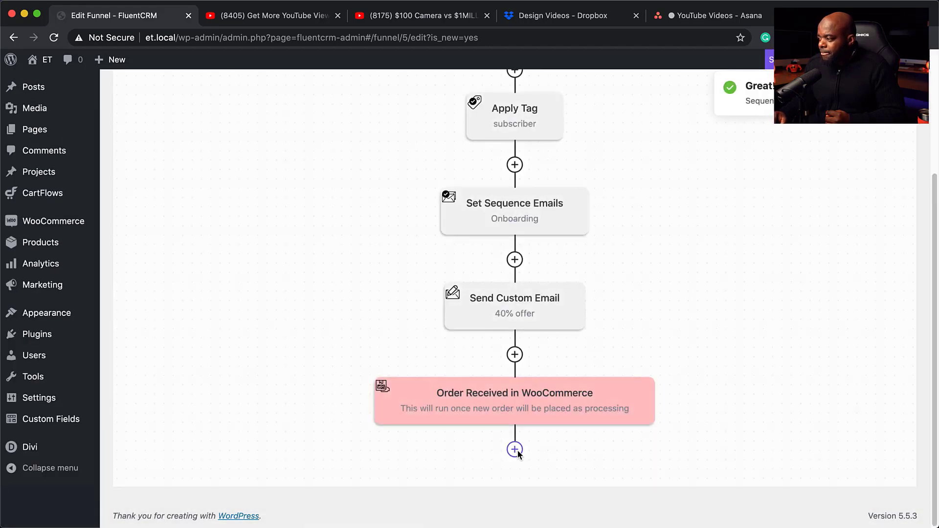
Add a Remove From Tag action after the Order Received in WooCommerce block, choosing the "subscriber" tag, and save it
click(521, 450)
click(237, 131)
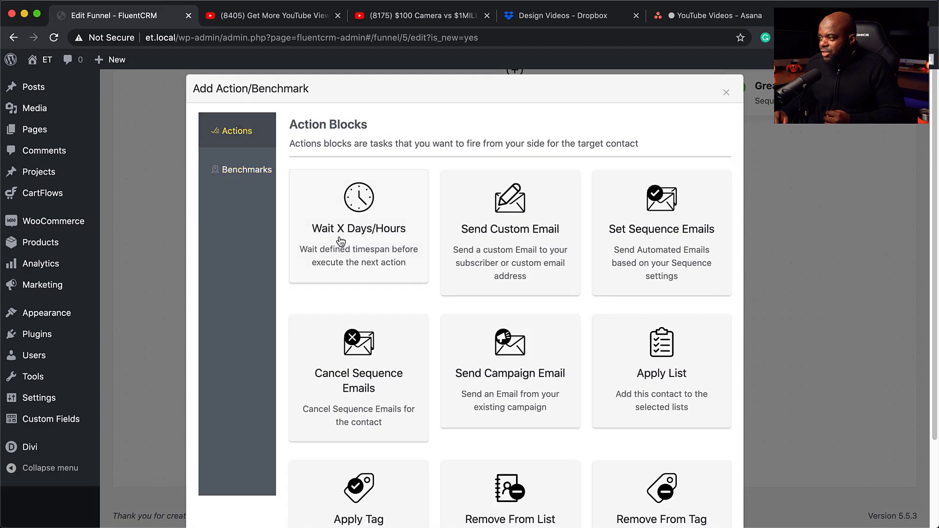
scroll(429, 376, down, 2)
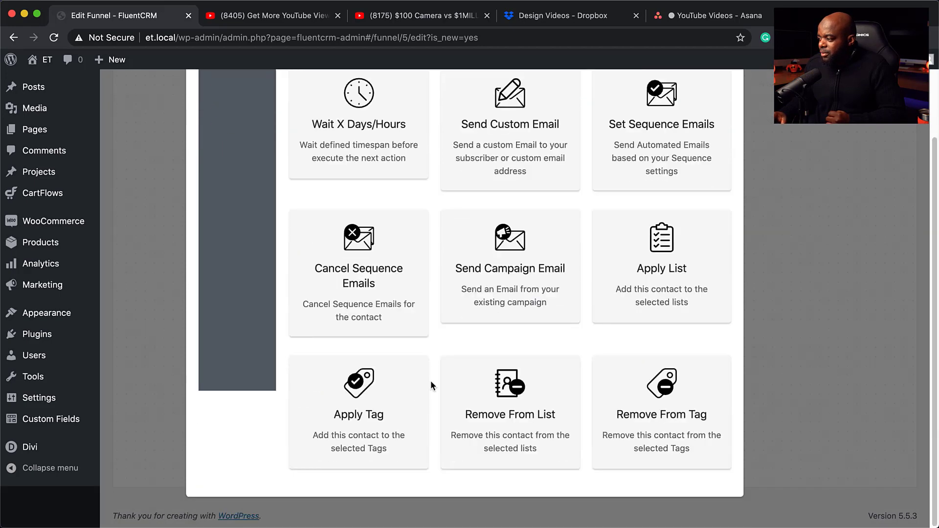
click(659, 402)
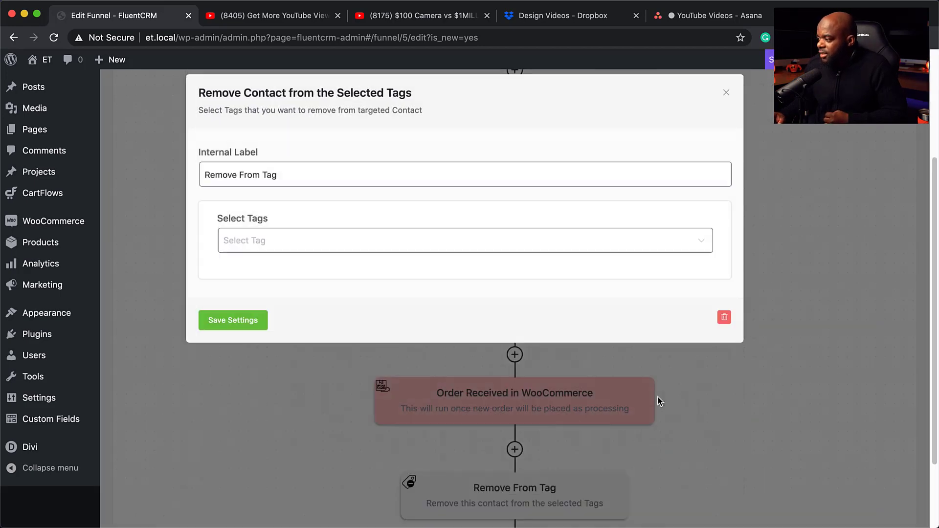
click(285, 241)
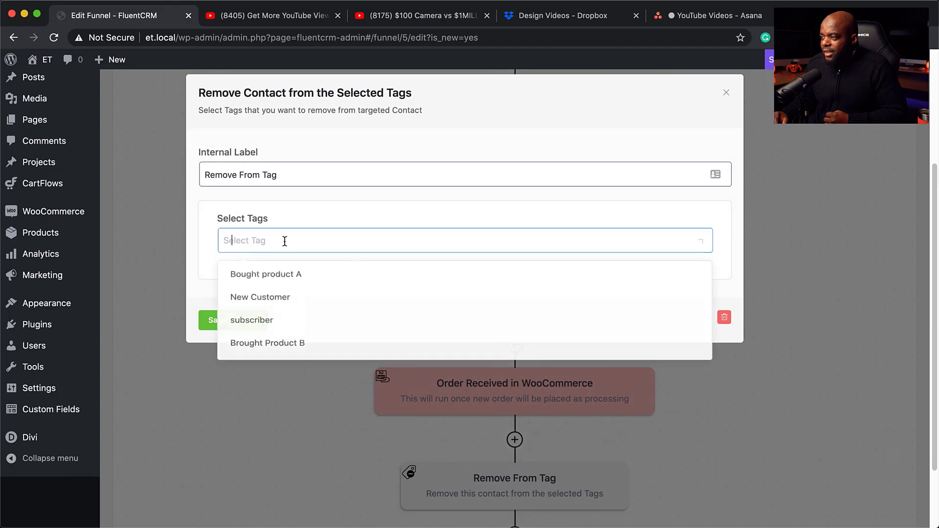
click(278, 320)
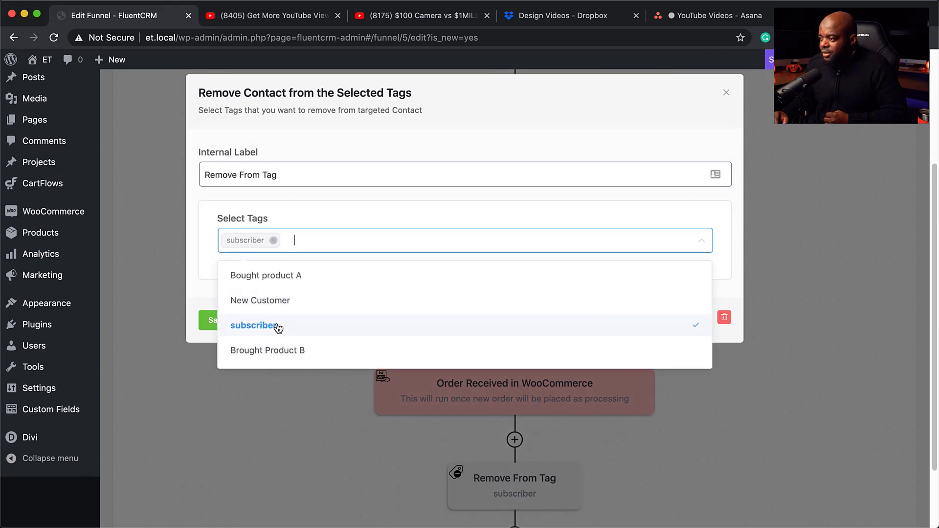
click(201, 319)
Add a Remove From List action after the Remove From Tag block, choosing the Freebie list, and save it
scroll(386, 383, down, 1)
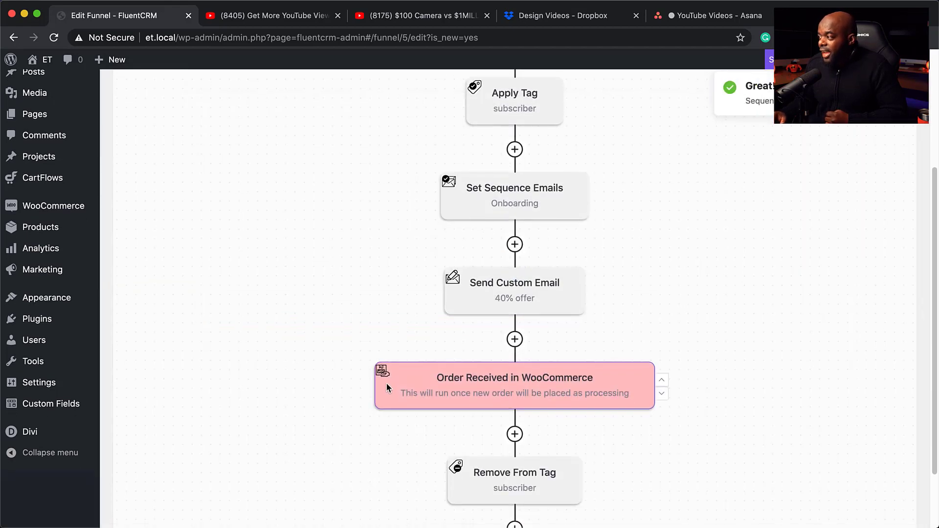
scroll(387, 383, down, 1)
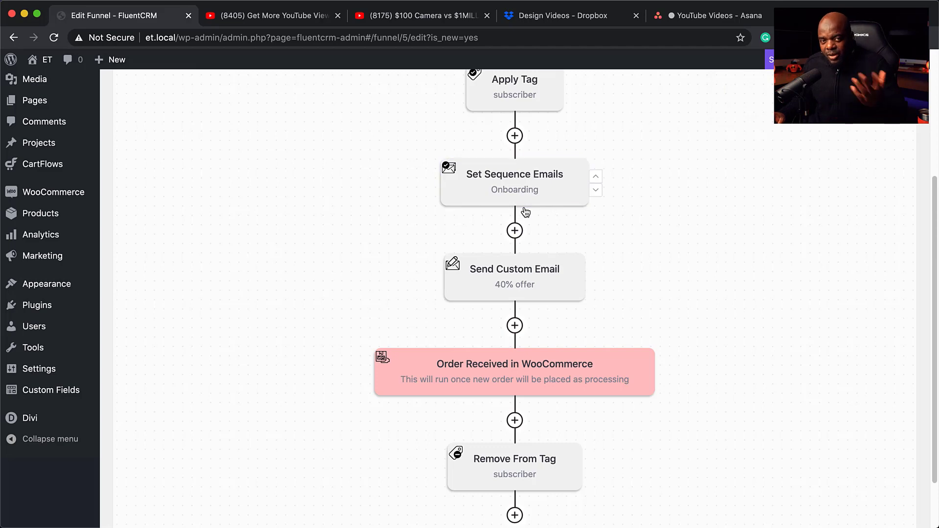
scroll(533, 245, down, 5)
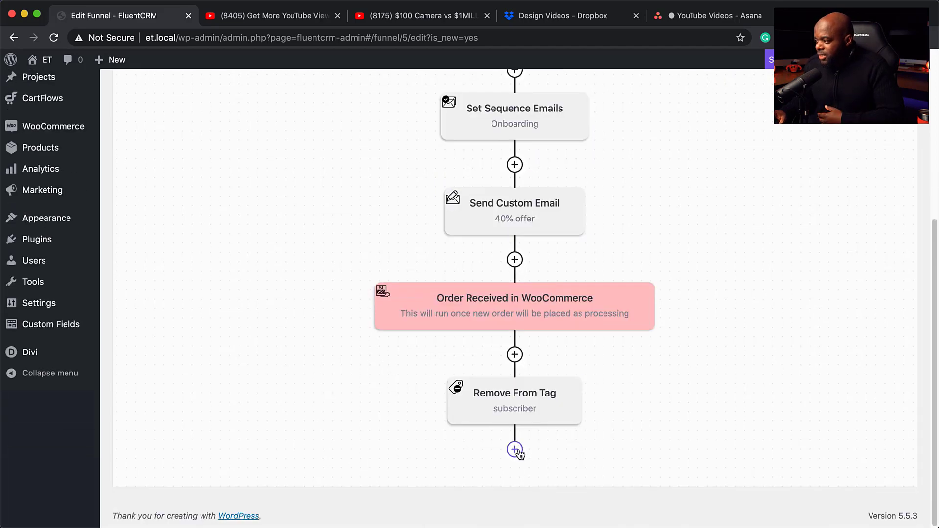
click(515, 449)
scroll(548, 406, down, 2)
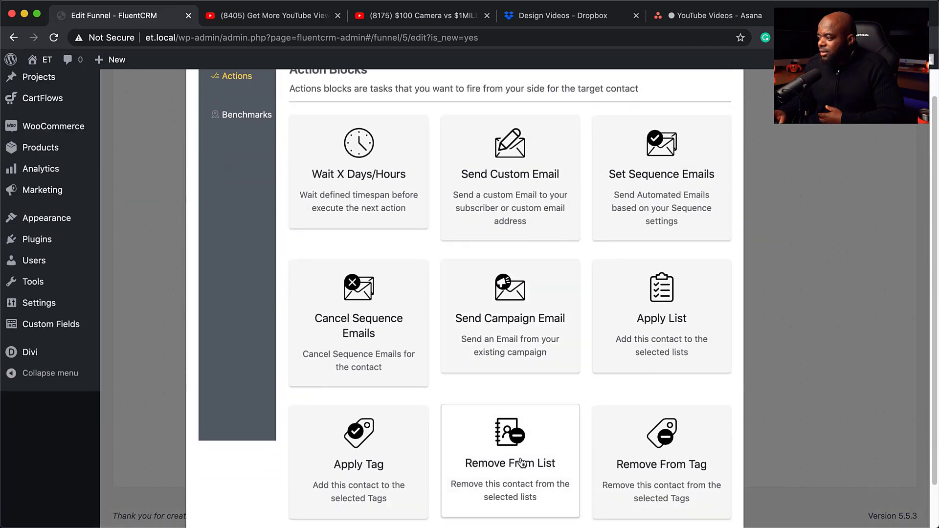
click(534, 441)
click(350, 240)
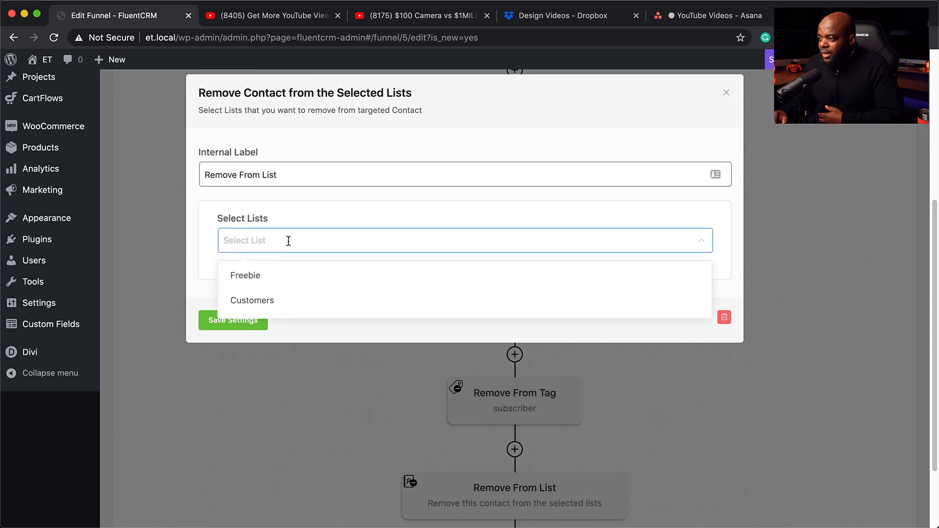
click(285, 277)
click(237, 327)
Add an Apply Tag action after the Remove From List block that assigns the "New Customer" tag, and save it
scroll(395, 367, down, 3)
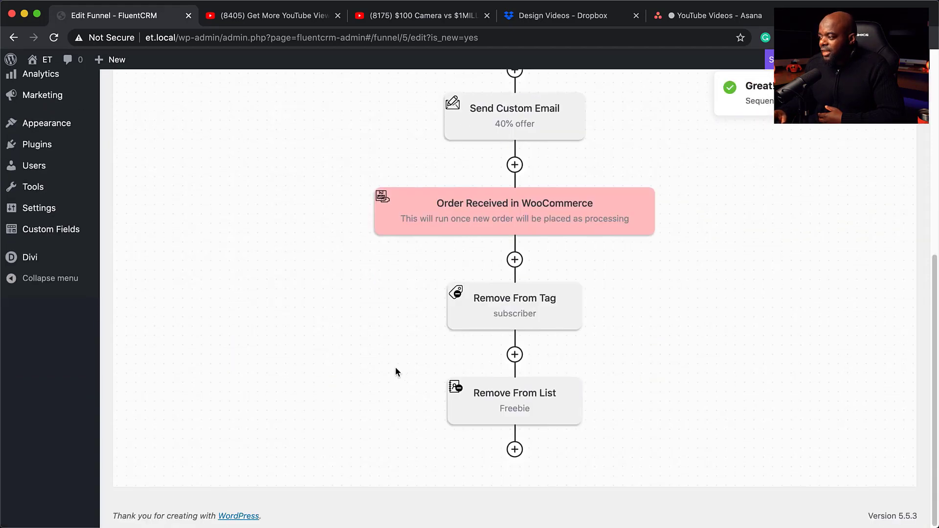
click(515, 449)
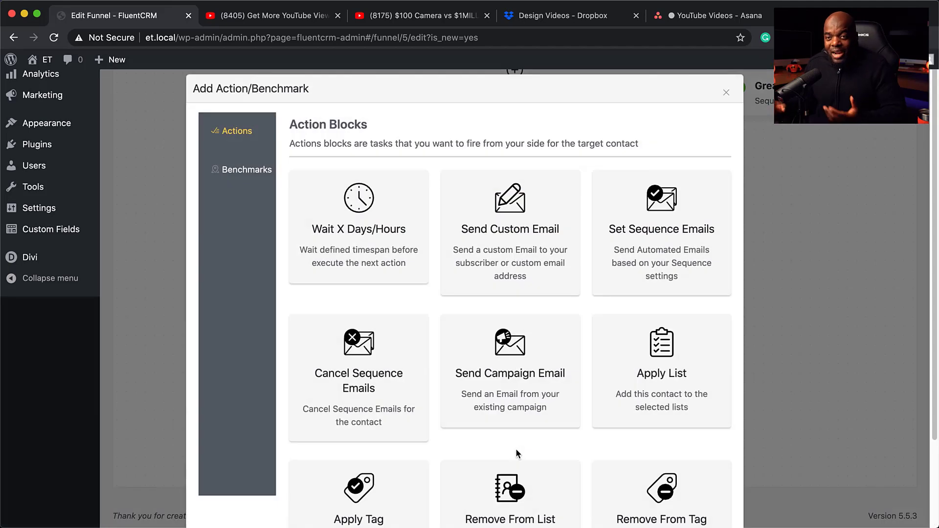
scroll(482, 398, down, 3)
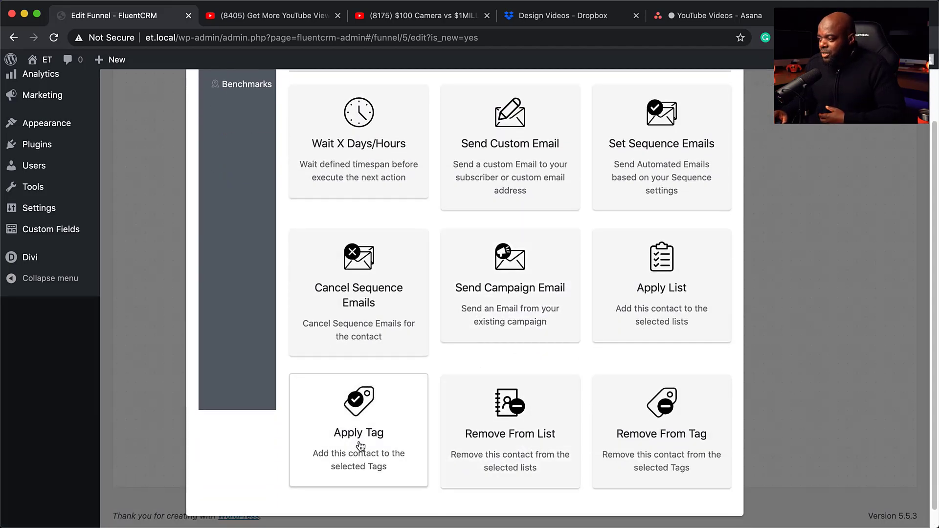
click(356, 447)
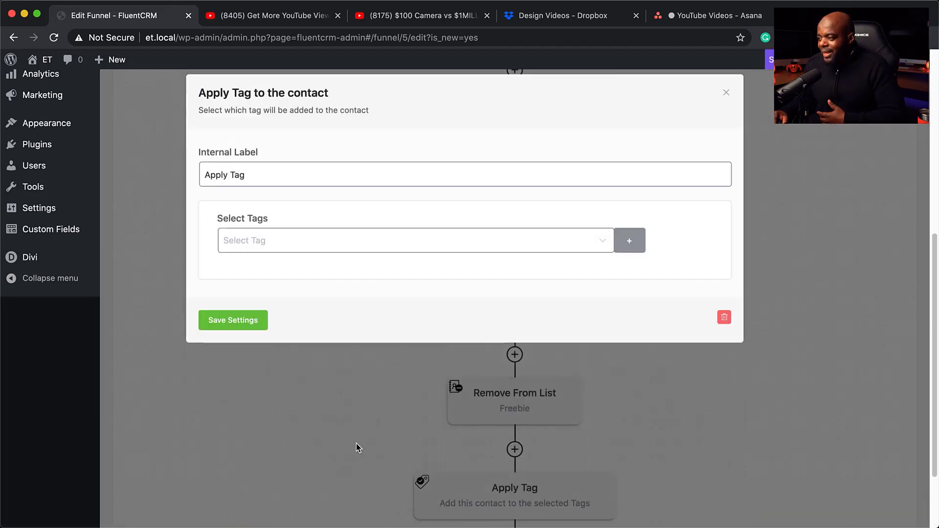
click(289, 240)
click(291, 301)
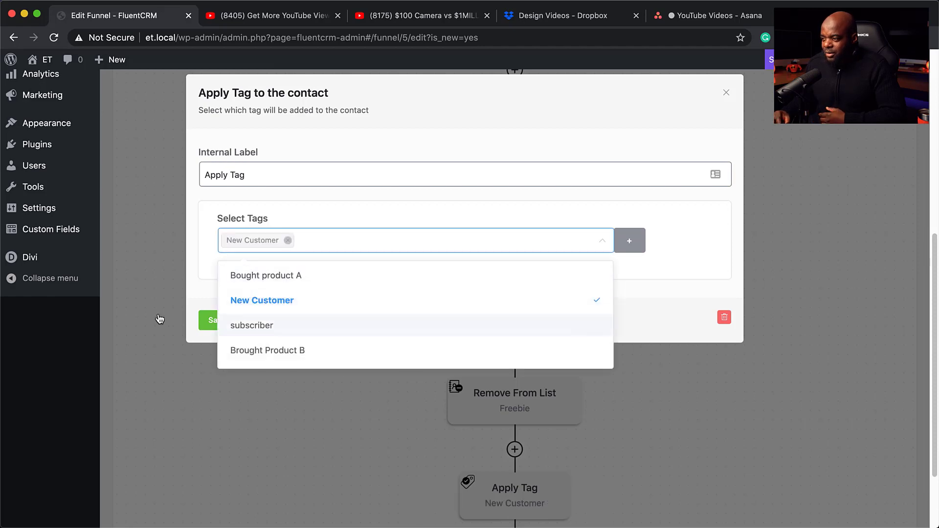
click(206, 324)
click(206, 324)
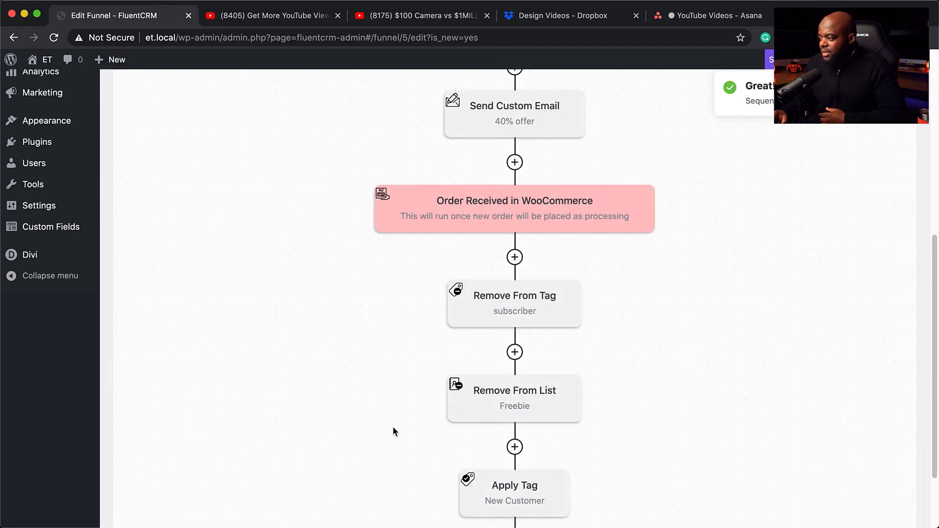
Add a Set Sequence Emails action after the New Customer tag block, and close its settings without choosing a sequence
scroll(396, 424, down, 2)
click(514, 449)
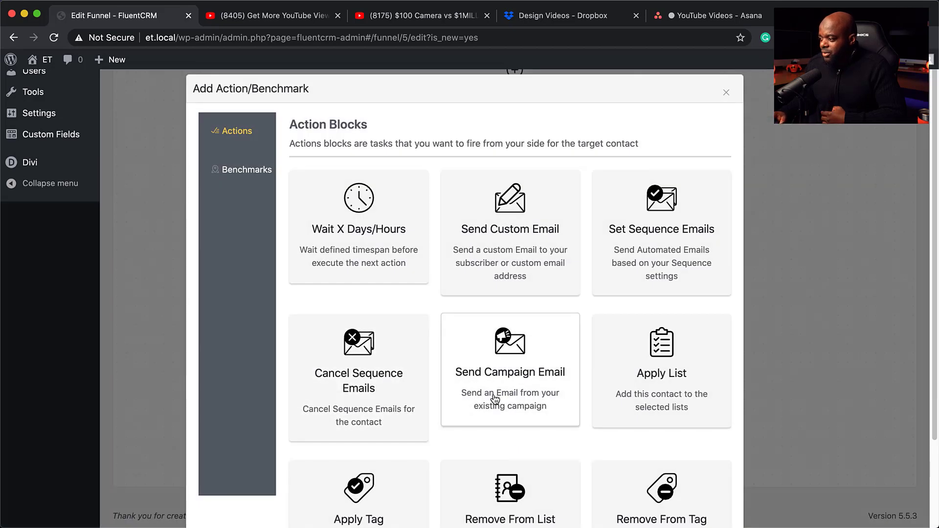
scroll(495, 398, down, 3)
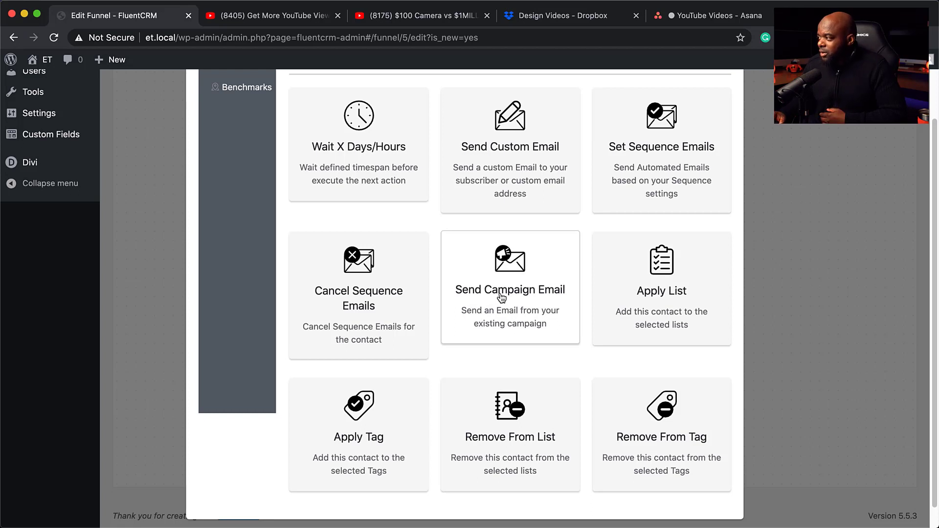
click(630, 182)
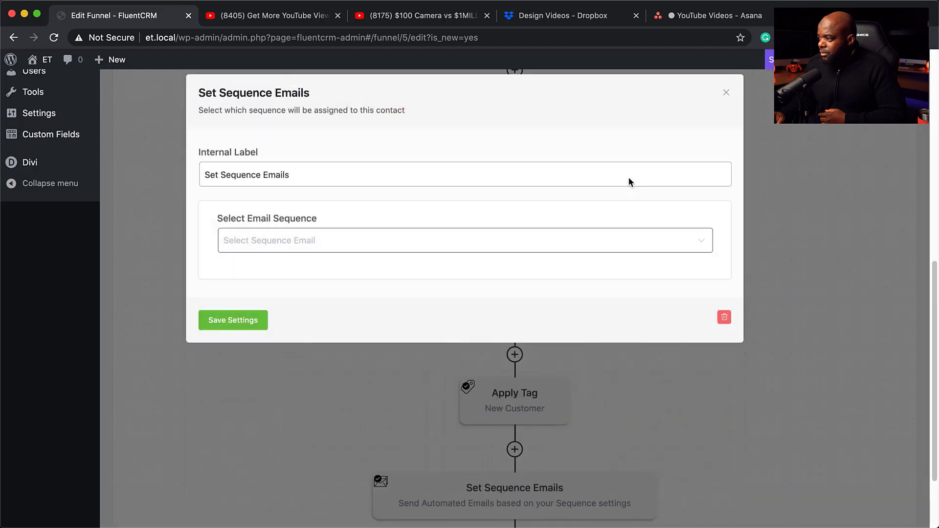
click(335, 242)
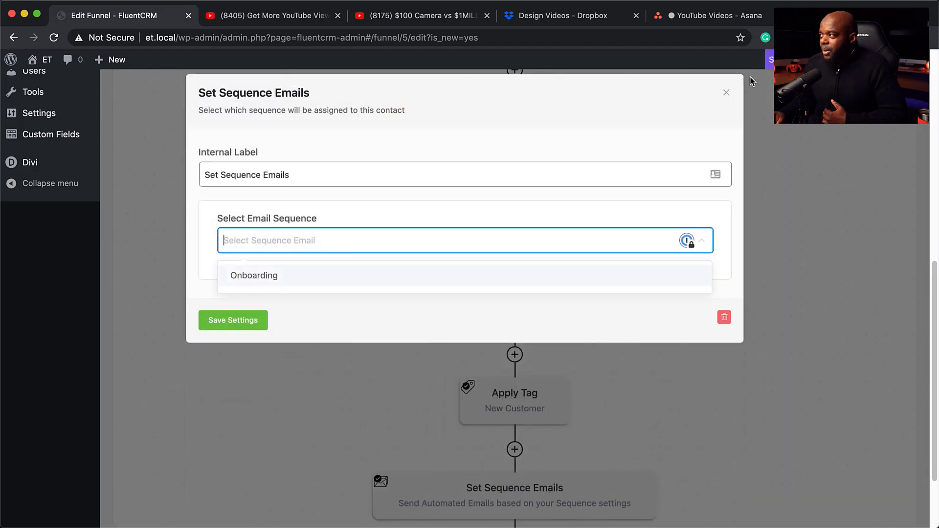
click(727, 93)
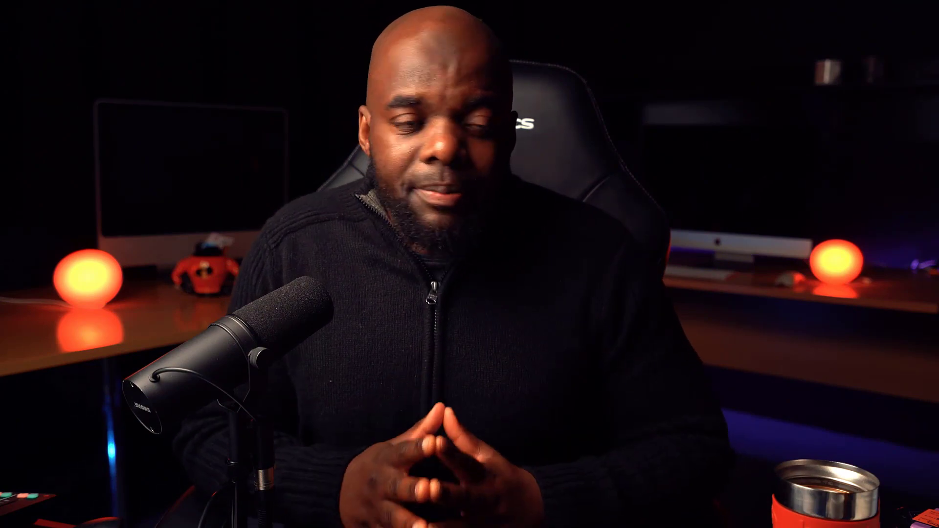
Show the statistics on the funnel's blocks and switch the Test funnel's status from draft to published
scroll(670, 350, down, 3)
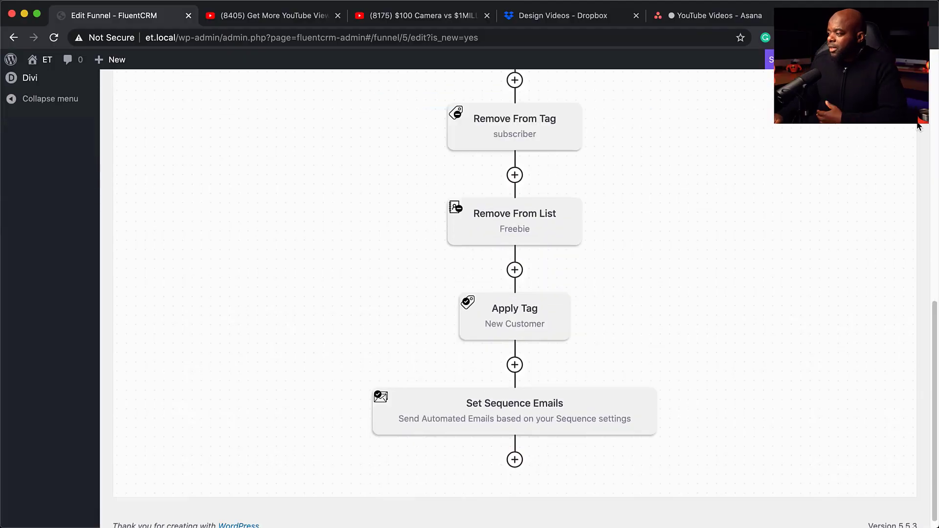
scroll(654, 342, up, 10)
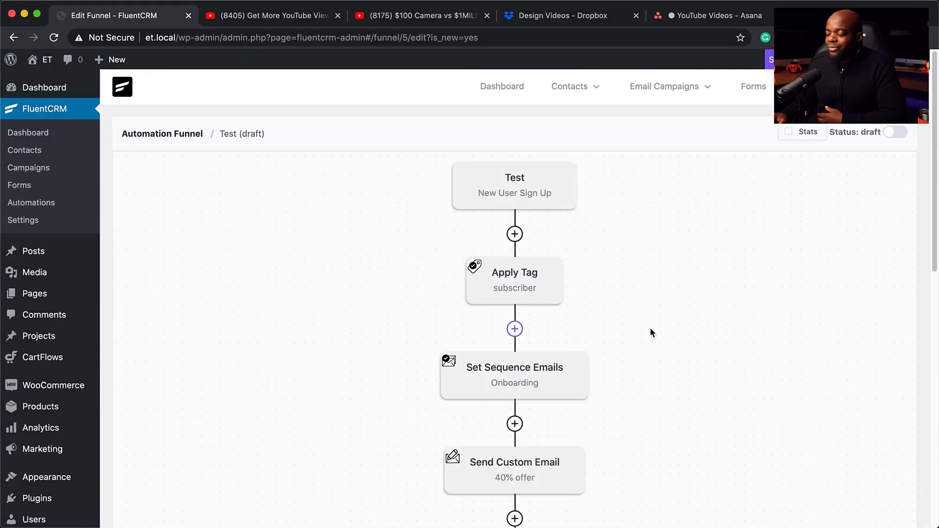
click(789, 132)
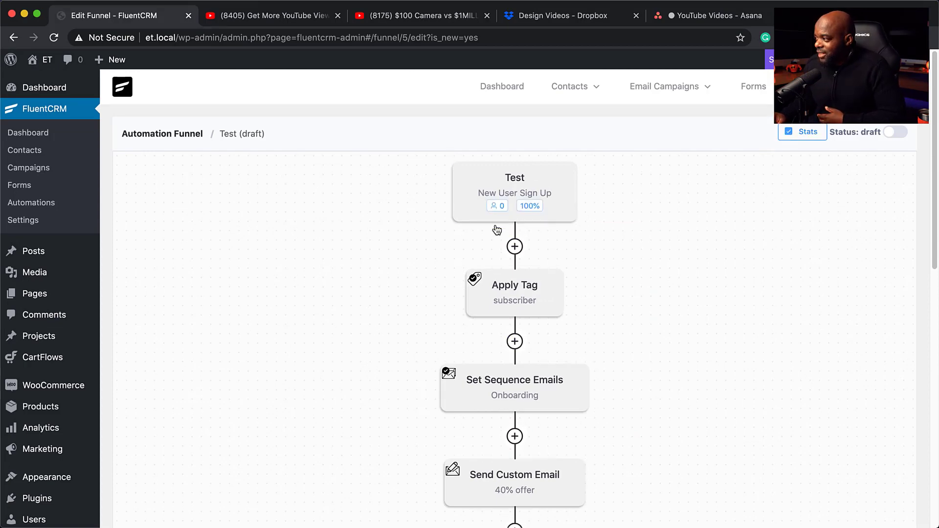
scroll(531, 364, down, 7)
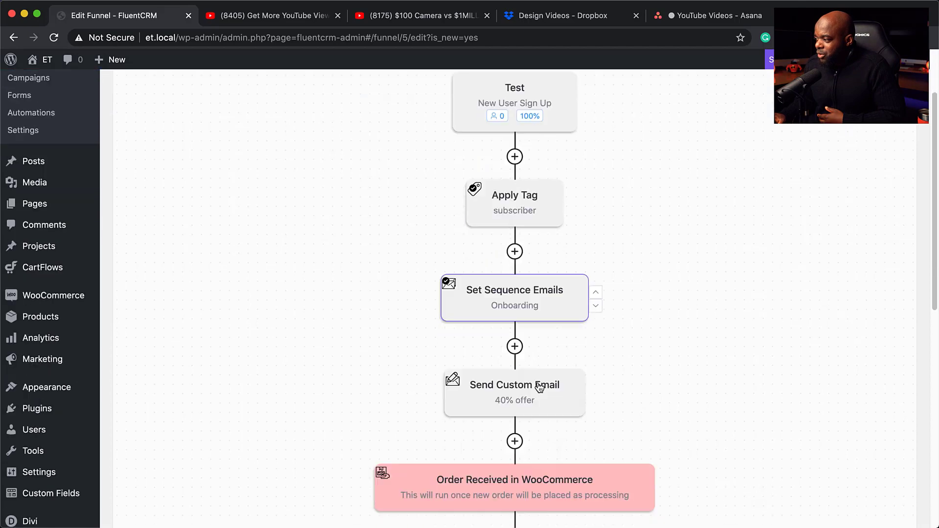
scroll(548, 421, up, 7)
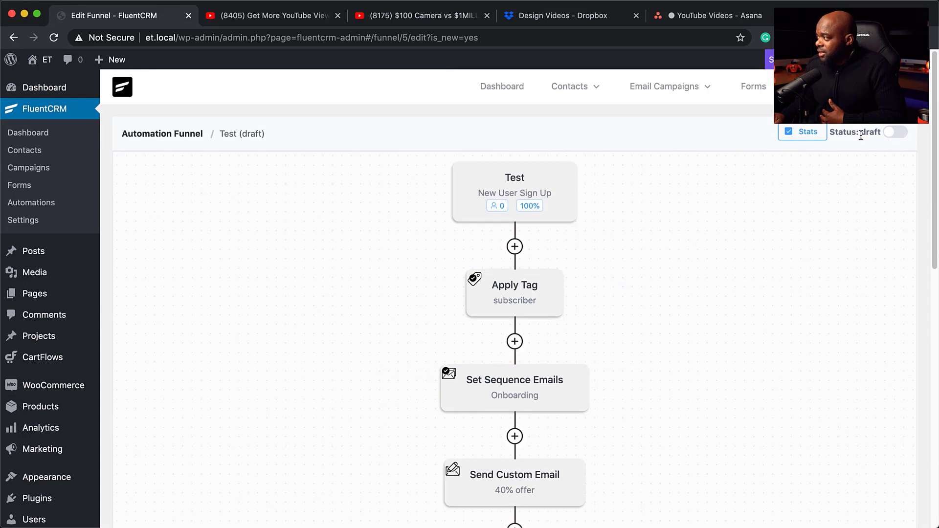
click(899, 133)
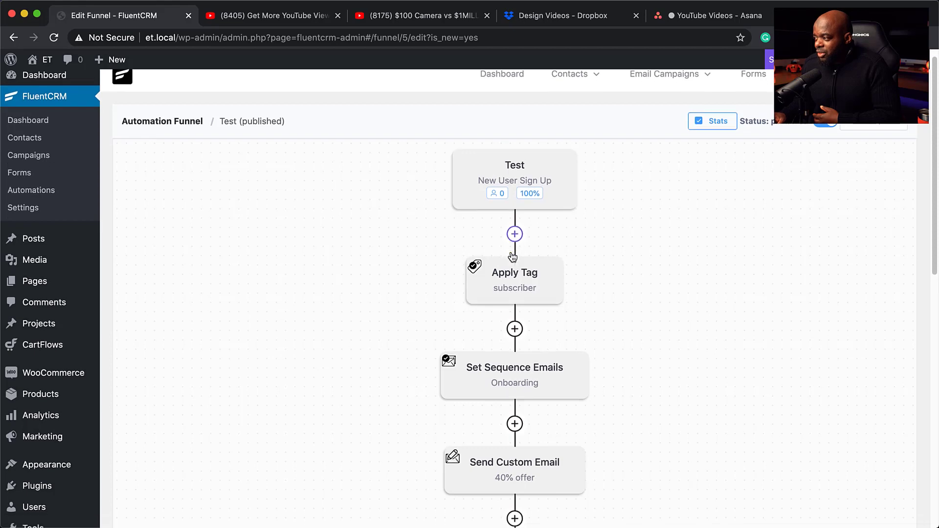
Review the published Test funnel's blocks from the New User Sign Up trigger onward, and return to the list of automation funnels
scroll(513, 247, down, 15)
scroll(514, 258, up, 15)
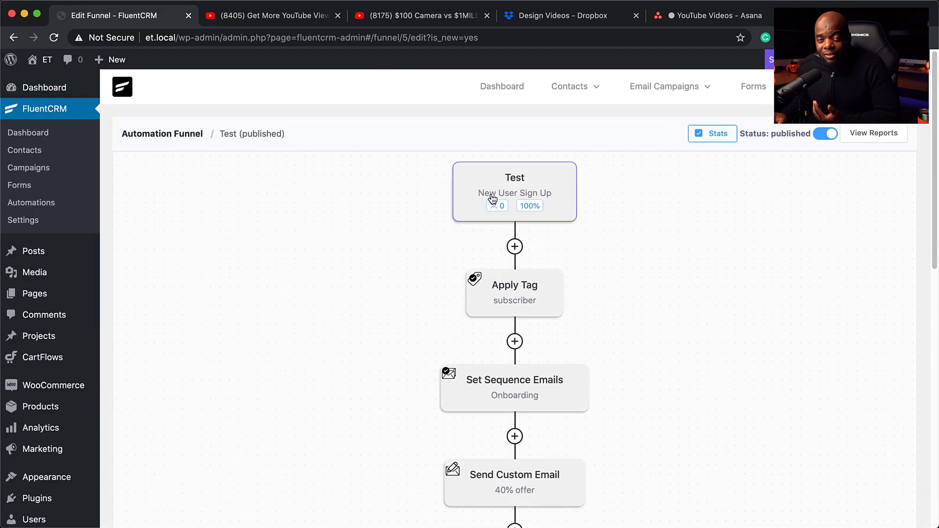
scroll(530, 346, down, 8)
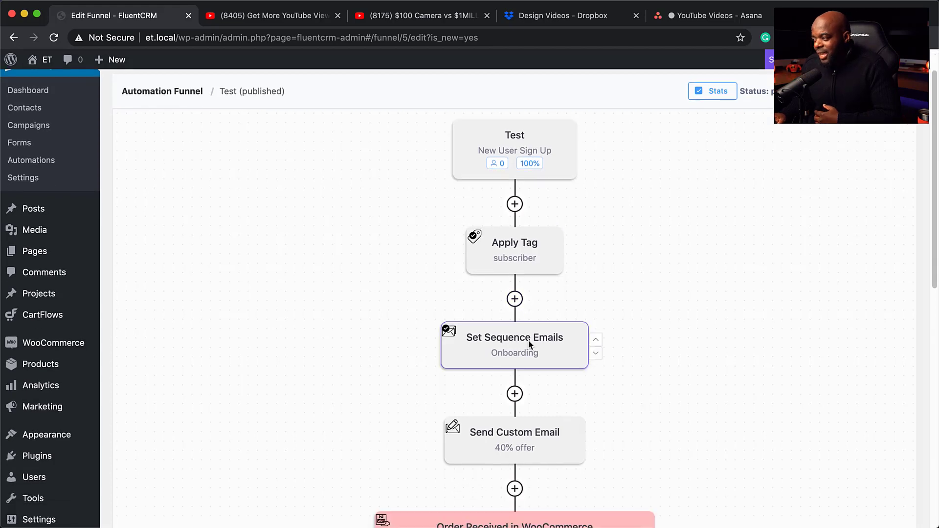
scroll(529, 343, up, 7)
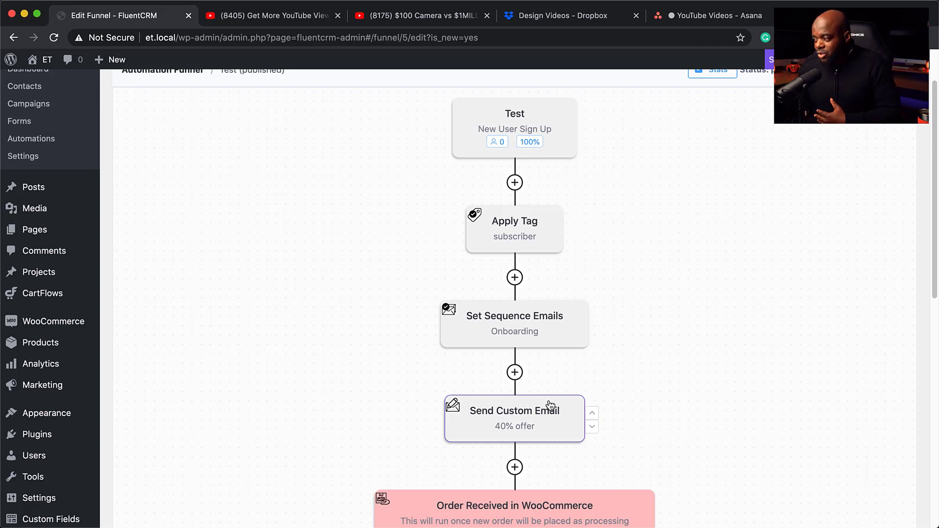
scroll(608, 259, up, 3)
mouse_move(665, 98)
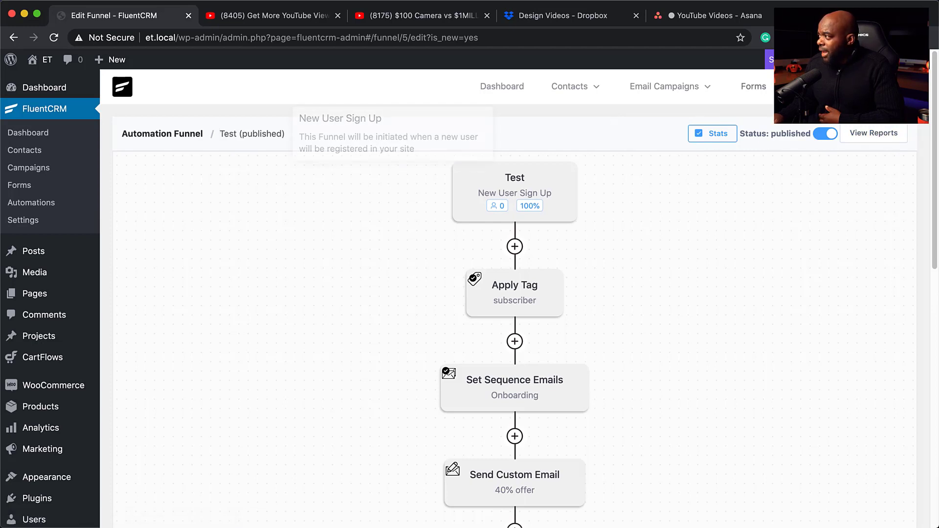
click(816, 87)
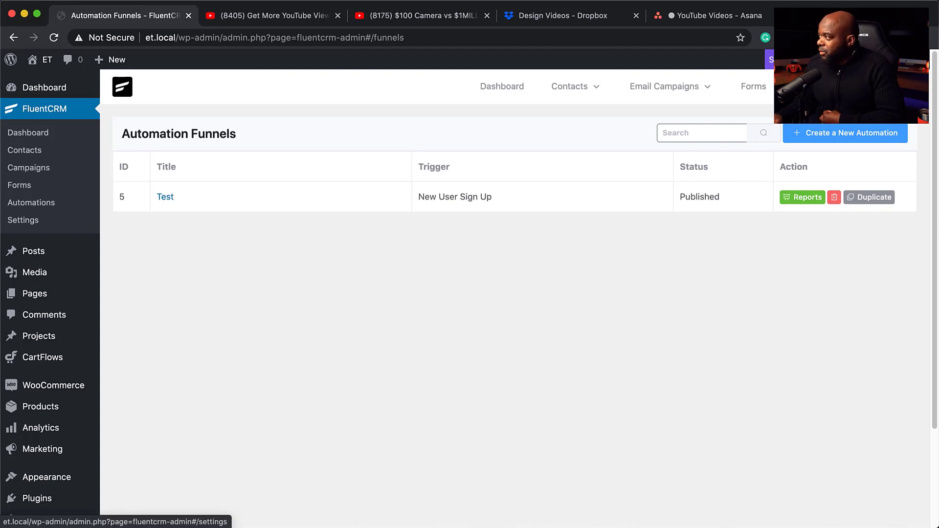
Open the FluentCRM settings and review the Business, Email, General and Custom Contact Fields sections
click(885, 86)
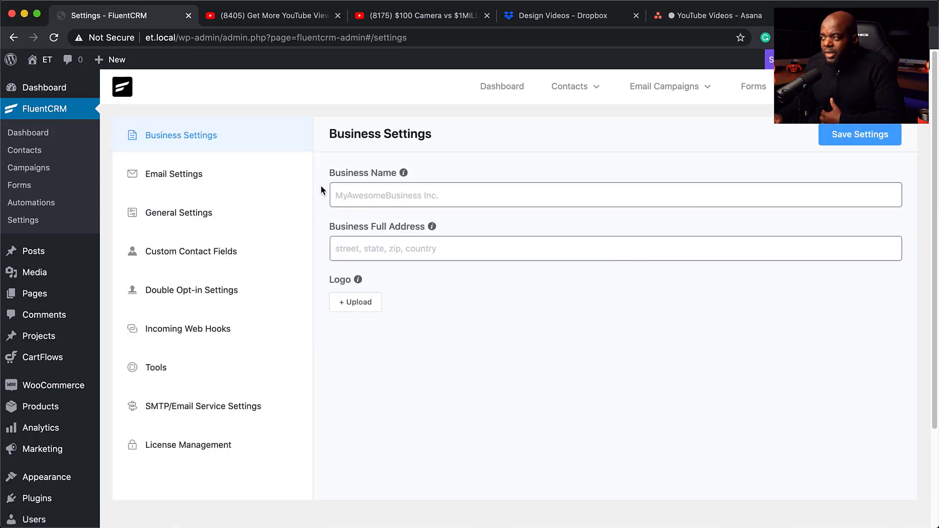
click(401, 195)
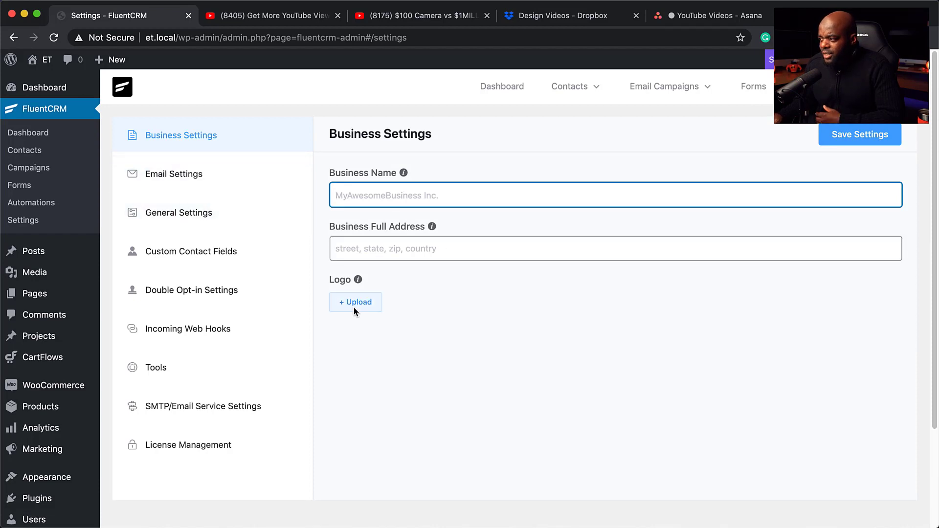
click(199, 180)
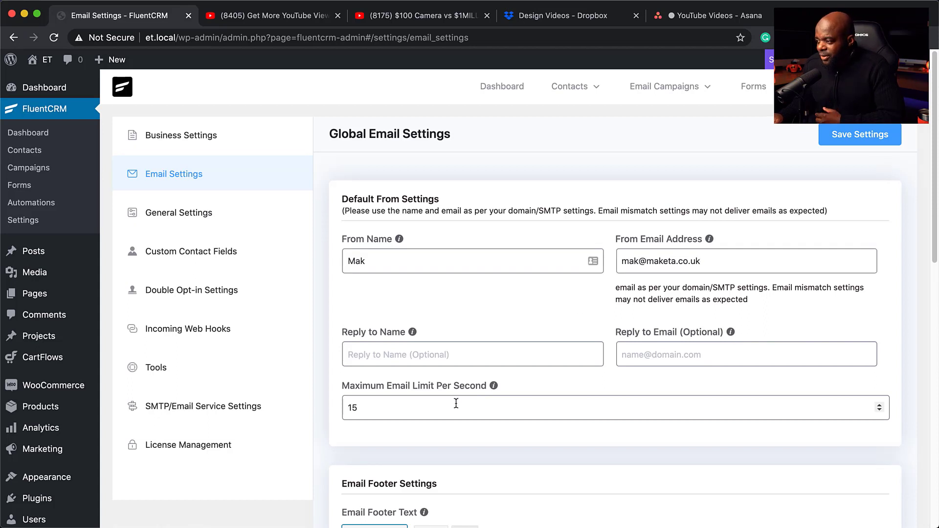
click(207, 212)
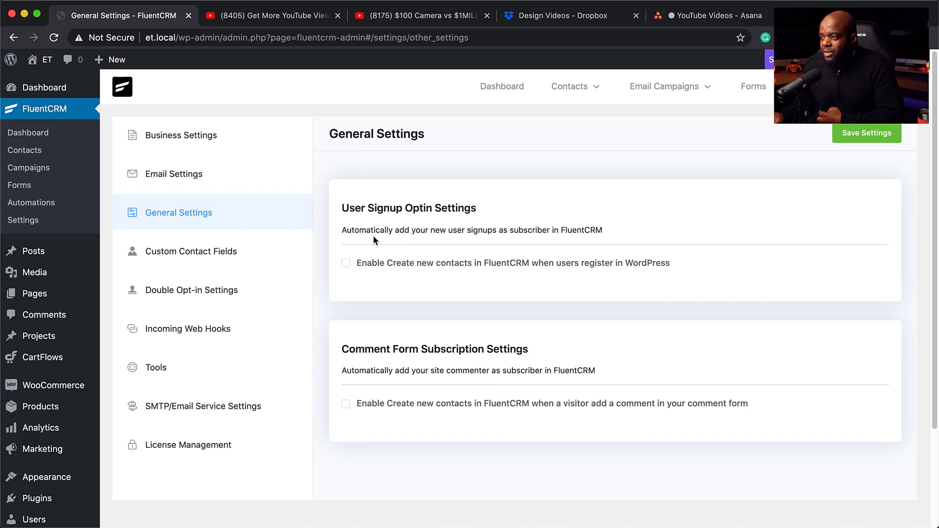
click(240, 255)
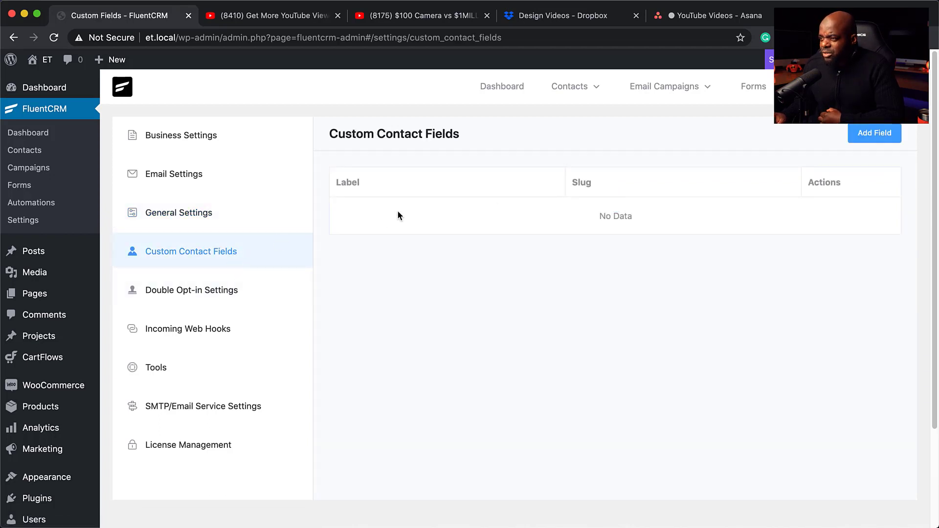
Review the Double Opt-in, Incoming Web Hooks, Tools and SMTP/Email Service sections of the FluentCRM settings
click(258, 300)
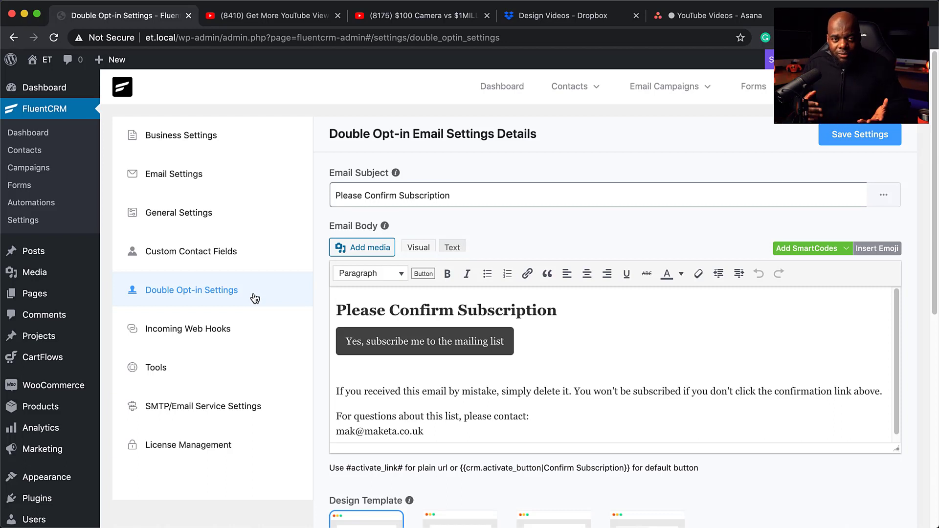
click(249, 337)
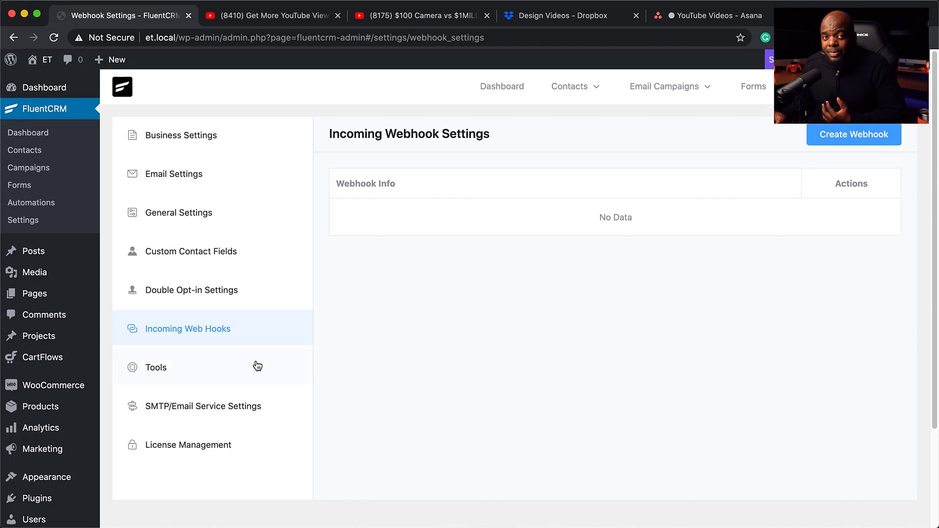
scroll(257, 337, down, 1)
click(252, 333)
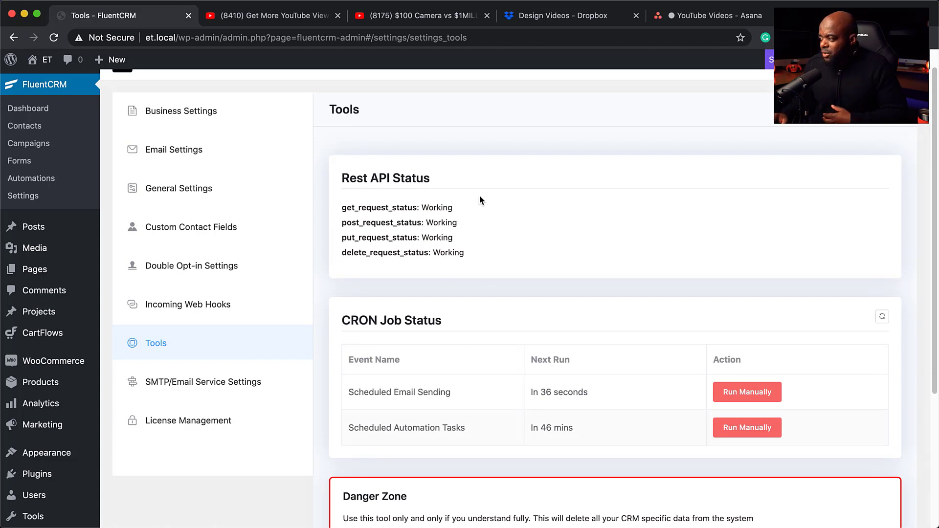
click(207, 385)
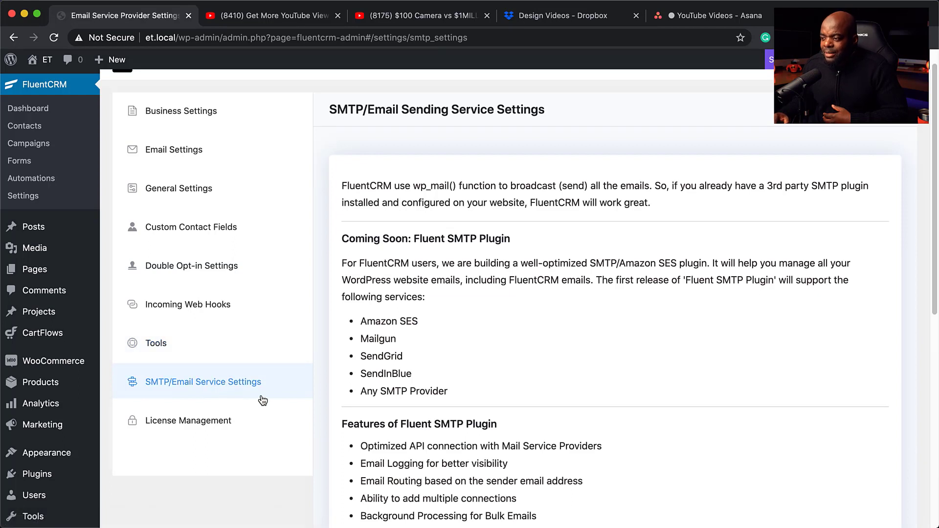